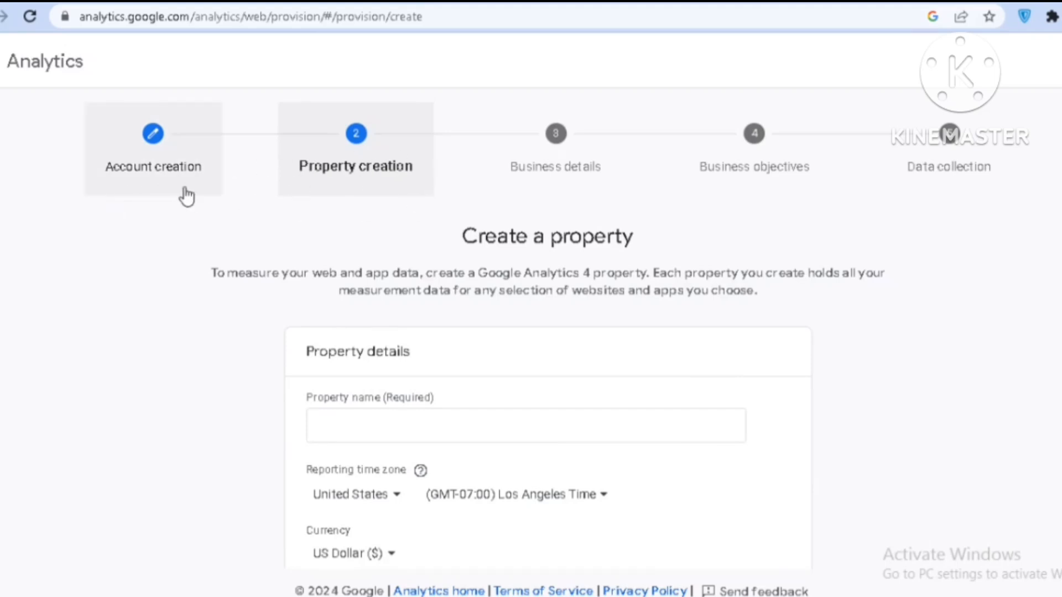
Name the property "teepublic shop", set its reporting time zone country to Pakistan, and continue to the business details
{"action": "left_click", "coordinate": [362, 422]}
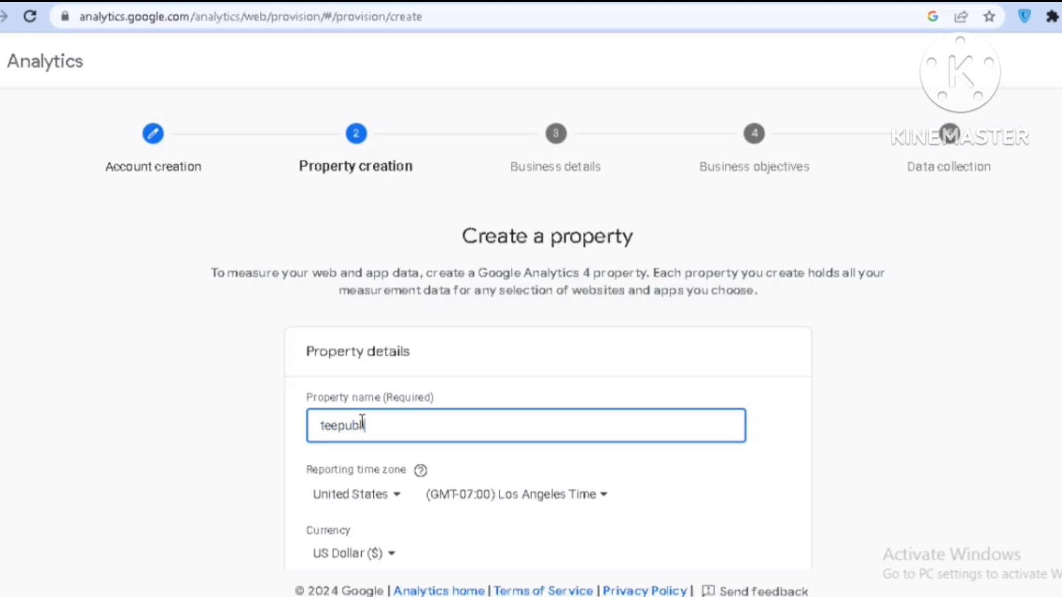
{"action": "type", "text": "teepublic shop"}
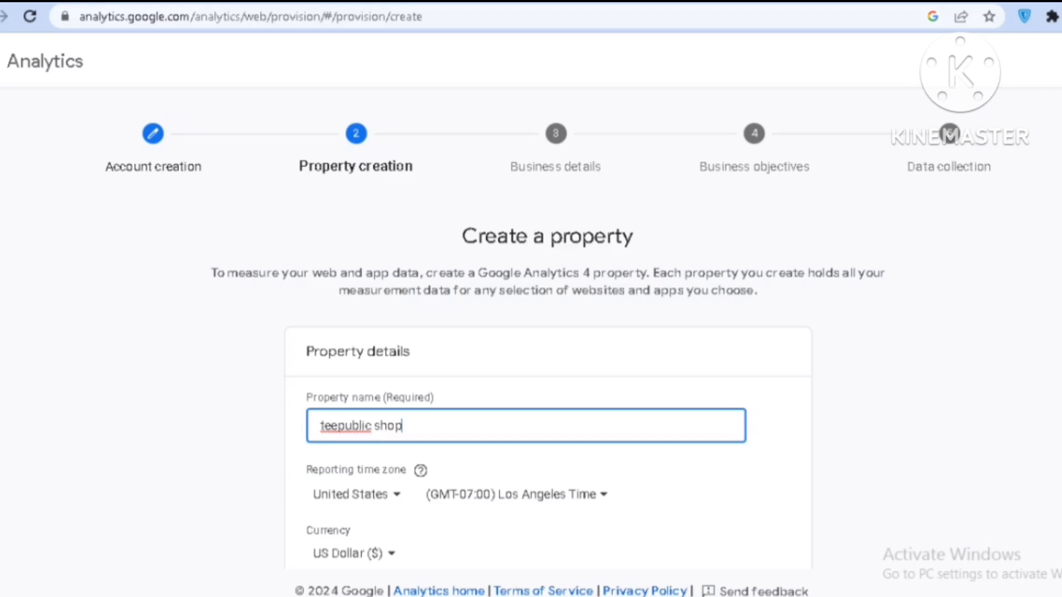
{"action": "scroll", "coordinate": [531, 332], "scroll_direction": "down", "scroll_amount": 2}
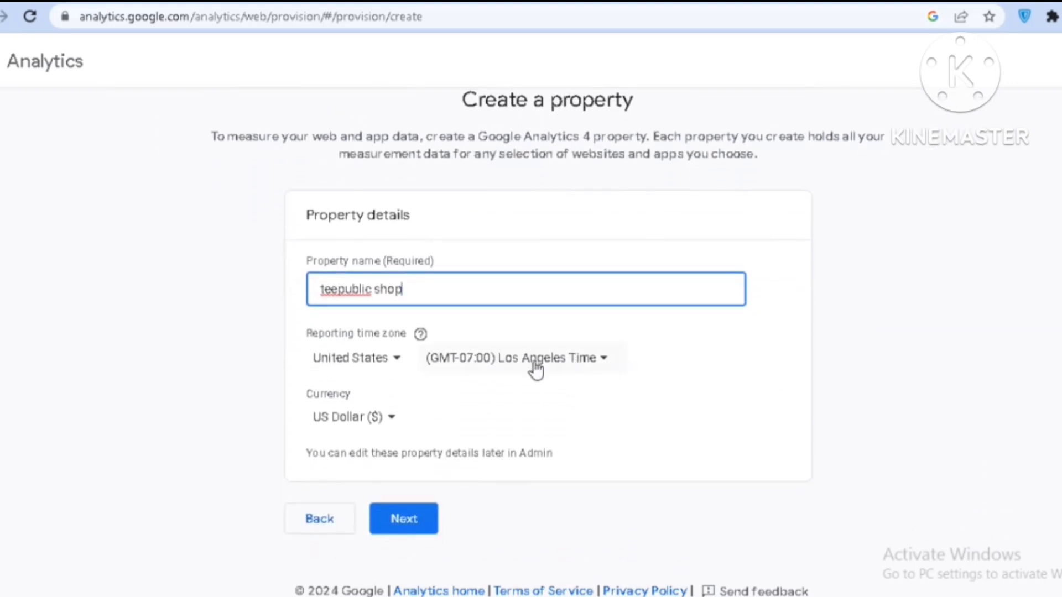
{"action": "left_click", "coordinate": [299, 359]}
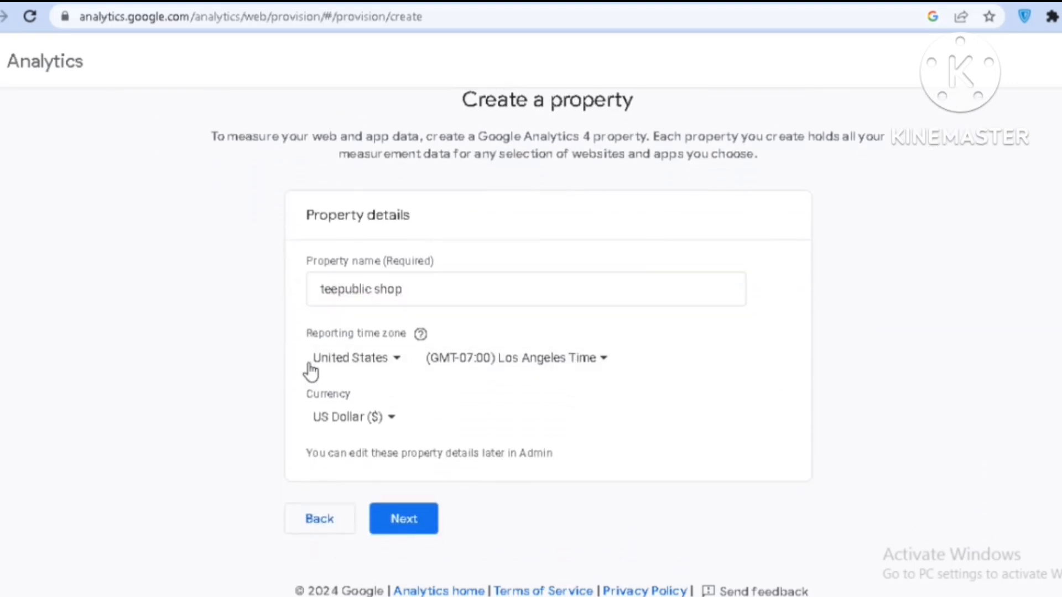
{"action": "left_click", "coordinate": [399, 365]}
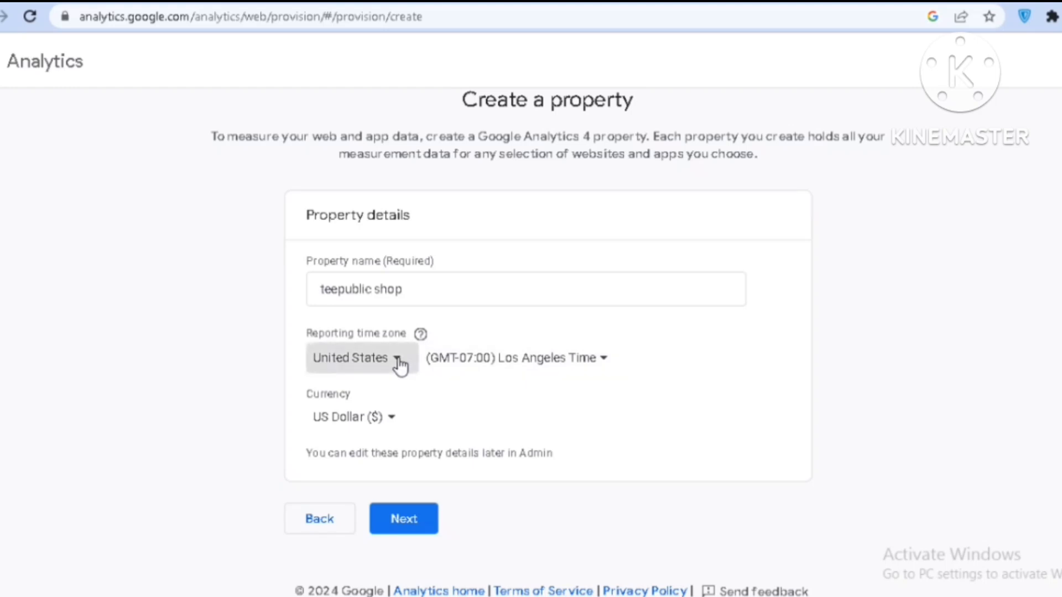
{"action": "left_click_drag", "start_coordinate": [628, 97], "coordinate": [651, 280]}
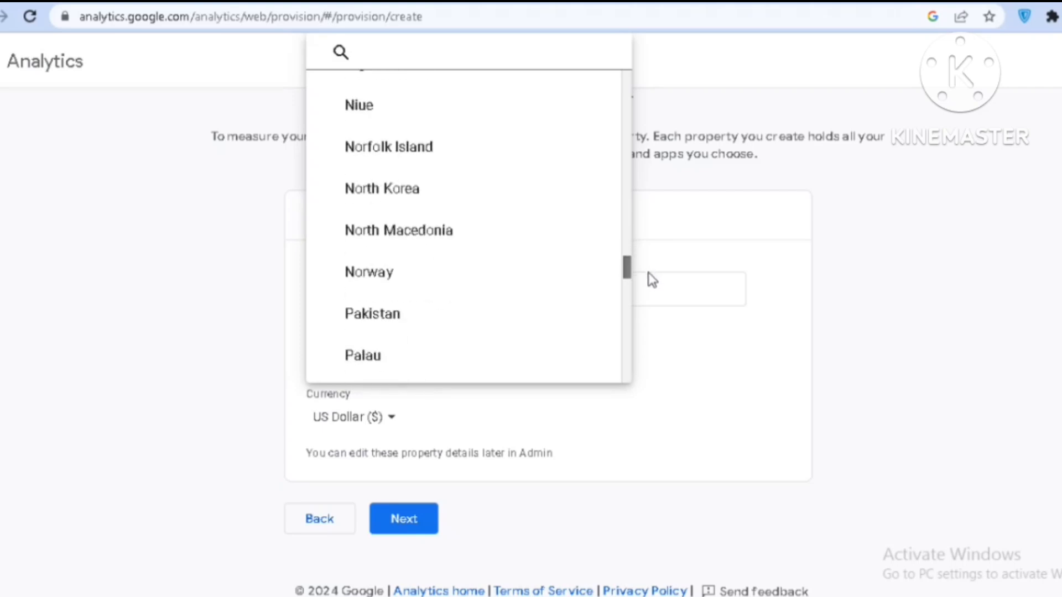
{"action": "left_click", "coordinate": [355, 316]}
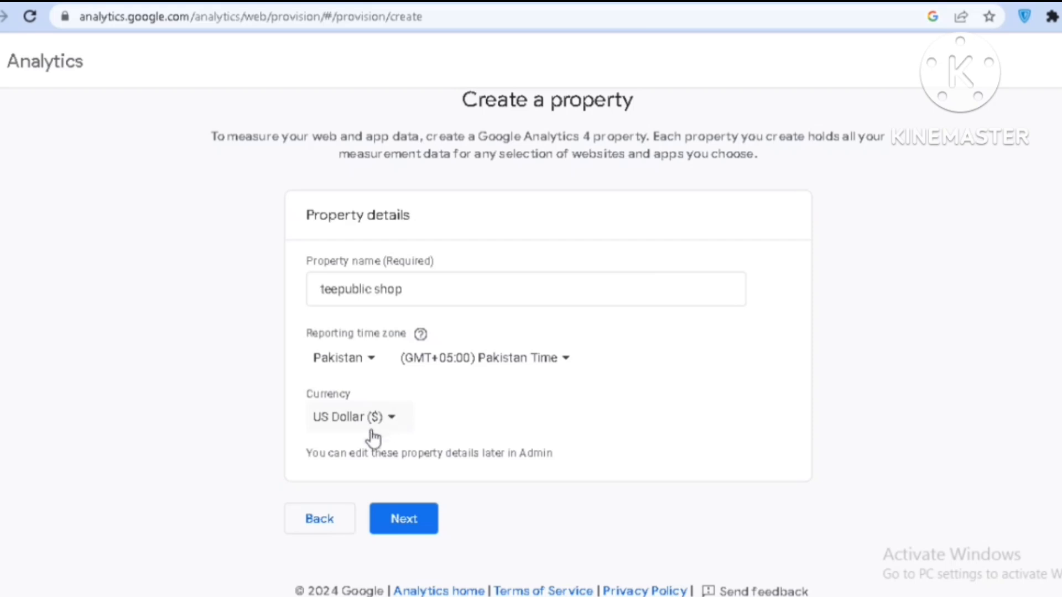
{"action": "left_click", "coordinate": [412, 532]}
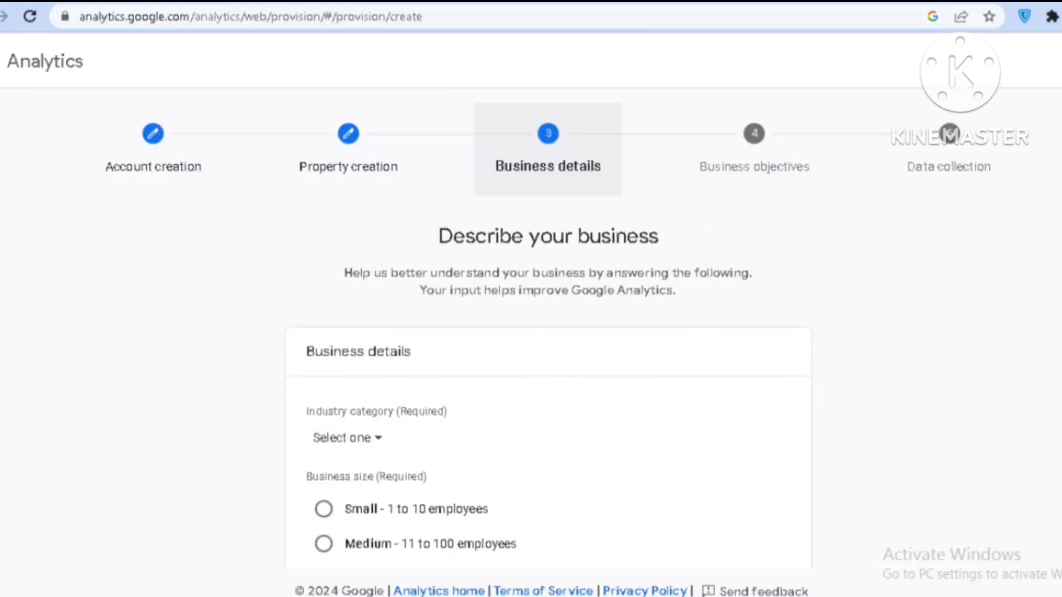
Describe the business with industry category Shopping and size Small - 1 to 10 employees, and continue to the objectives
{"action": "scroll", "coordinate": [547, 329], "scroll_direction": "down", "scroll_amount": 3}
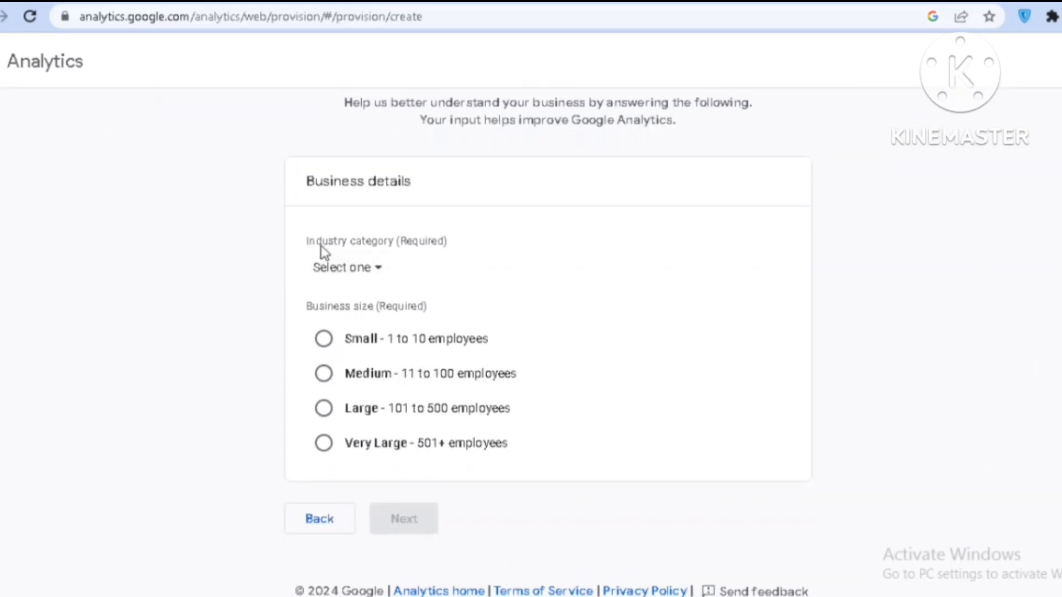
{"action": "left_click", "coordinate": [382, 269]}
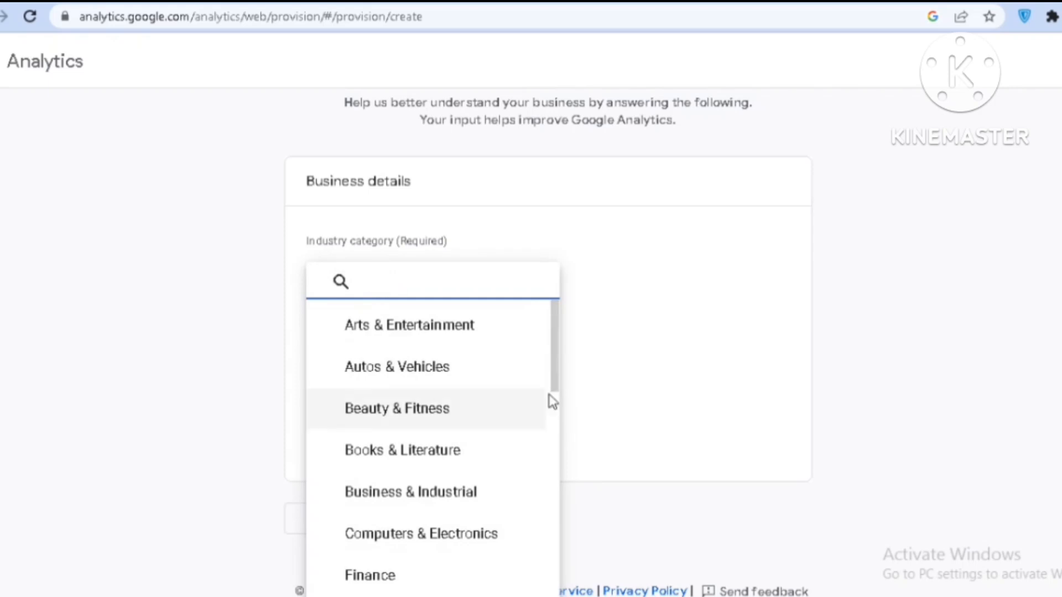
{"action": "left_click_drag", "start_coordinate": [563, 365], "coordinate": [474, 562]}
{"action": "left_click", "coordinate": [391, 460]}
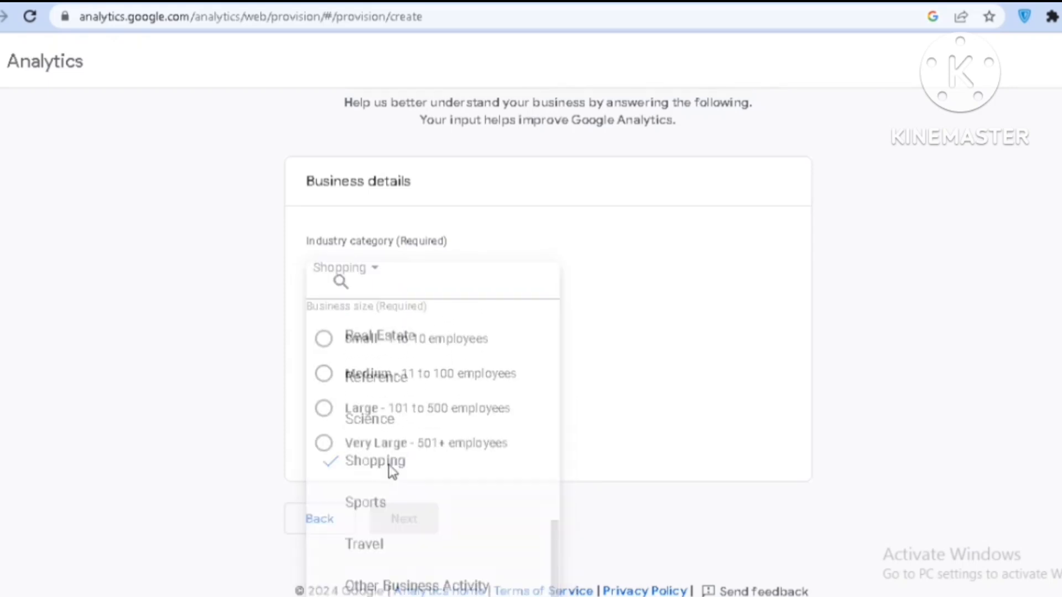
{"action": "left_click", "coordinate": [330, 341]}
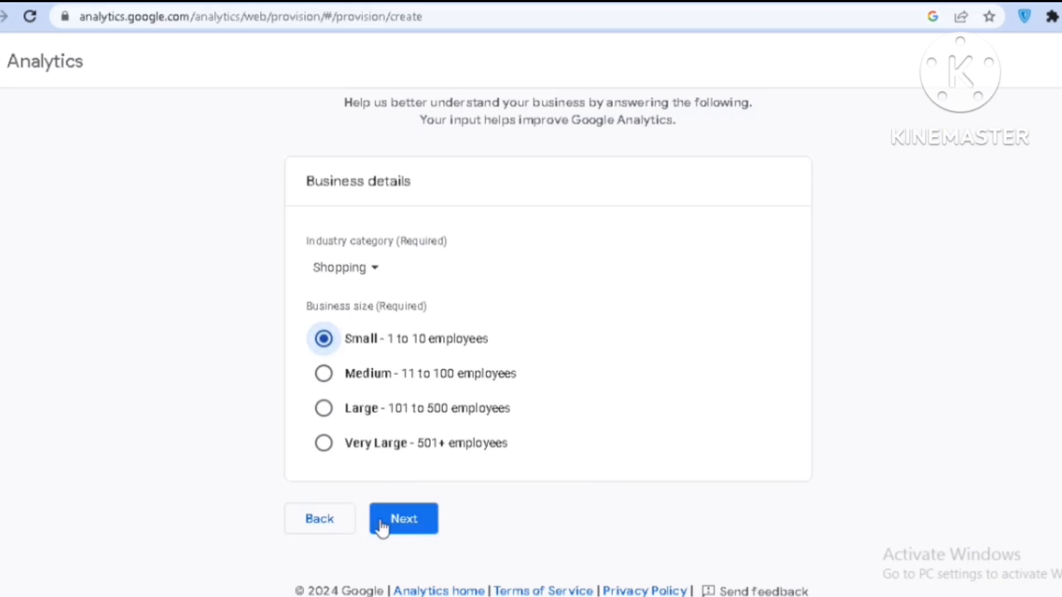
{"action": "left_click", "coordinate": [396, 525]}
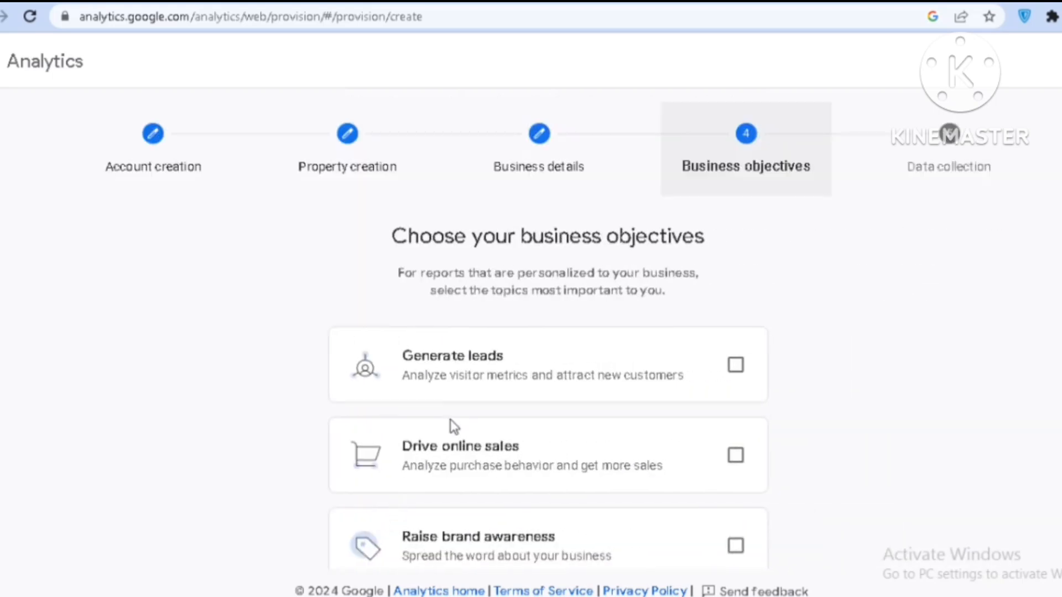
Choose the objectives Generate leads, Drive online sales, Raise brand awareness and Examine user behavior, and submit the property for creation
{"action": "left_click", "coordinate": [733, 368]}
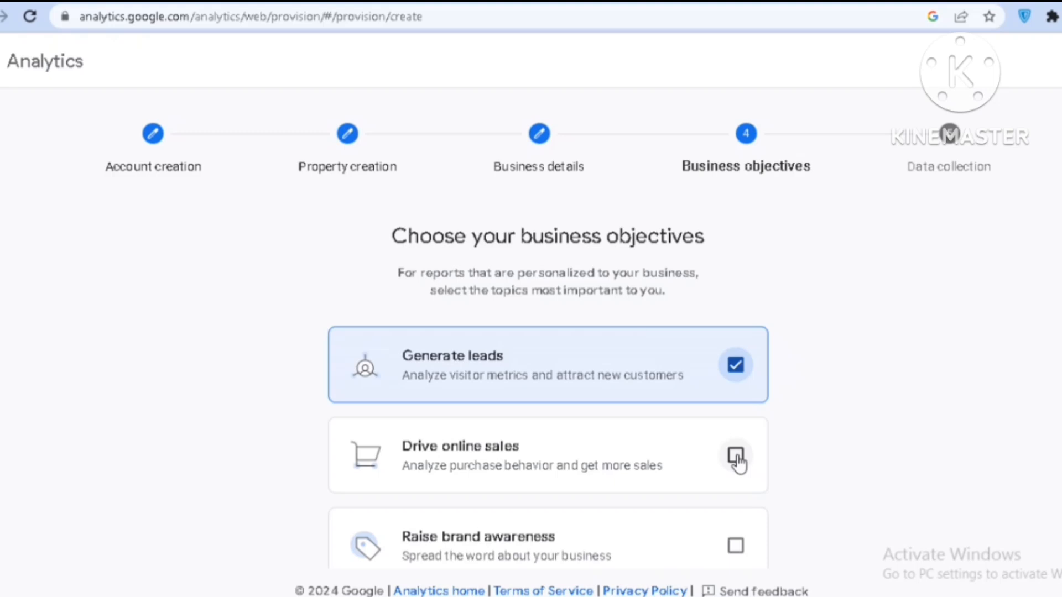
{"action": "left_click", "coordinate": [736, 456]}
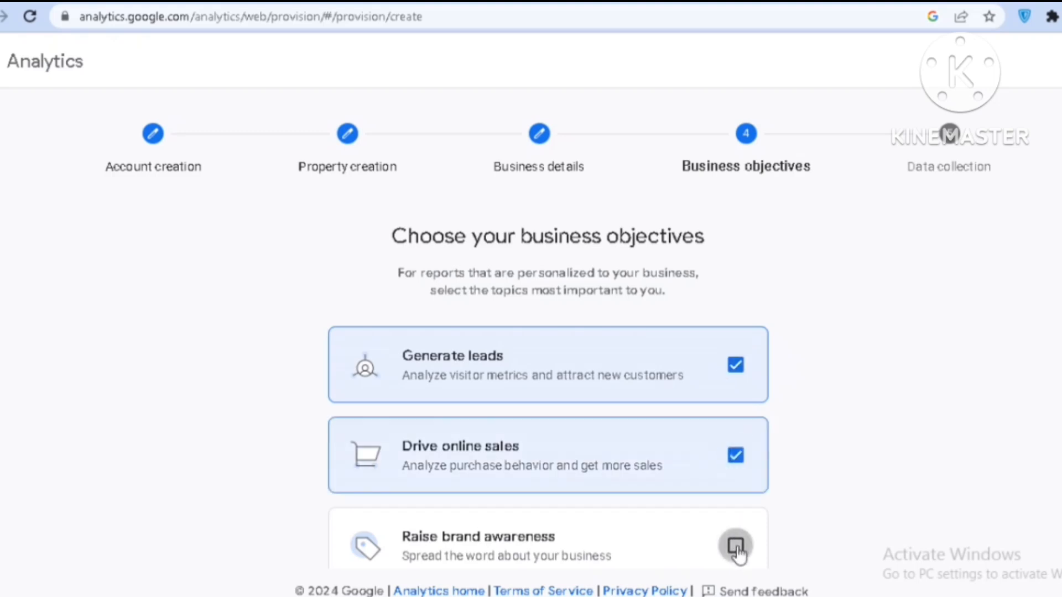
{"action": "left_click", "coordinate": [736, 546]}
{"action": "scroll", "coordinate": [370, 417], "scroll_direction": "down", "scroll_amount": 4}
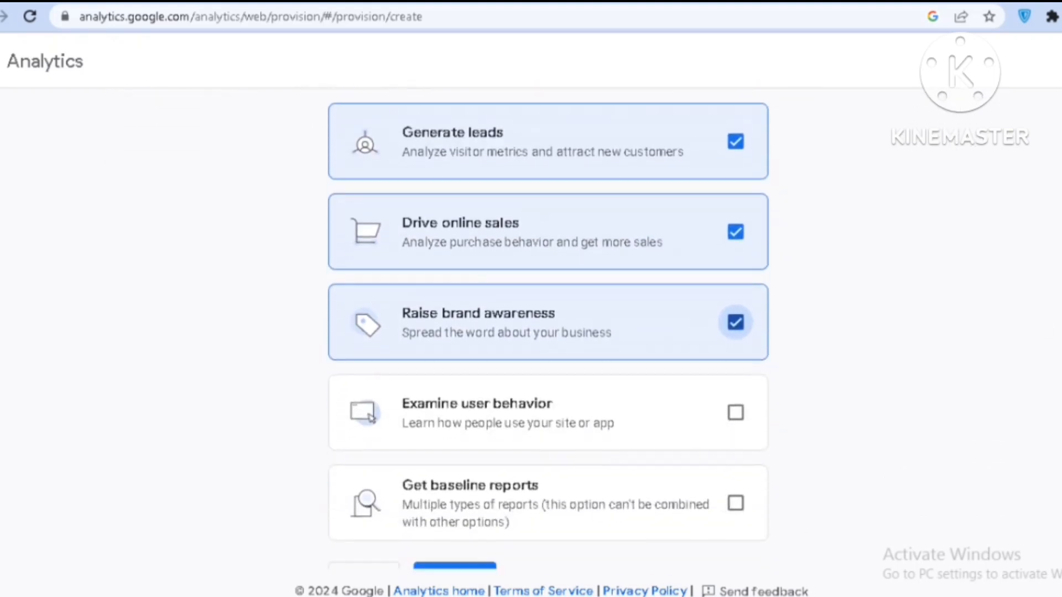
{"action": "left_click", "coordinate": [735, 413]}
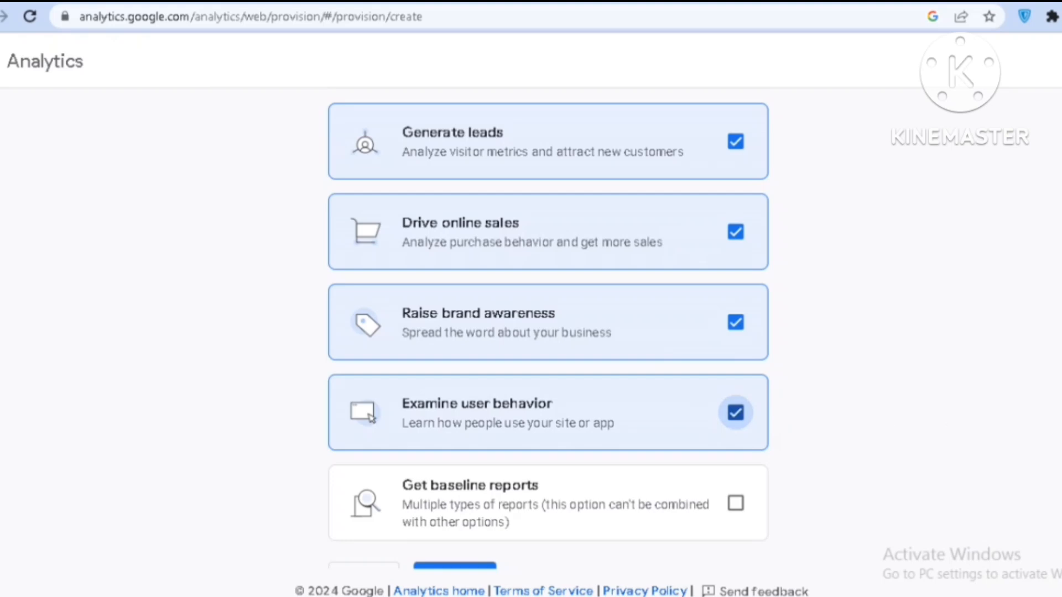
{"action": "scroll", "coordinate": [548, 332], "scroll_direction": "down", "scroll_amount": 1}
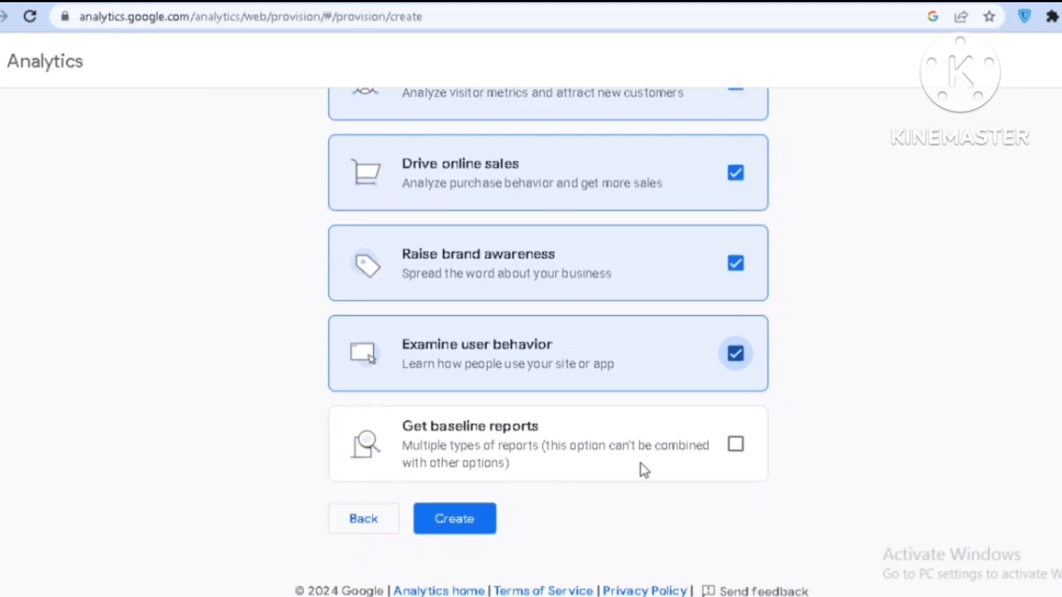
{"action": "left_click", "coordinate": [450, 517]}
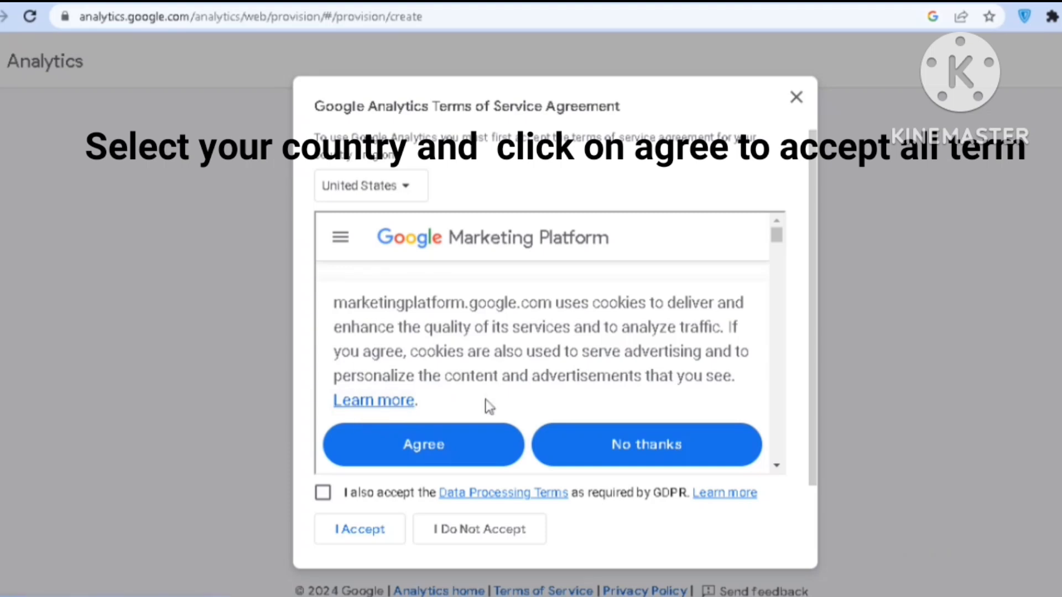
Agree to the cookie notice and accept the Google Analytics Terms of Service together with the GDPR Data Processing Terms
{"action": "left_click", "coordinate": [431, 446]}
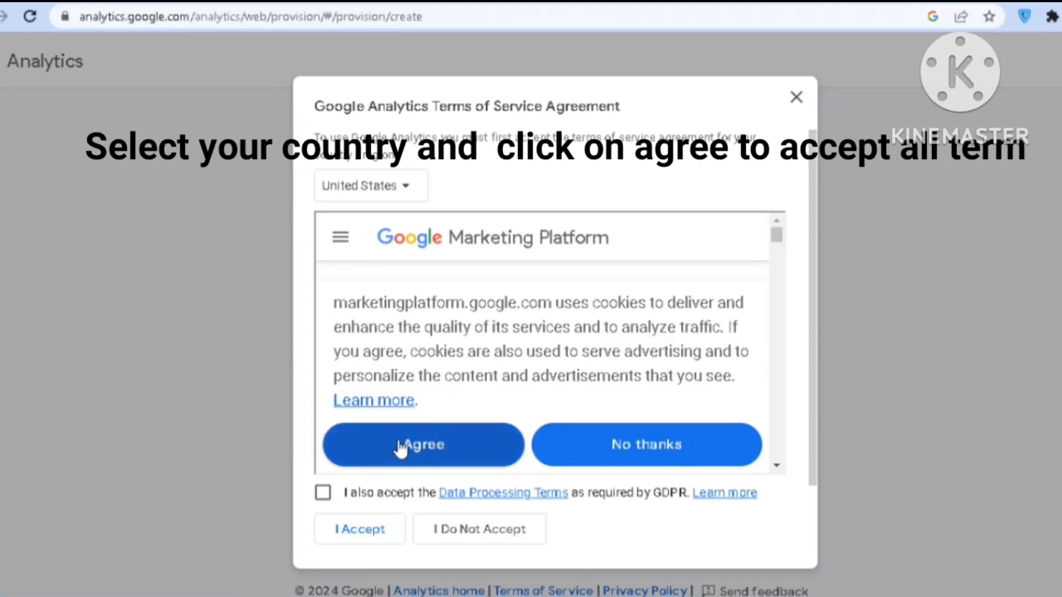
{"action": "left_click", "coordinate": [323, 492]}
{"action": "left_click", "coordinate": [350, 534]}
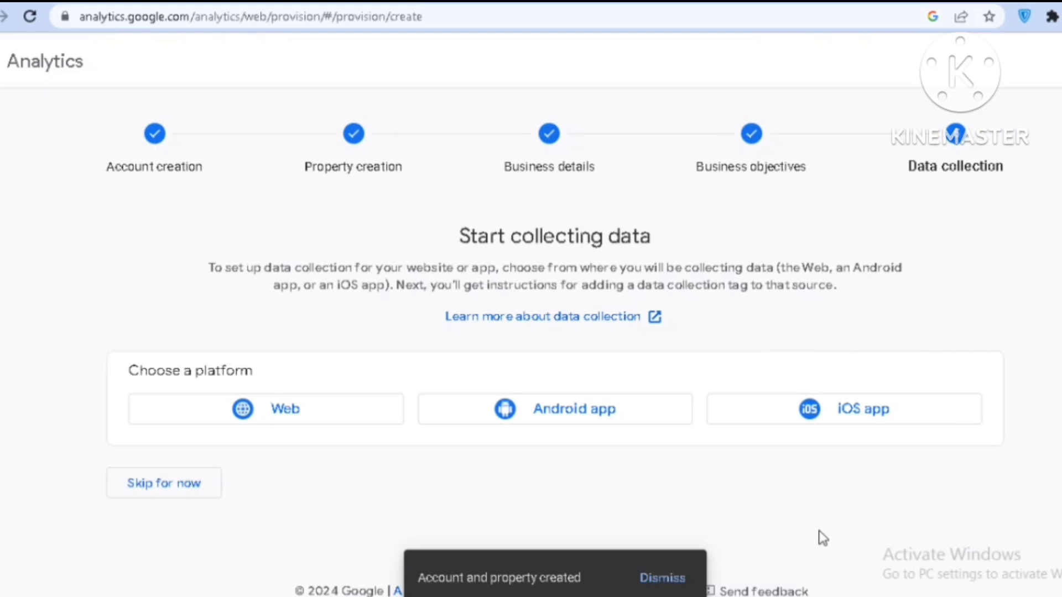
{"action": "left_click", "coordinate": [274, 412]}
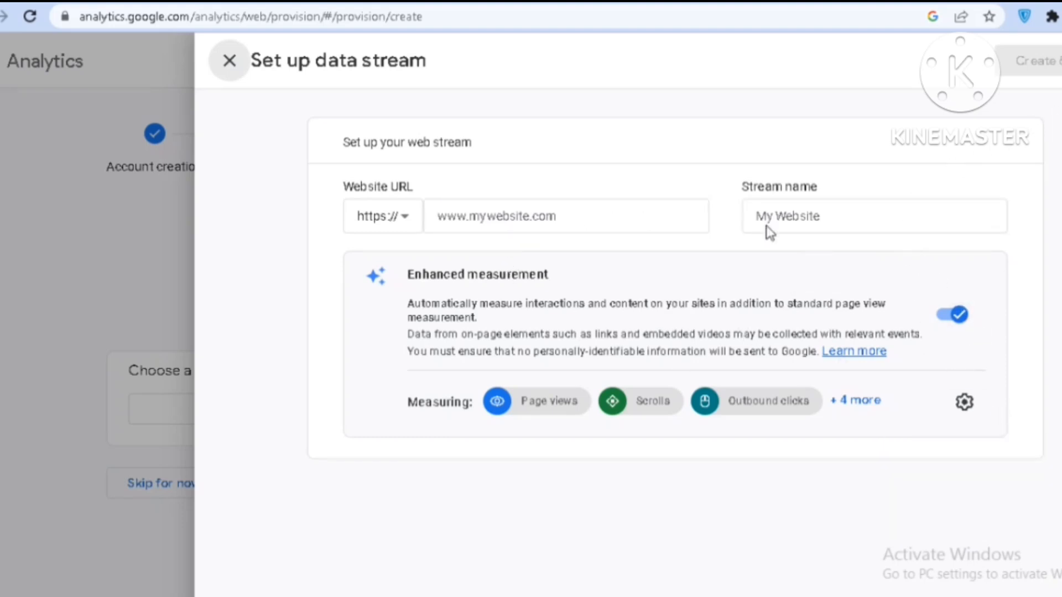
{"action": "left_click", "coordinate": [449, 220]}
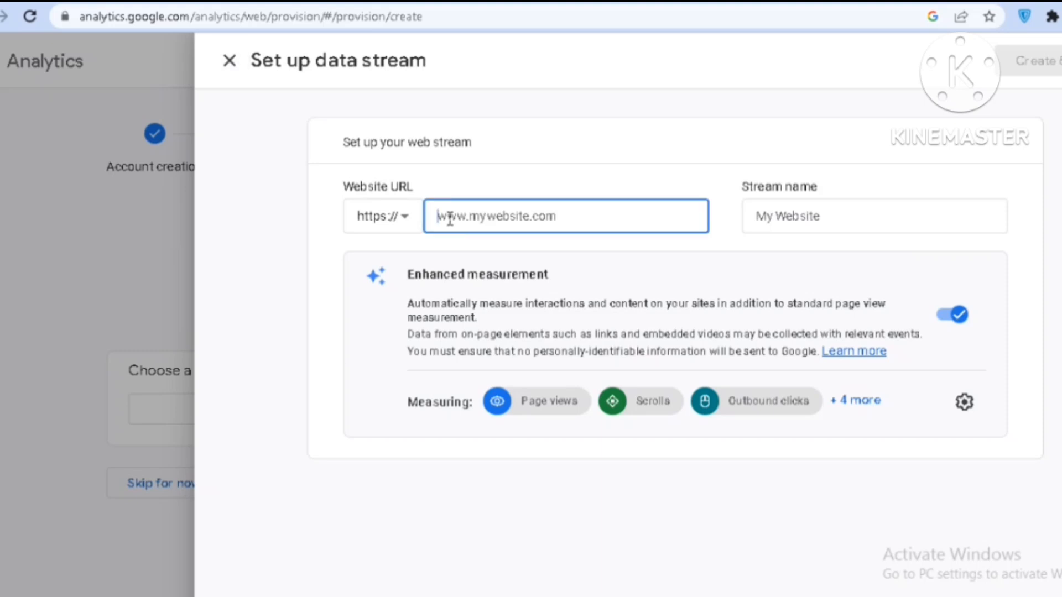
{"action": "type", "text": "www.teepublic.com"}
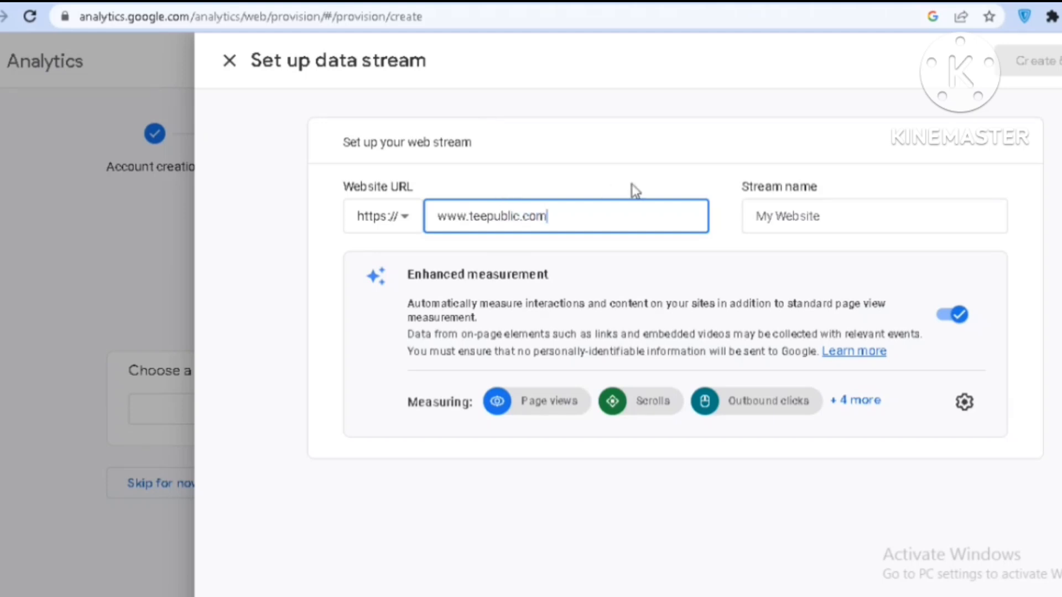
{"action": "left_click", "coordinate": [789, 217]}
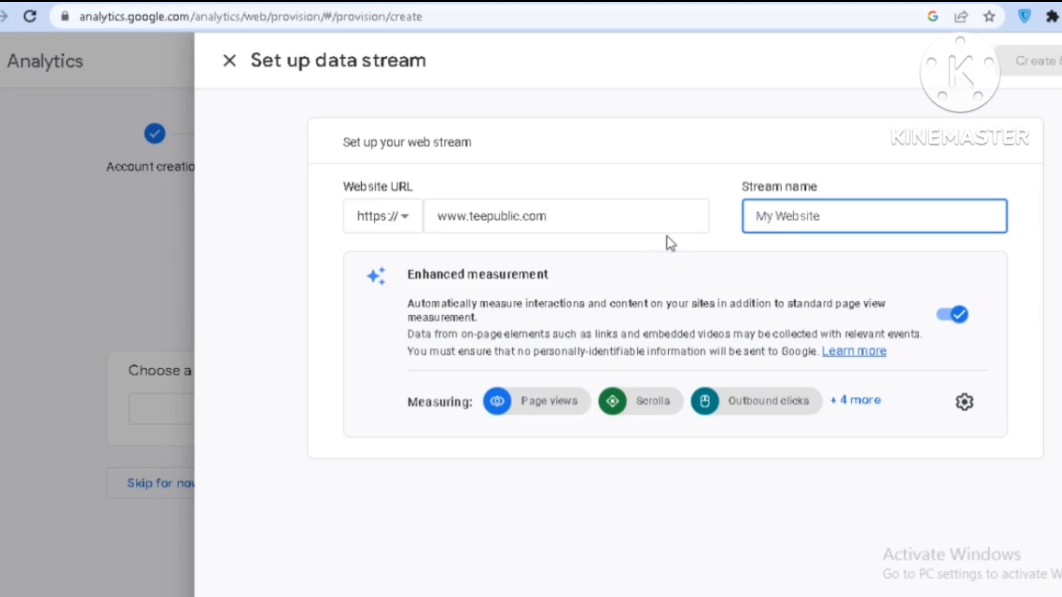
{"action": "type", "text": "teep"}
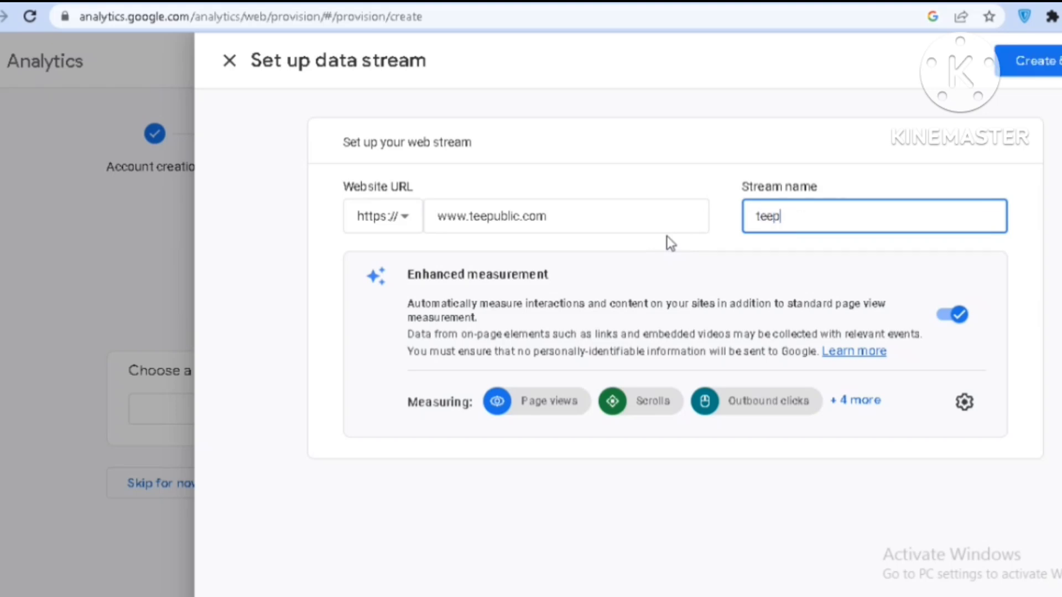
{"action": "type", "text": "ublic shop"}
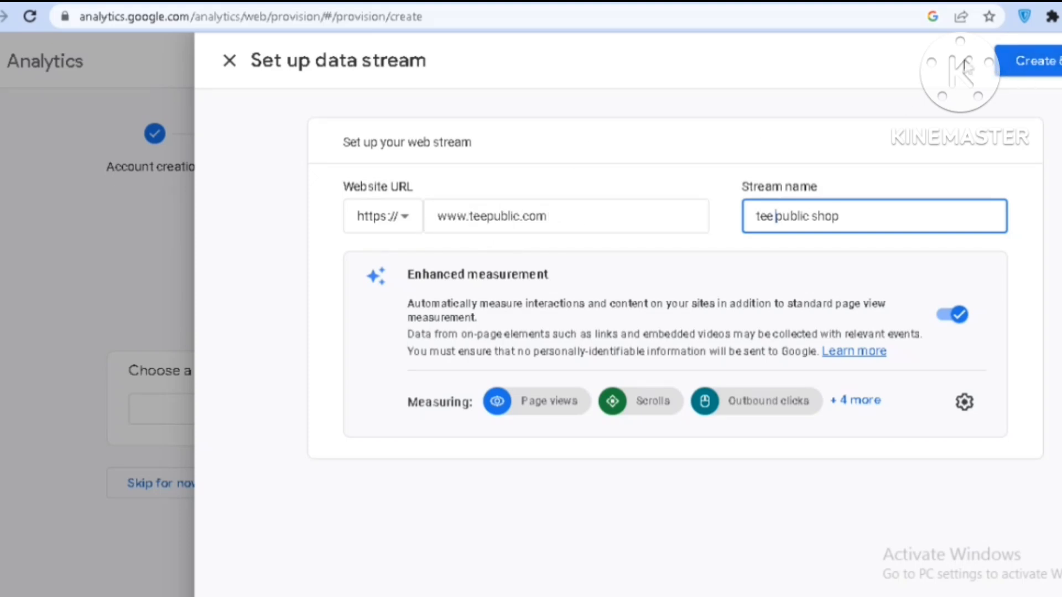
{"action": "left_click", "coordinate": [1027, 61]}
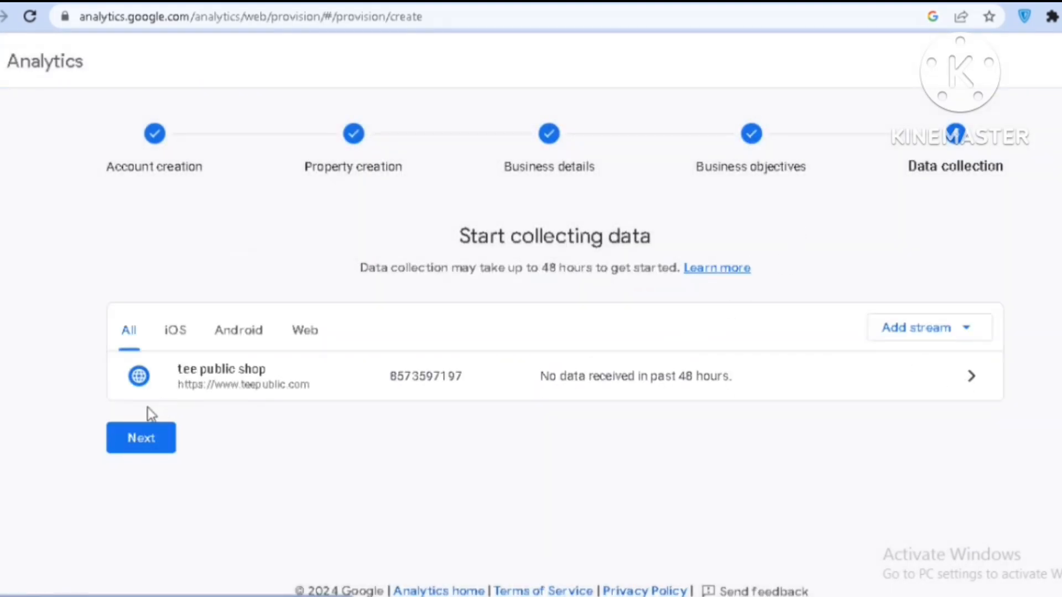
Dismiss the Google tag setup instructions and copy the measurement ID from the tee public shop stream's details
{"action": "left_click", "coordinate": [140, 445]}
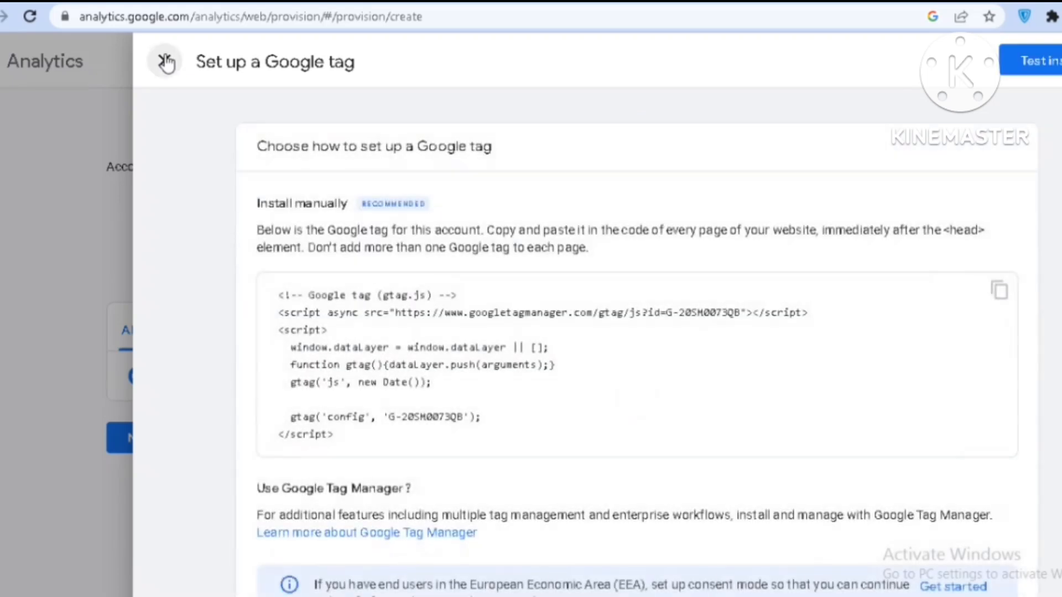
{"action": "left_click", "coordinate": [166, 61]}
{"action": "left_click", "coordinate": [356, 368]}
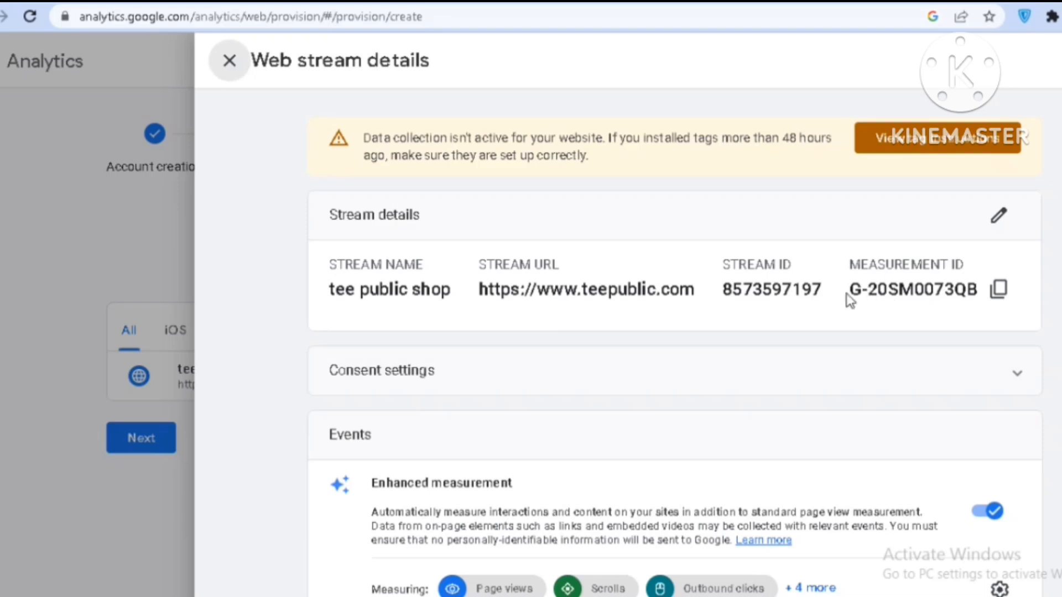
{"action": "left_click", "coordinate": [998, 293]}
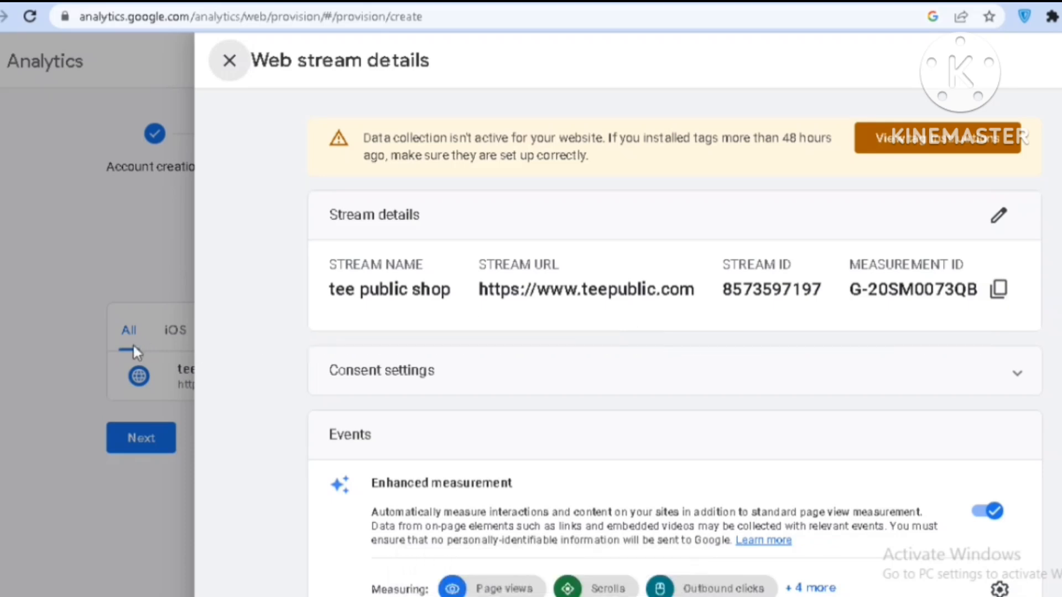
{"action": "left_click", "coordinate": [59, 308]}
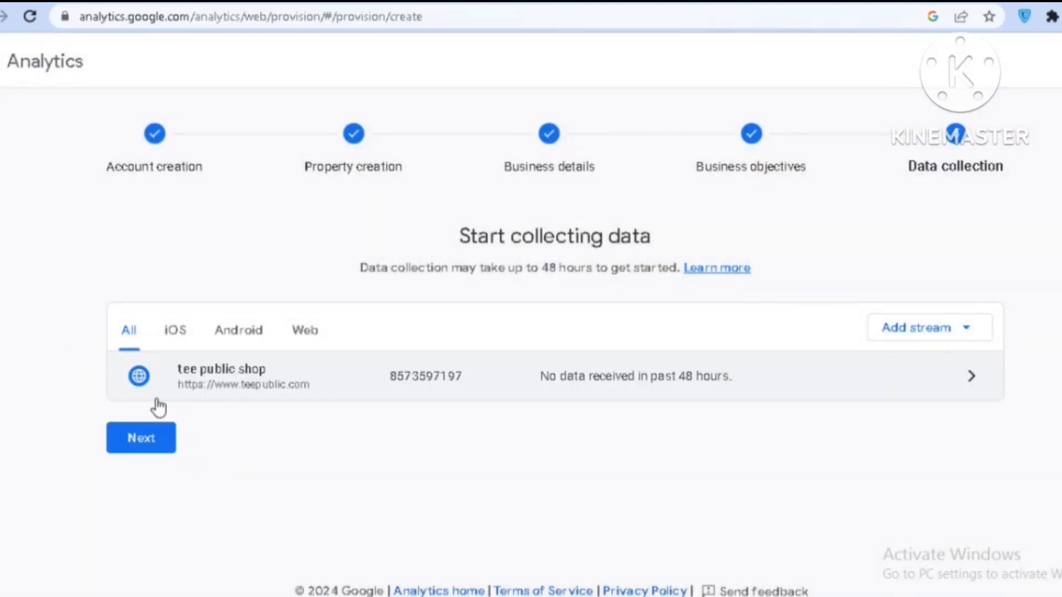
Filter the data streams to Web and review the tee public shop stream's details
{"action": "left_click", "coordinate": [303, 342]}
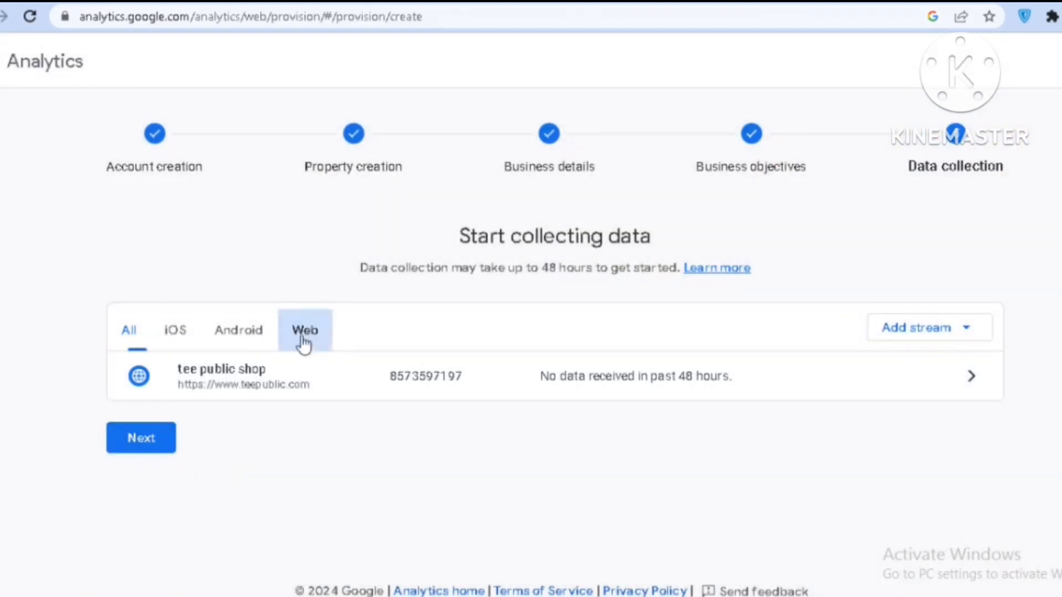
{"action": "left_click", "coordinate": [976, 378]}
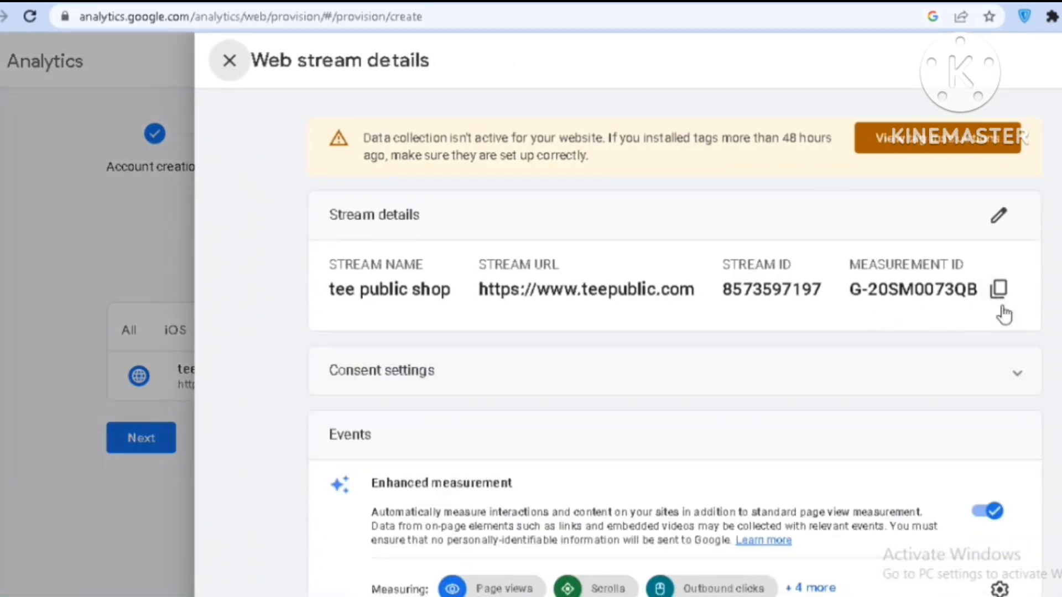
{"action": "left_click", "coordinate": [64, 207]}
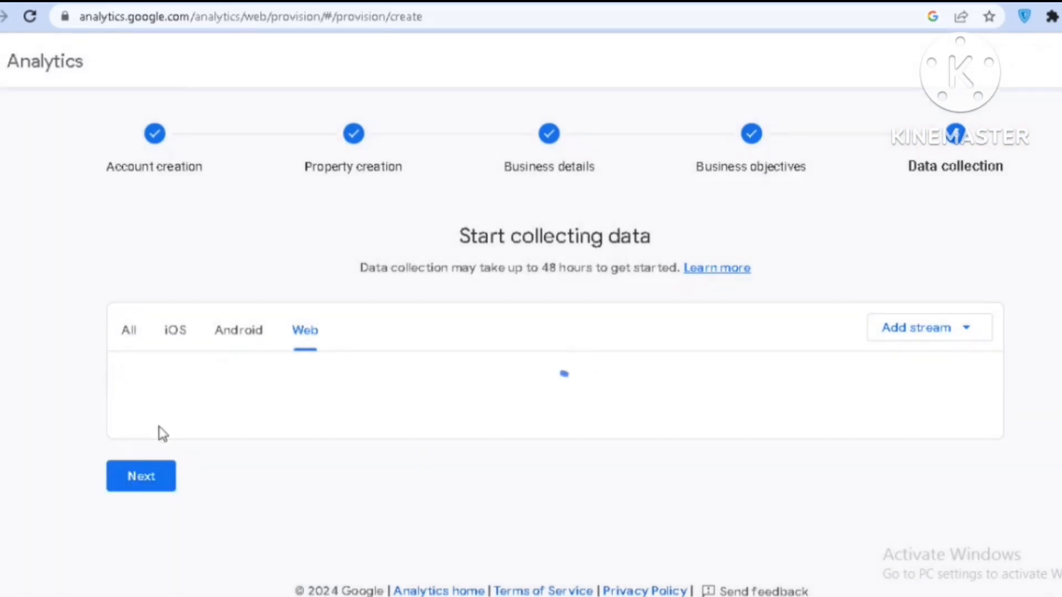
Switch to the TeePublic account's Edit Store page, review the store settings, and open the Google Analytics connection page
{"action": "left_click", "coordinate": [141, 440]}
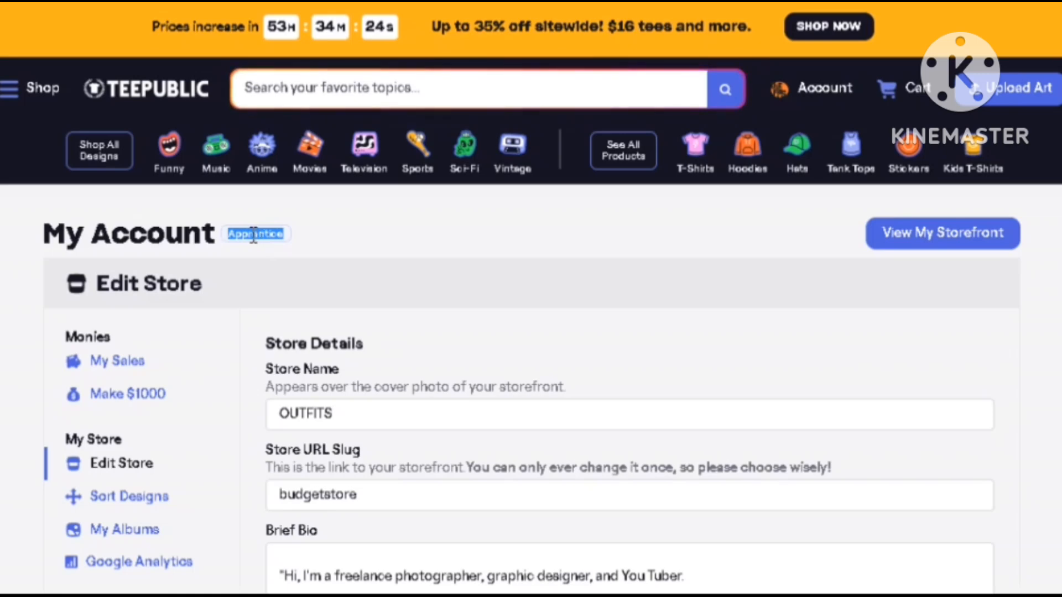
{"action": "left_click", "coordinate": [250, 246]}
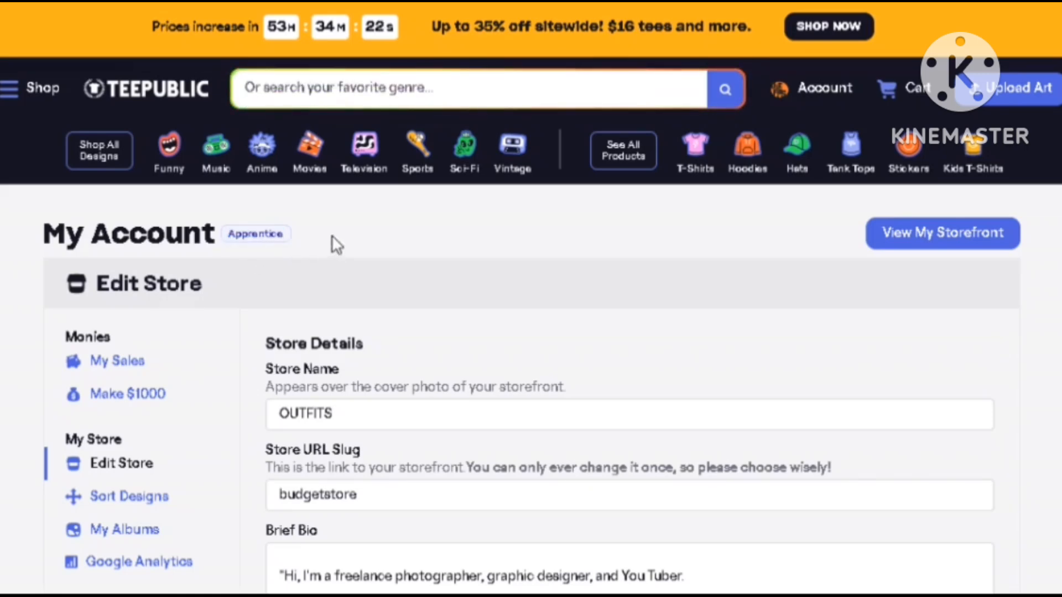
{"action": "scroll", "coordinate": [440, 207], "scroll_direction": "down", "scroll_amount": 2}
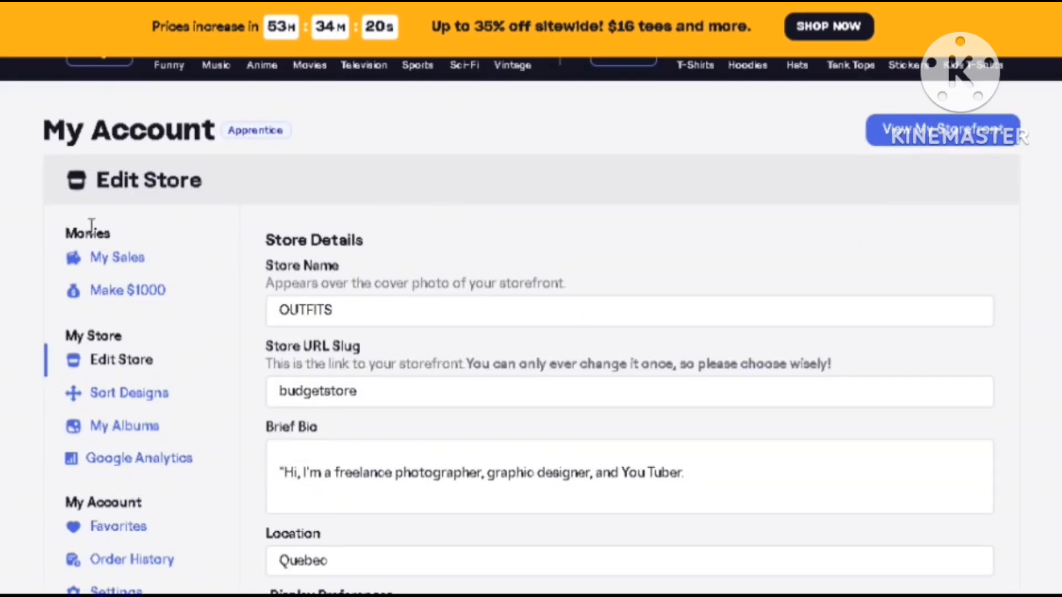
{"action": "scroll", "coordinate": [216, 232], "scroll_direction": "up", "scroll_amount": 2}
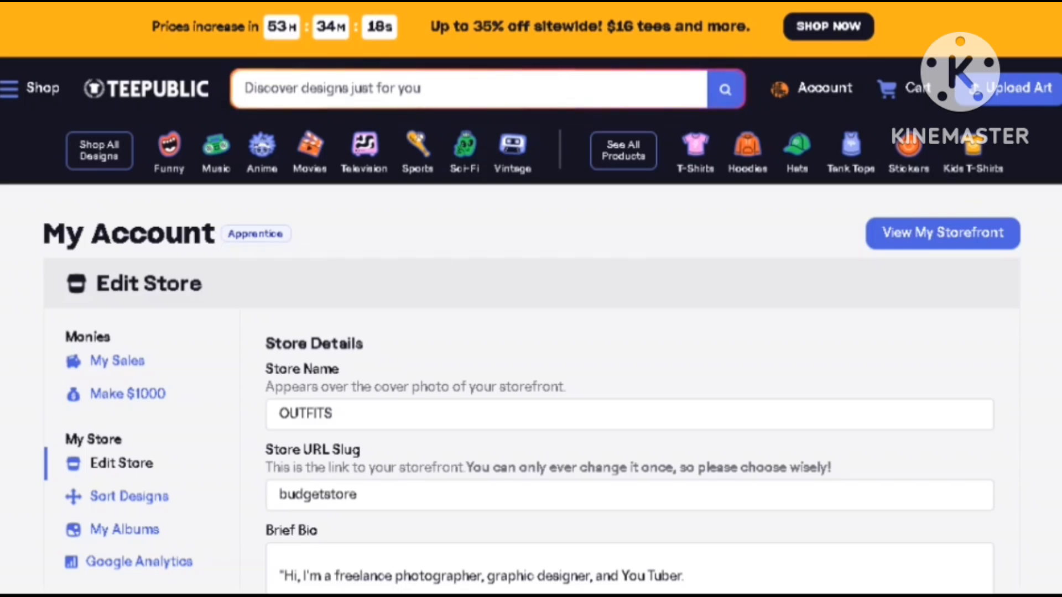
{"action": "scroll", "coordinate": [286, 247], "scroll_direction": "down", "scroll_amount": 3}
{"action": "scroll", "coordinate": [531, 310], "scroll_direction": "down", "scroll_amount": 1}
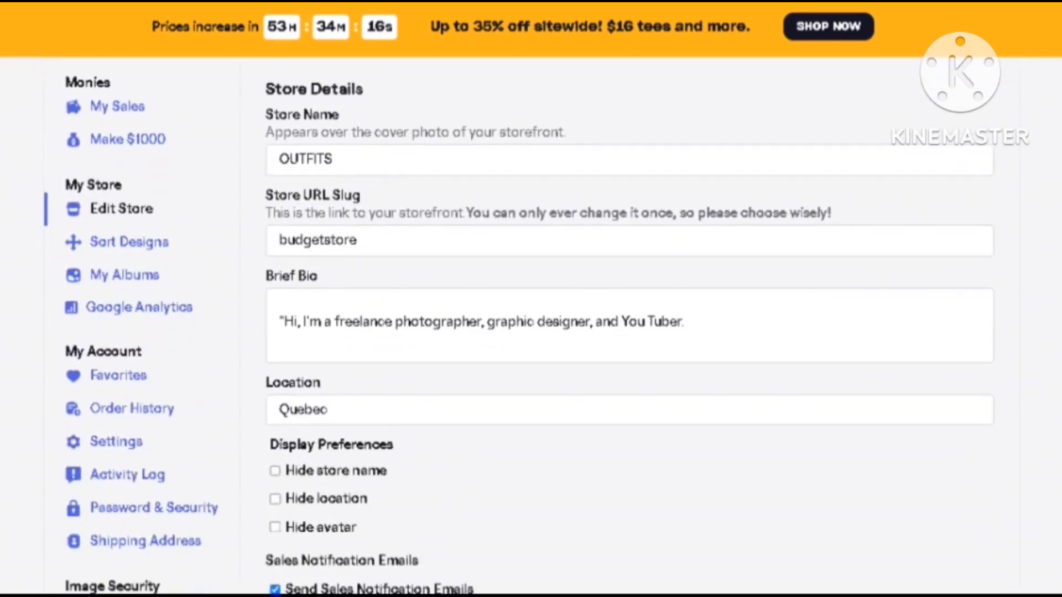
{"action": "scroll", "coordinate": [530, 309], "scroll_direction": "up", "scroll_amount": 3}
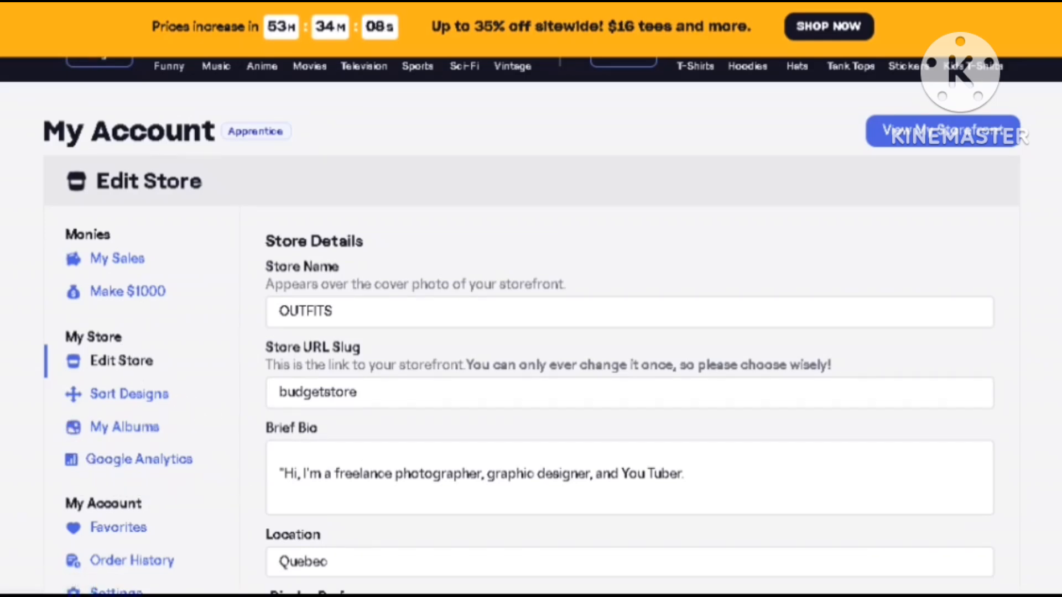
{"action": "scroll", "coordinate": [629, 332], "scroll_direction": "down", "scroll_amount": 5}
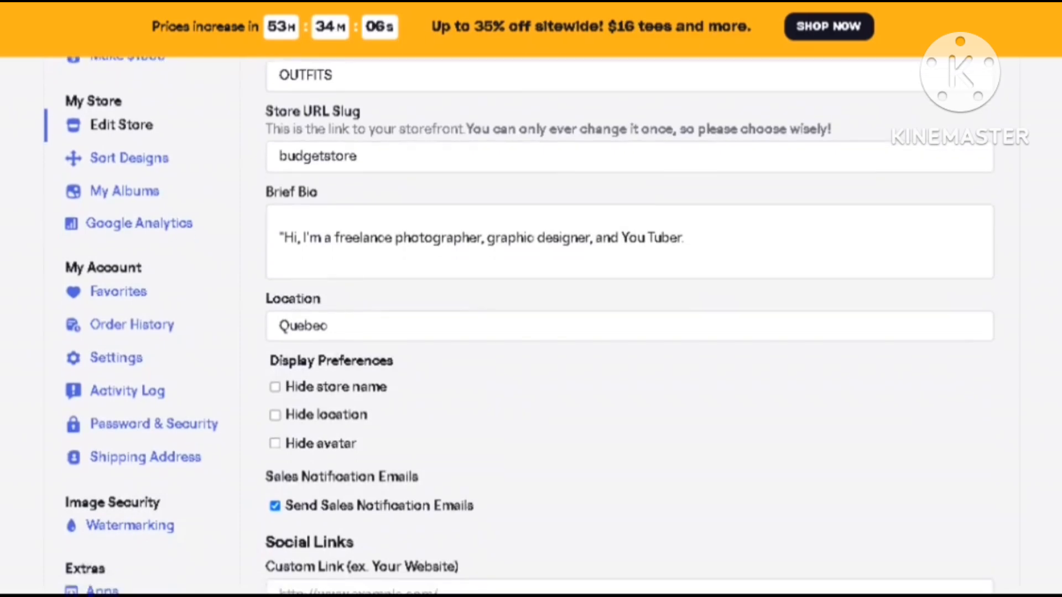
{"action": "scroll", "coordinate": [462, 138], "scroll_direction": "up", "scroll_amount": 1}
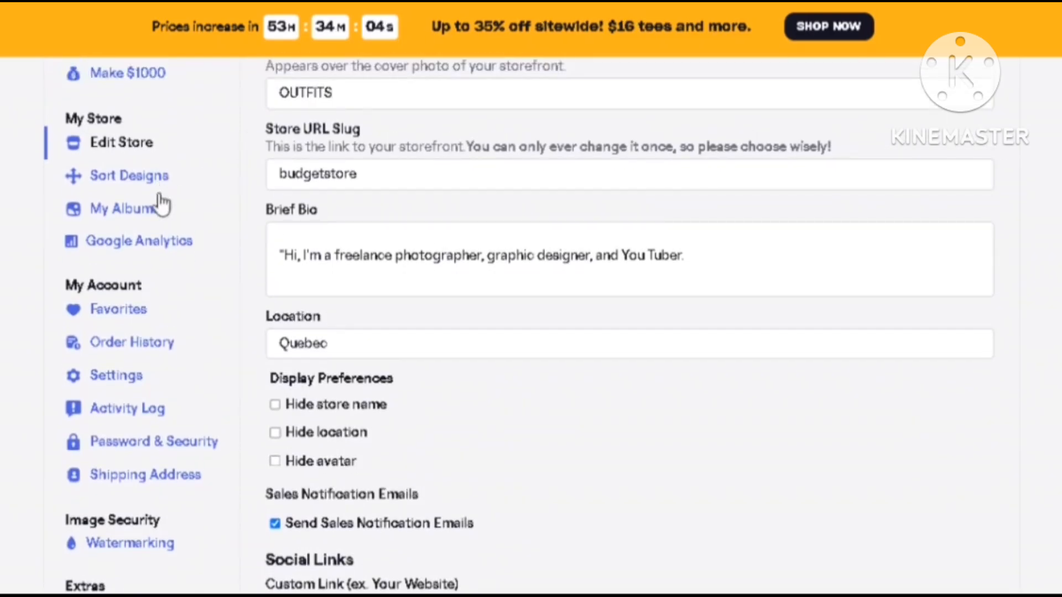
{"action": "left_click", "coordinate": [129, 246]}
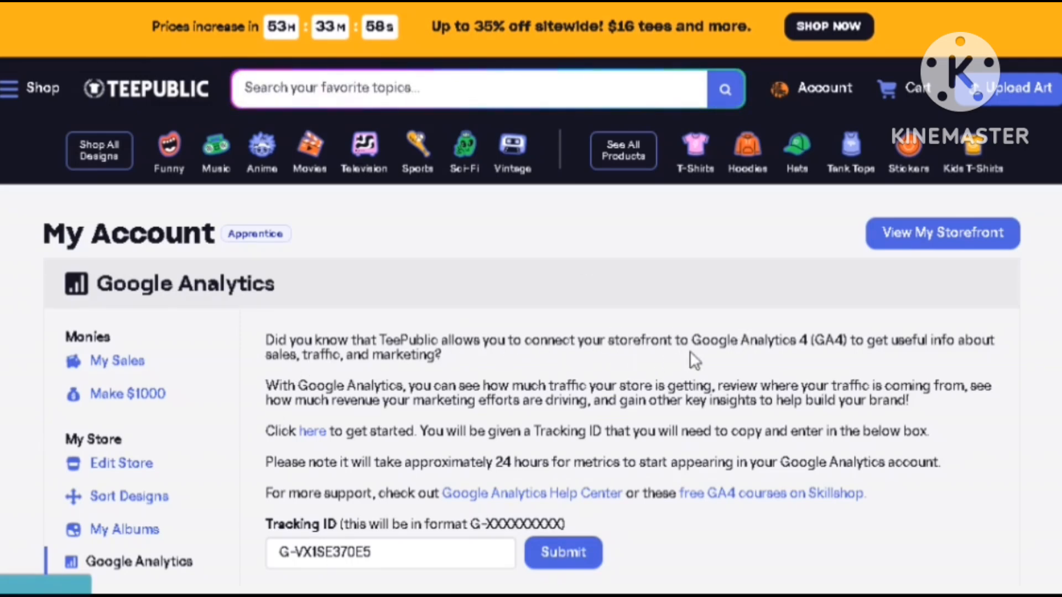
Review the storefront's Tracking ID entry, then go through the Google Analytics Help Center to the Analytics dashboard
{"action": "scroll", "coordinate": [690, 353], "scroll_direction": "down", "scroll_amount": 2}
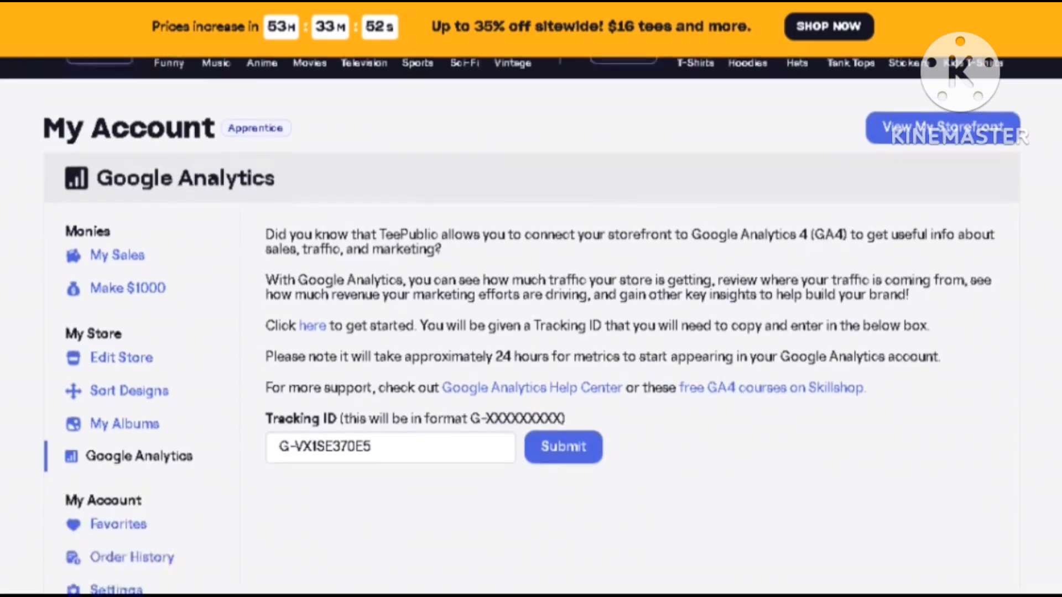
{"action": "scroll", "coordinate": [531, 332], "scroll_direction": "down", "scroll_amount": 4}
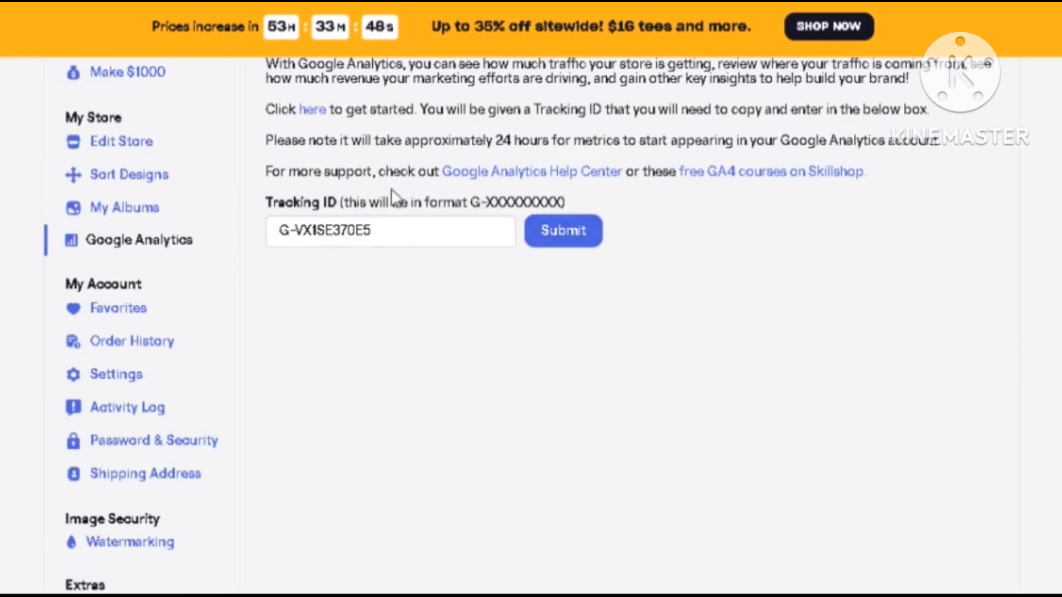
{"action": "left_click", "coordinate": [536, 172]}
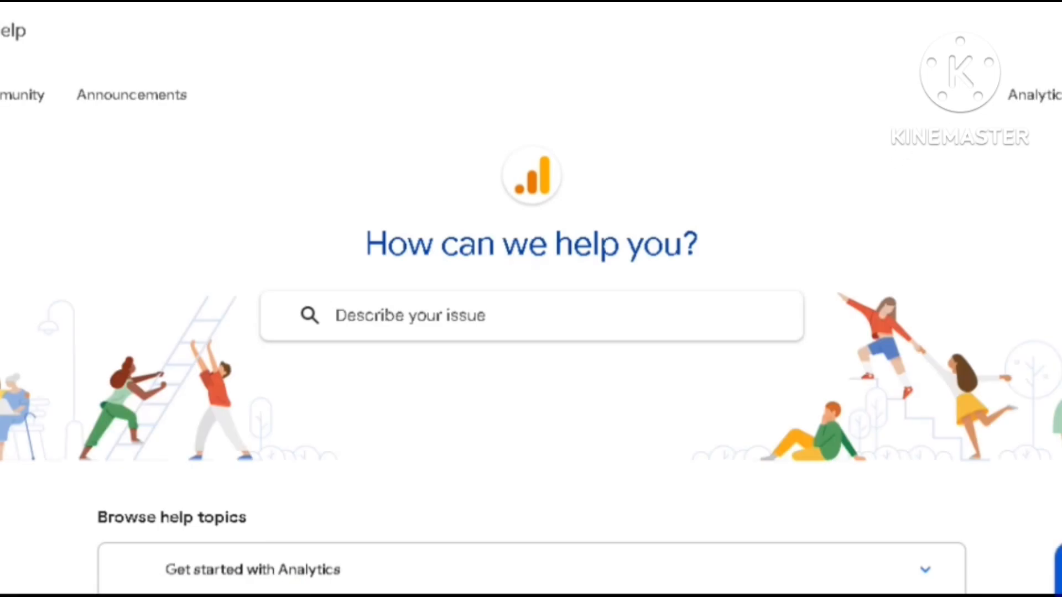
{"action": "left_click", "coordinate": [1041, 98]}
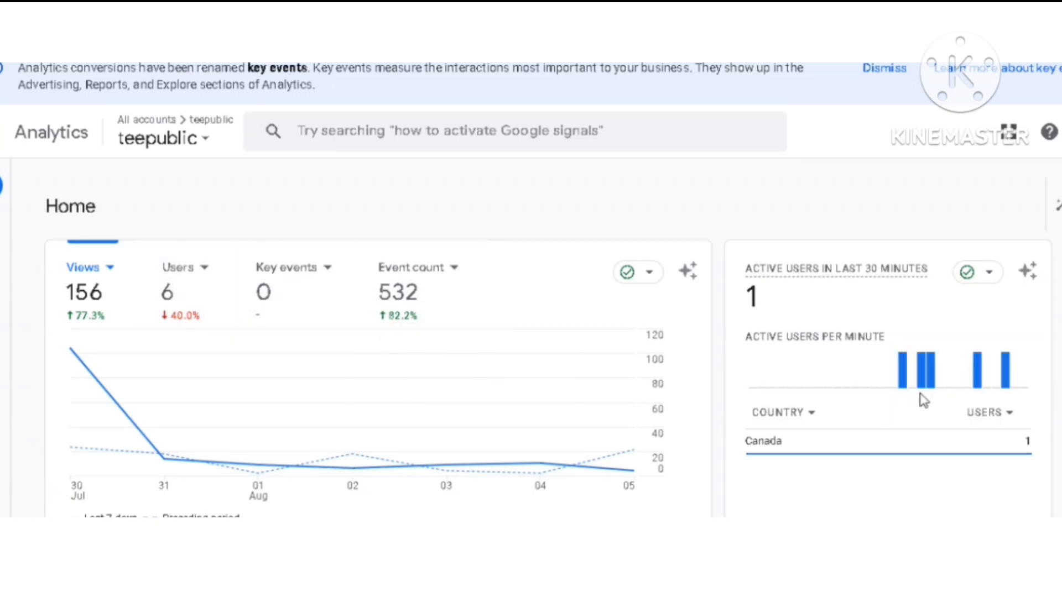
Examine the card of active users in the last 30 minutes and its choices for the user metric
{"action": "mouse_move", "coordinate": [774, 442]}
{"action": "left_click", "coordinate": [1010, 413]}
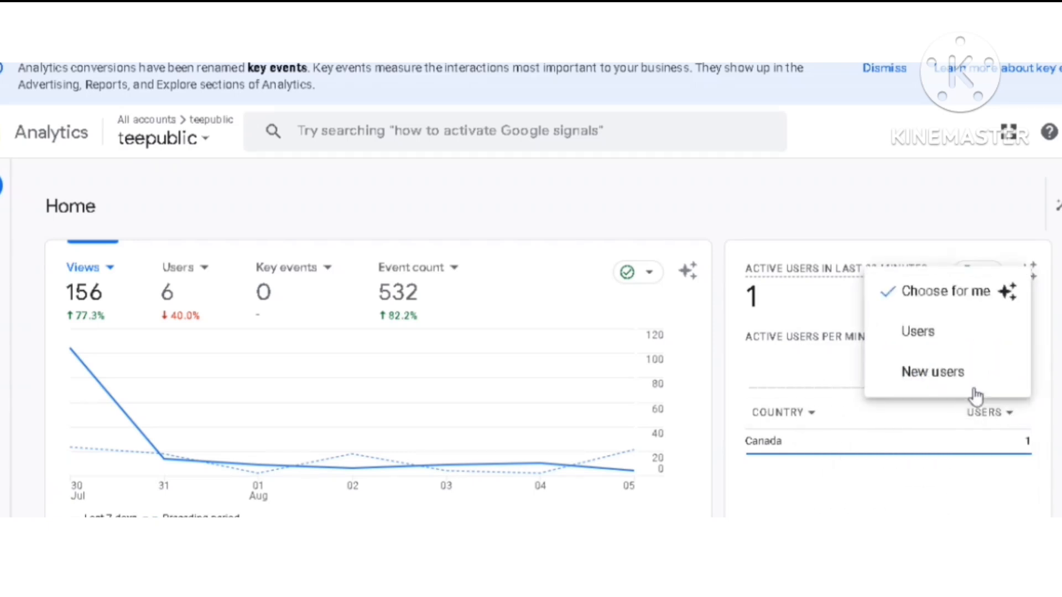
{"action": "key", "text": "Escape"}
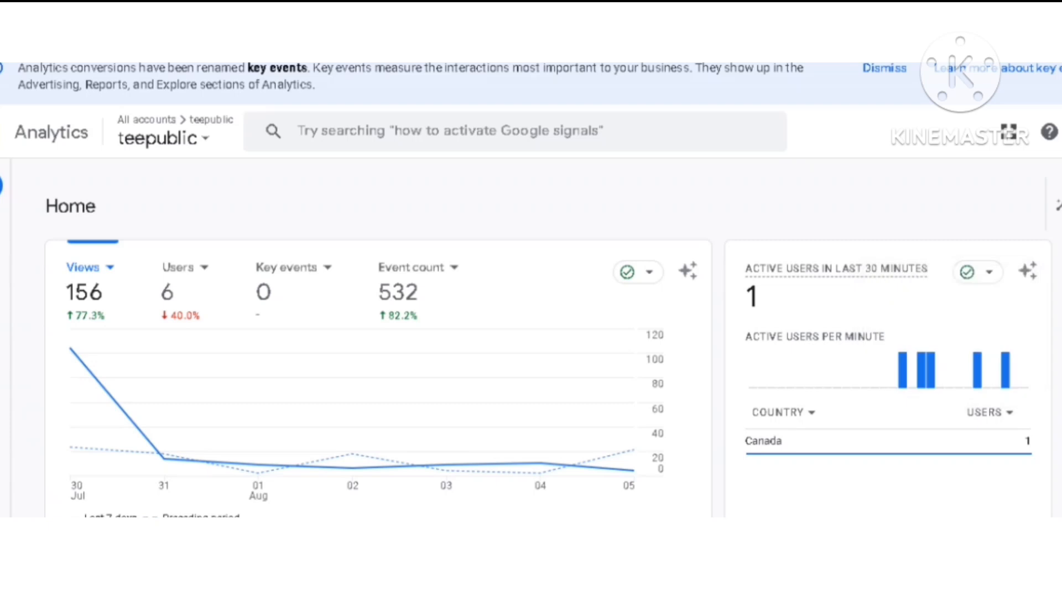
Examine the suggested cards for page views, users by country and sessions by primary channel group on the teepublic home page
{"action": "scroll", "coordinate": [530, 343], "scroll_direction": "down", "scroll_amount": 4}
{"action": "scroll", "coordinate": [531, 354], "scroll_direction": "down", "scroll_amount": 5}
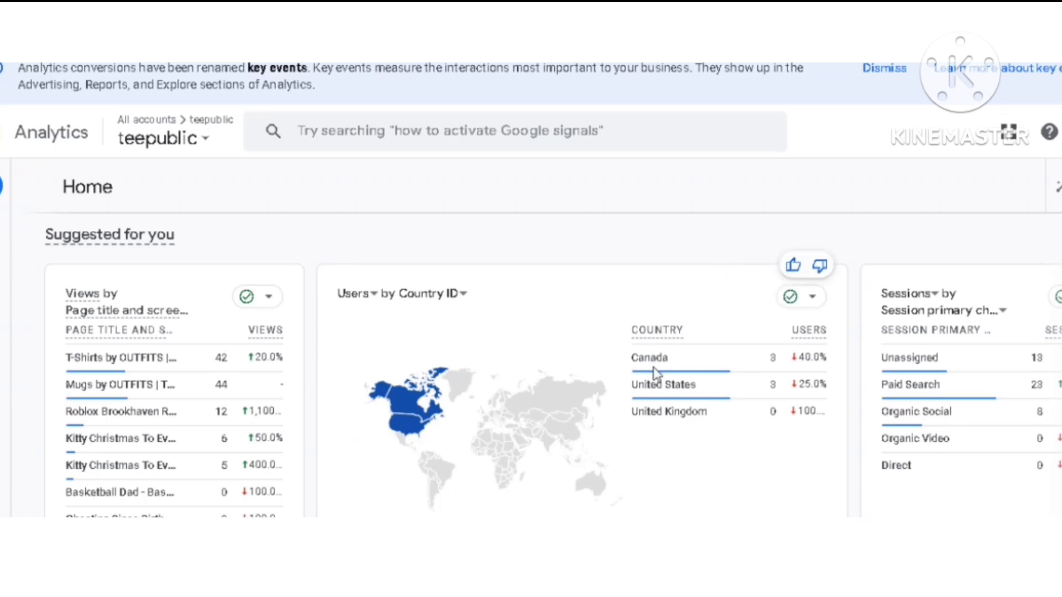
{"action": "mouse_move", "coordinate": [680, 369]}
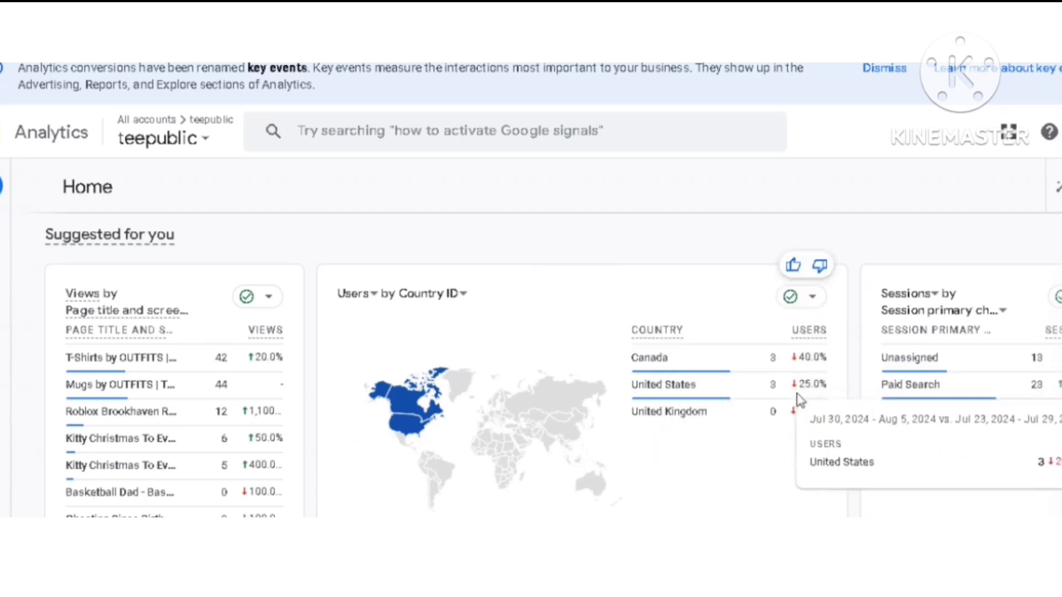
{"action": "mouse_move", "coordinate": [794, 423]}
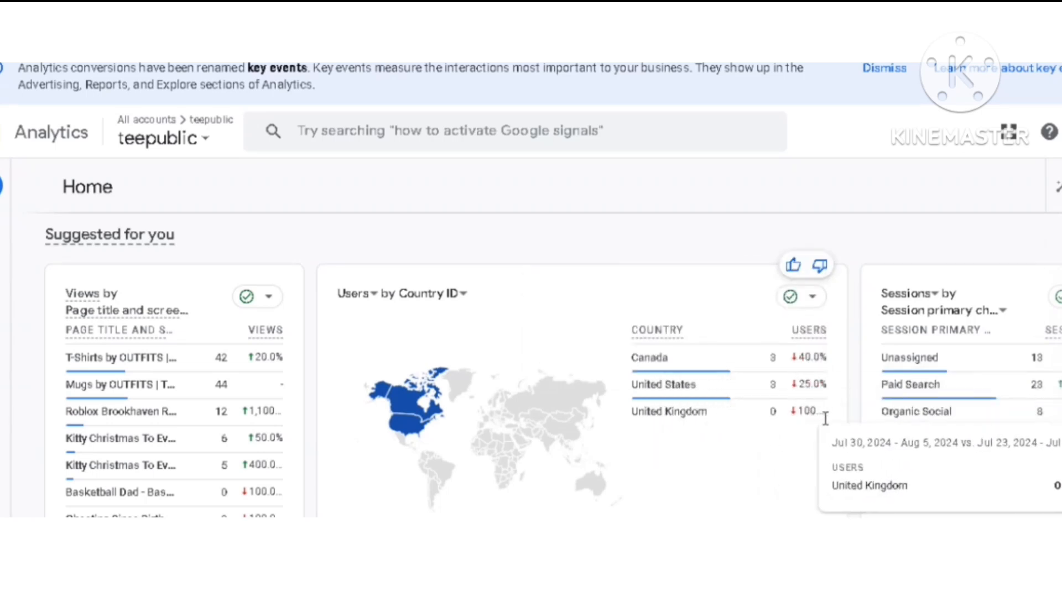
{"action": "mouse_move", "coordinate": [976, 449]}
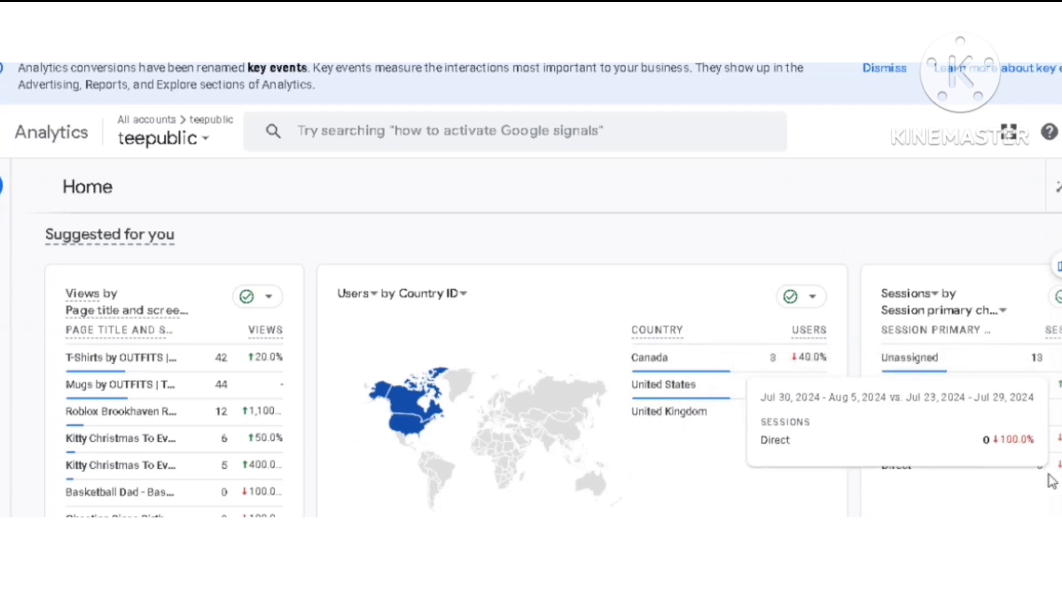
{"action": "mouse_move", "coordinate": [1049, 390]}
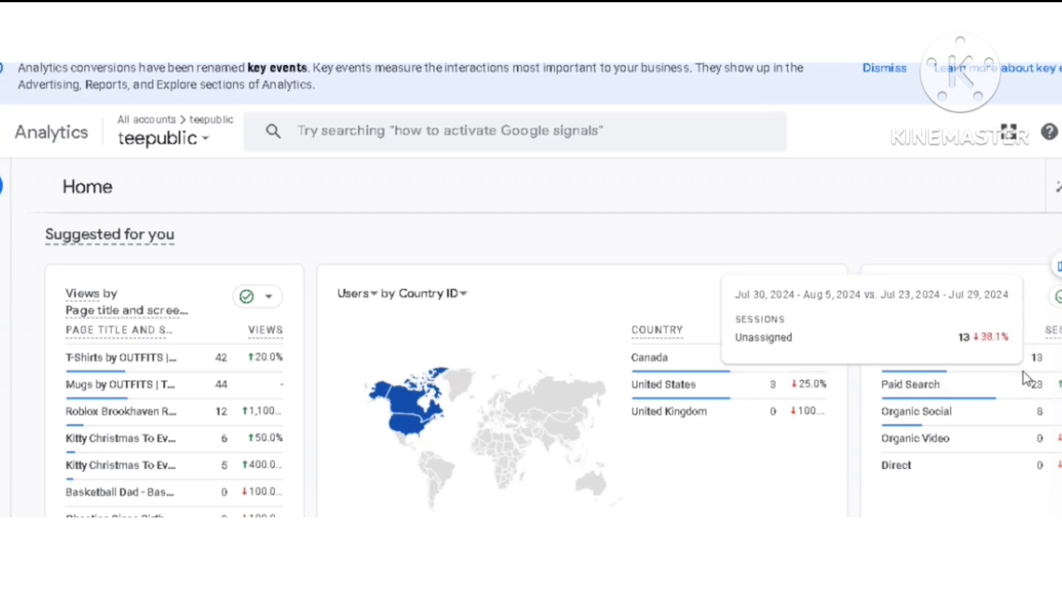
{"action": "mouse_move", "coordinate": [979, 357]}
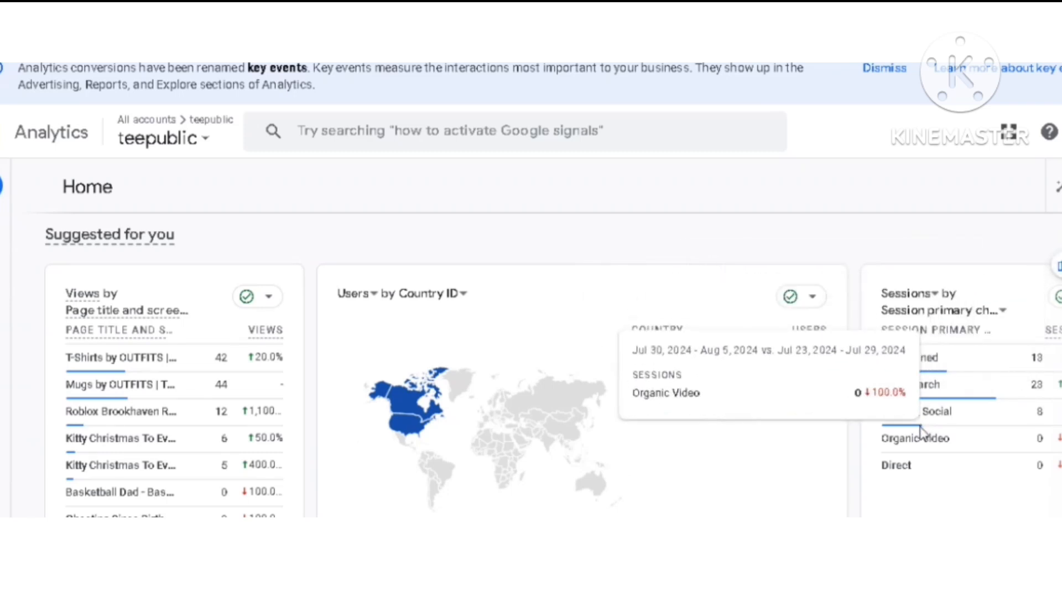
{"action": "mouse_move", "coordinate": [1052, 479]}
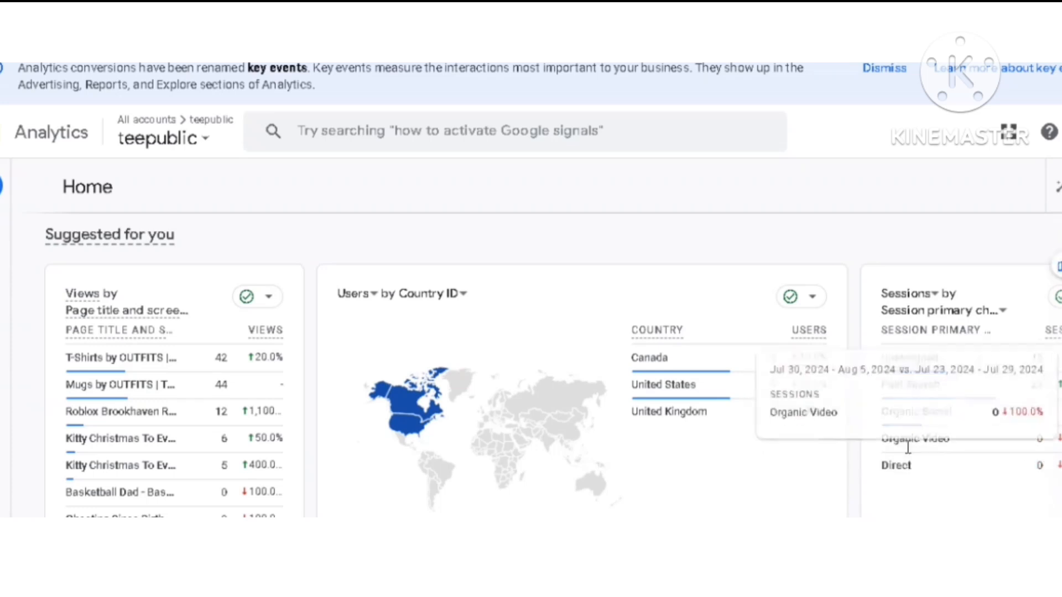
{"action": "mouse_move", "coordinate": [176, 379]}
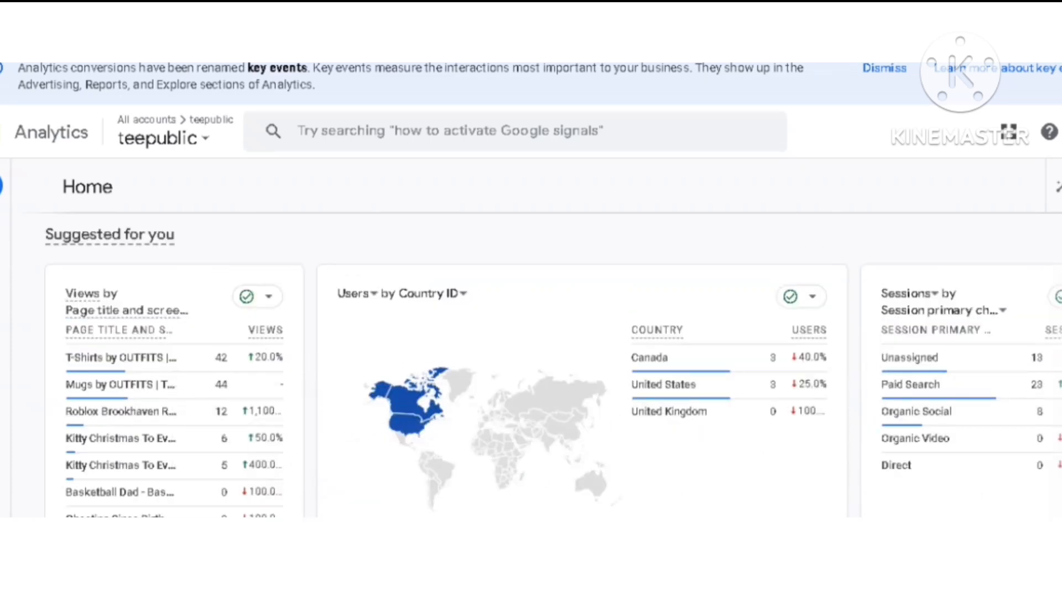
{"action": "scroll", "coordinate": [553, 365], "scroll_direction": "down", "scroll_amount": 1}
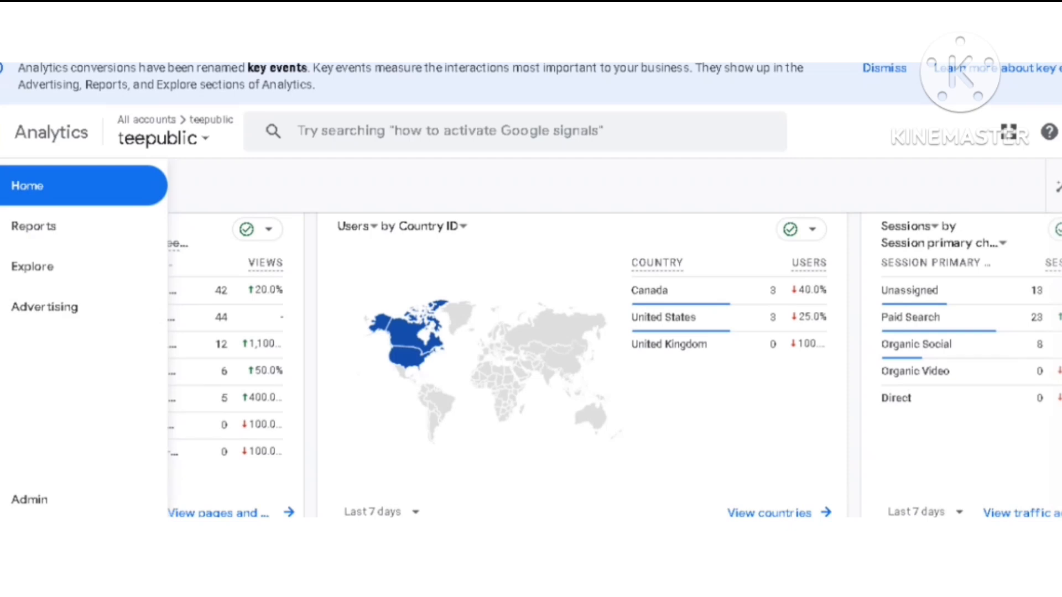
{"action": "mouse_move", "coordinate": [276, 345]}
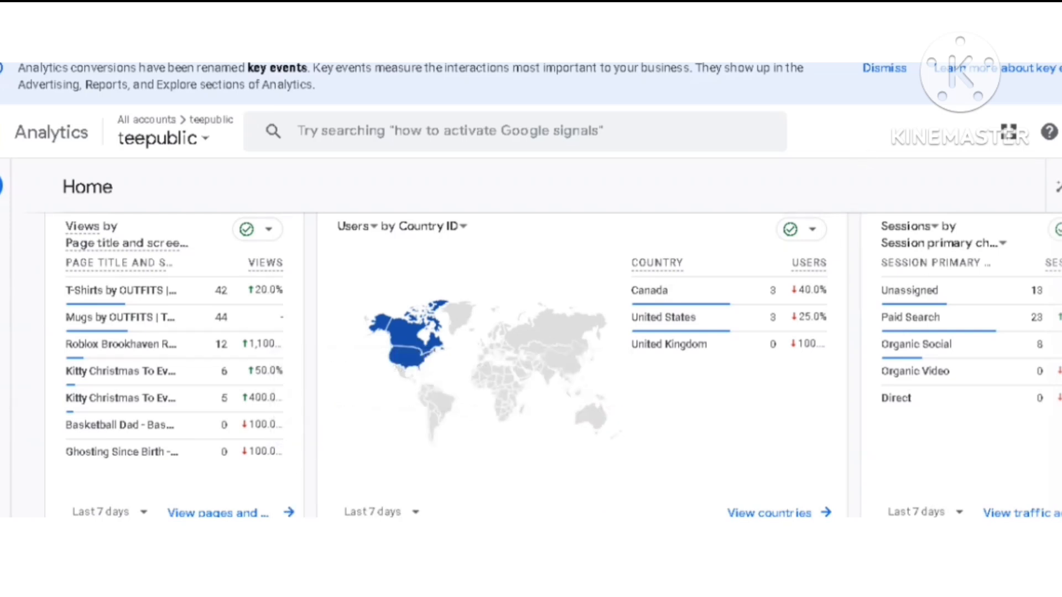
Set the date range of the sessions by primary channel group card to Last 30 days
{"action": "scroll", "coordinate": [437, 338], "scroll_direction": "down", "scroll_amount": 2}
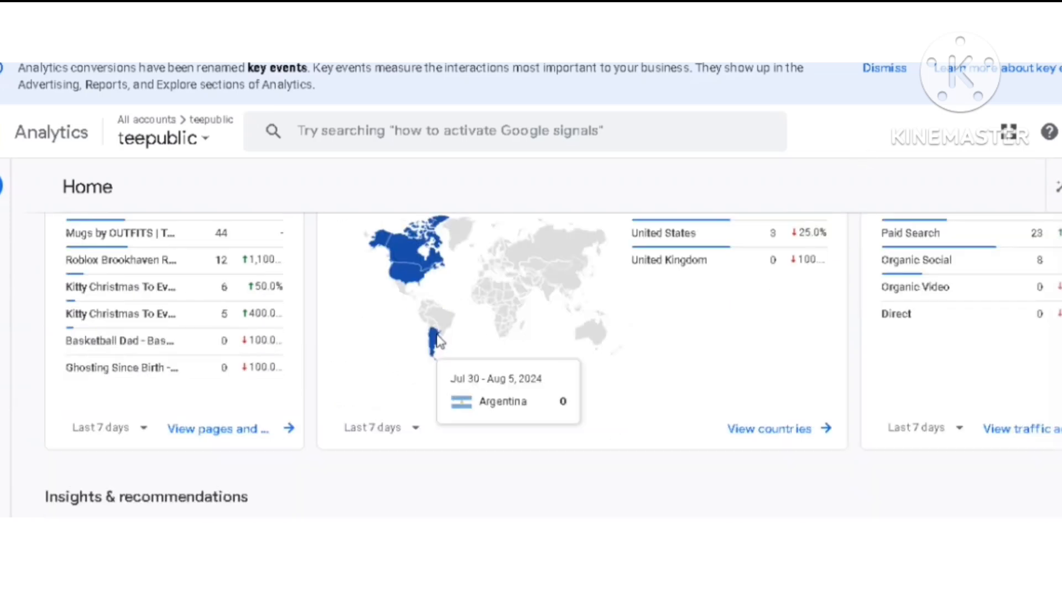
{"action": "scroll", "coordinate": [436, 338], "scroll_direction": "down", "scroll_amount": 2}
{"action": "scroll", "coordinate": [437, 337], "scroll_direction": "up", "scroll_amount": 5}
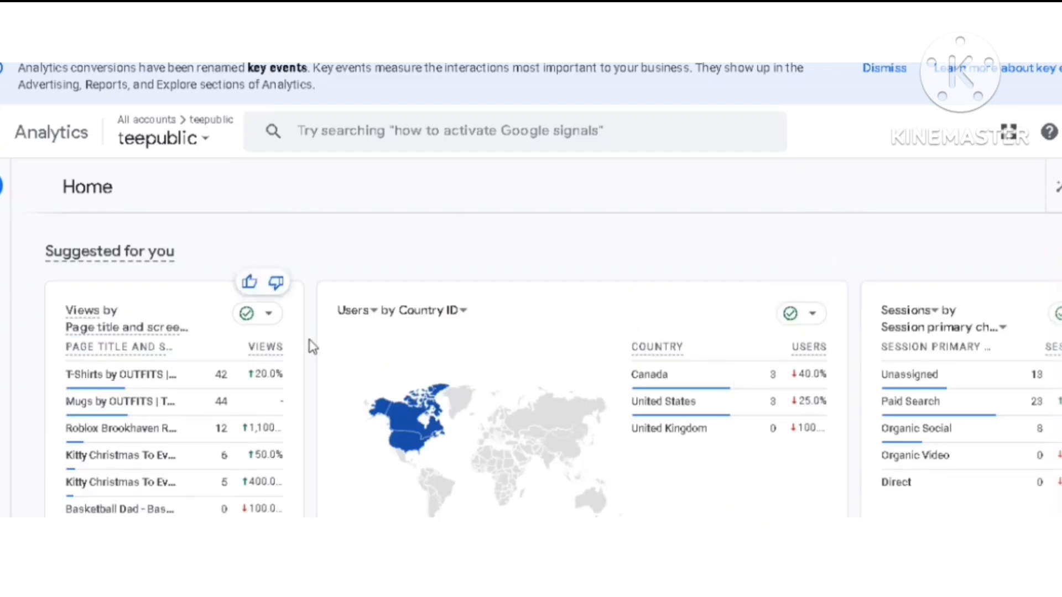
{"action": "scroll", "coordinate": [308, 344], "scroll_direction": "up", "scroll_amount": 3}
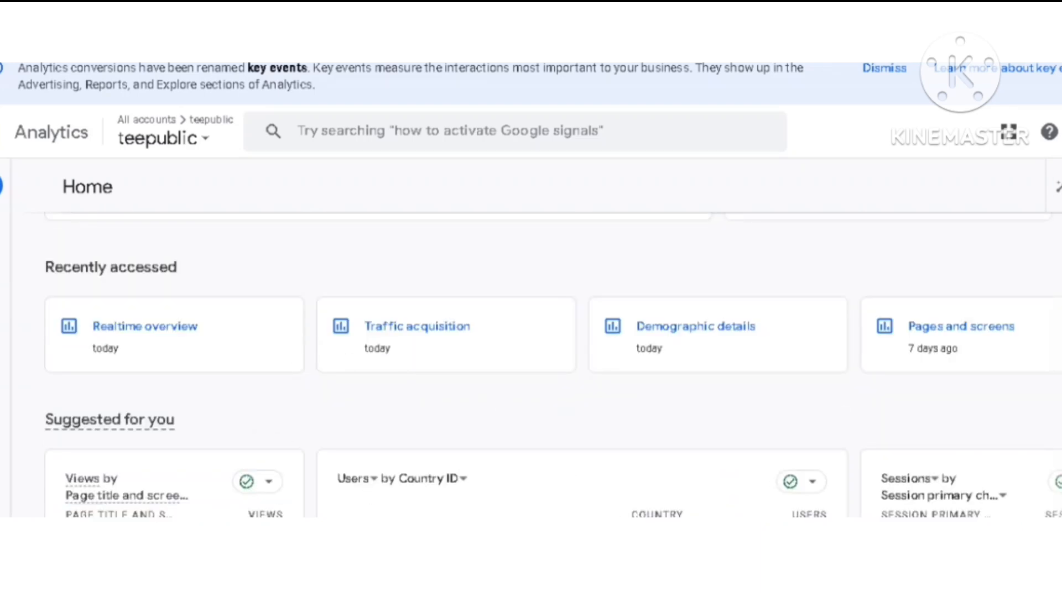
{"action": "scroll", "coordinate": [553, 365], "scroll_direction": "down", "scroll_amount": 9}
{"action": "scroll", "coordinate": [553, 365], "scroll_direction": "up", "scroll_amount": 2}
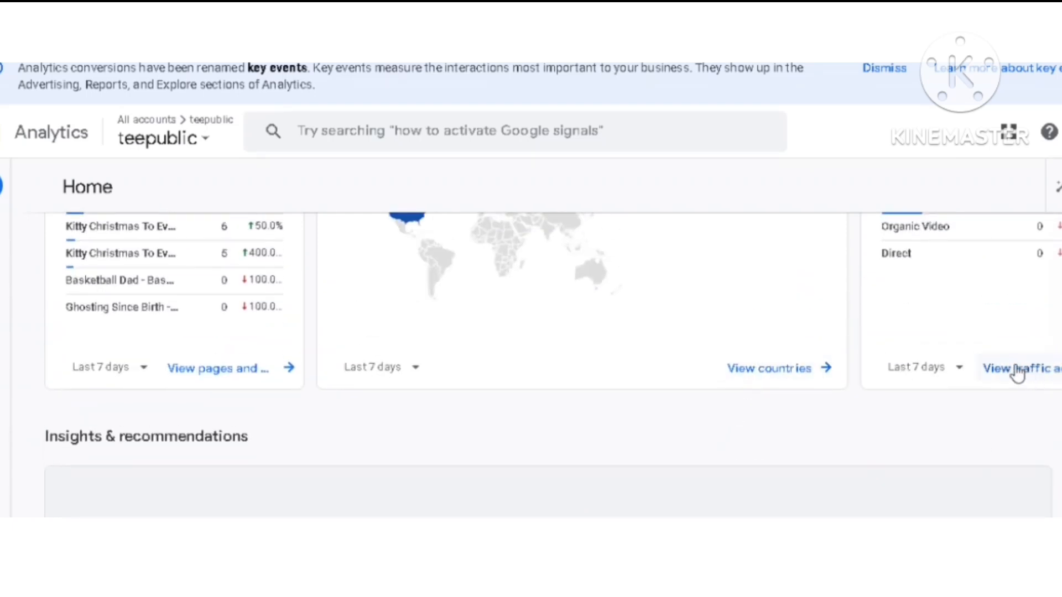
{"action": "left_click", "coordinate": [959, 368]}
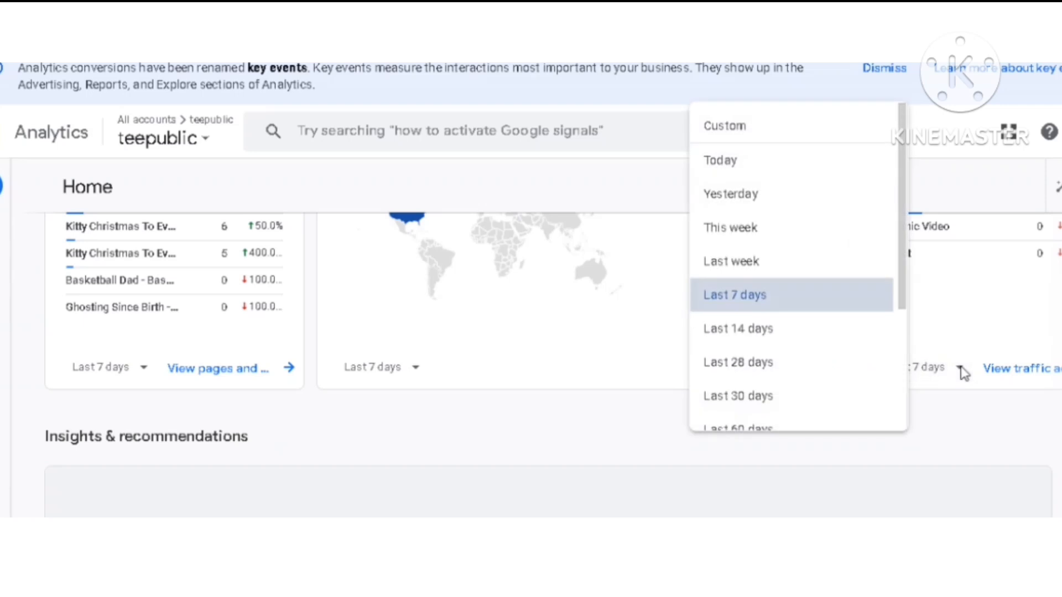
{"action": "left_click", "coordinate": [759, 397]}
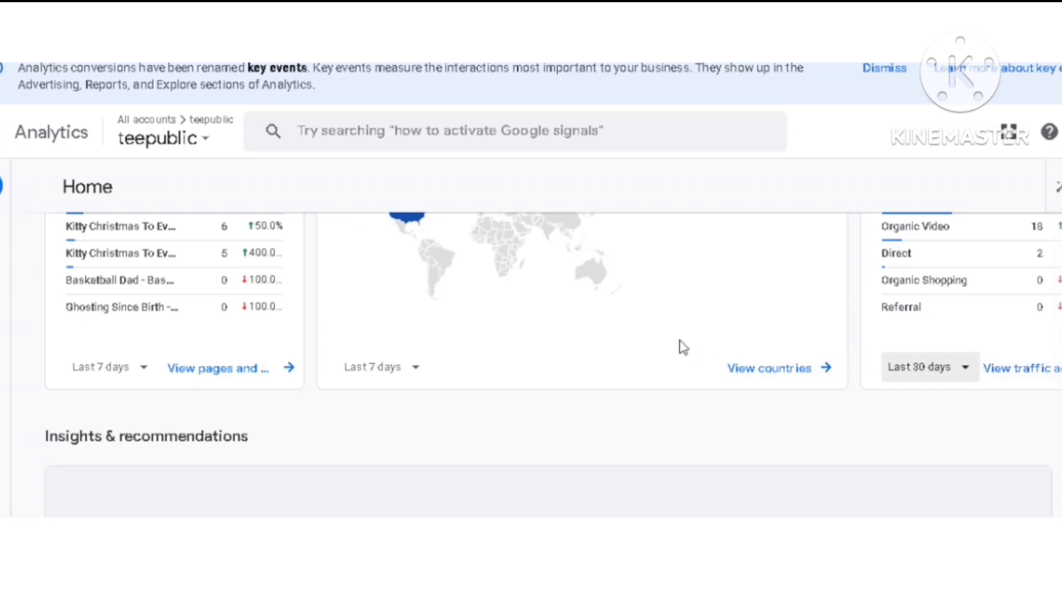
Open the Traffic acquisition report from the sessions card and review its channel group charts and table
{"action": "scroll", "coordinate": [678, 347], "scroll_direction": "up", "scroll_amount": 3}
{"action": "scroll", "coordinate": [678, 347], "scroll_direction": "down", "scroll_amount": 3}
{"action": "left_click", "coordinate": [1021, 371]}
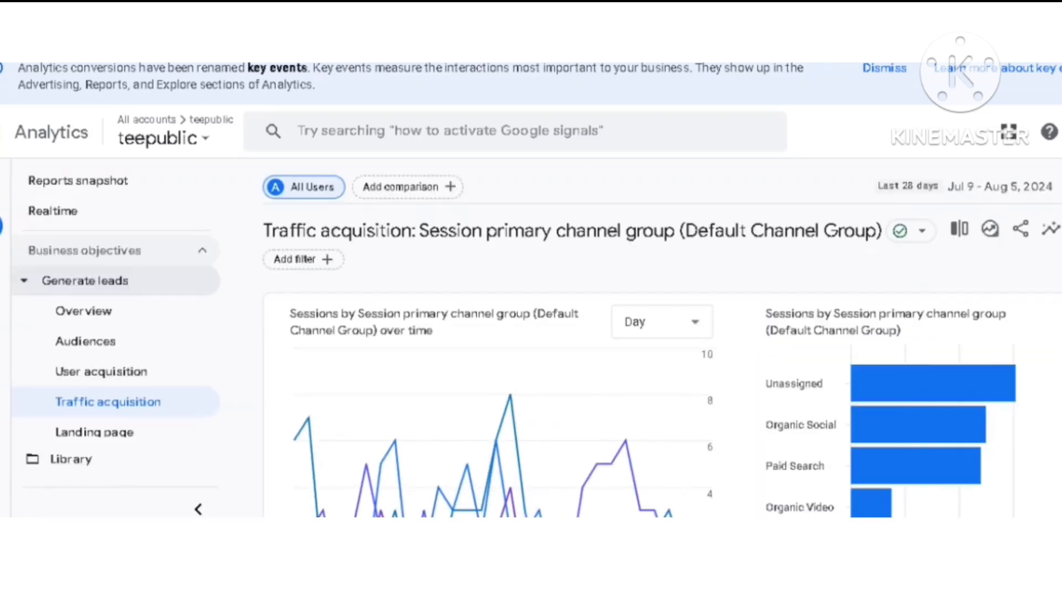
{"action": "scroll", "coordinate": [663, 393], "scroll_direction": "down", "scroll_amount": 1}
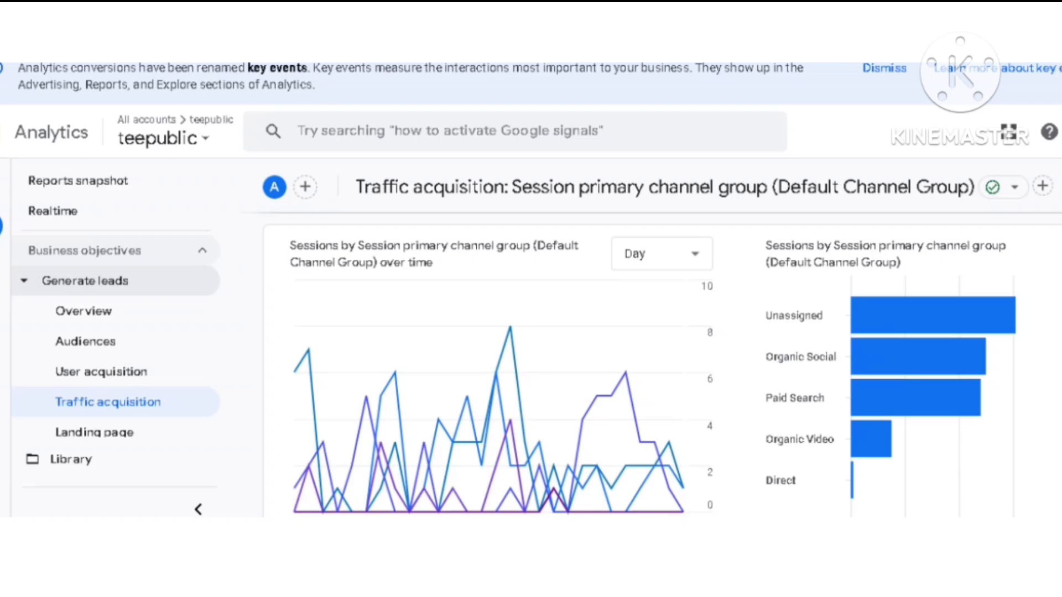
{"action": "scroll", "coordinate": [664, 365], "scroll_direction": "down", "scroll_amount": 2}
{"action": "scroll", "coordinate": [664, 365], "scroll_direction": "up", "scroll_amount": 1}
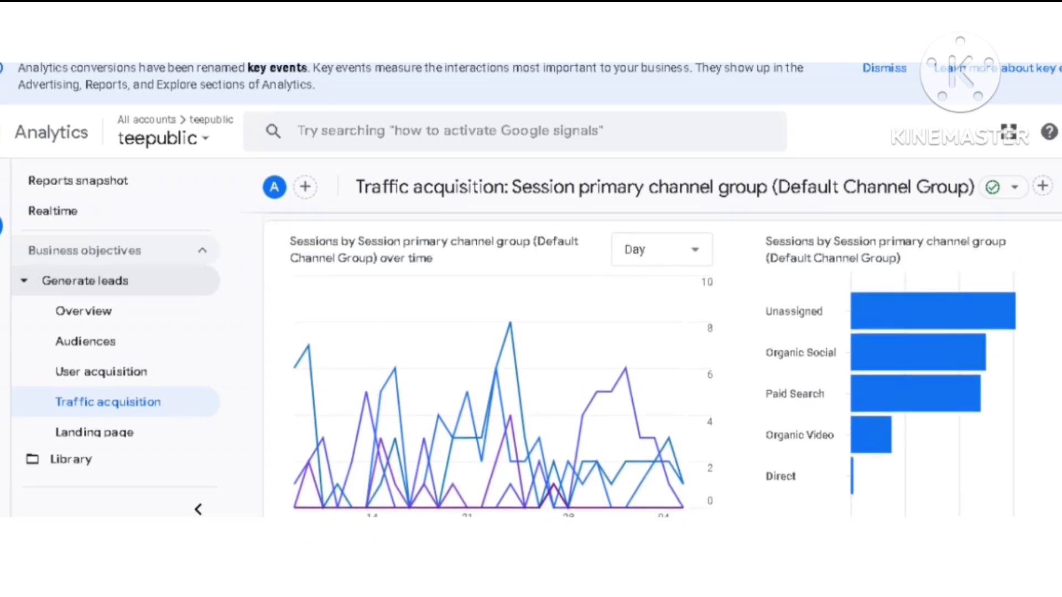
{"action": "scroll", "coordinate": [664, 365], "scroll_direction": "down", "scroll_amount": 3}
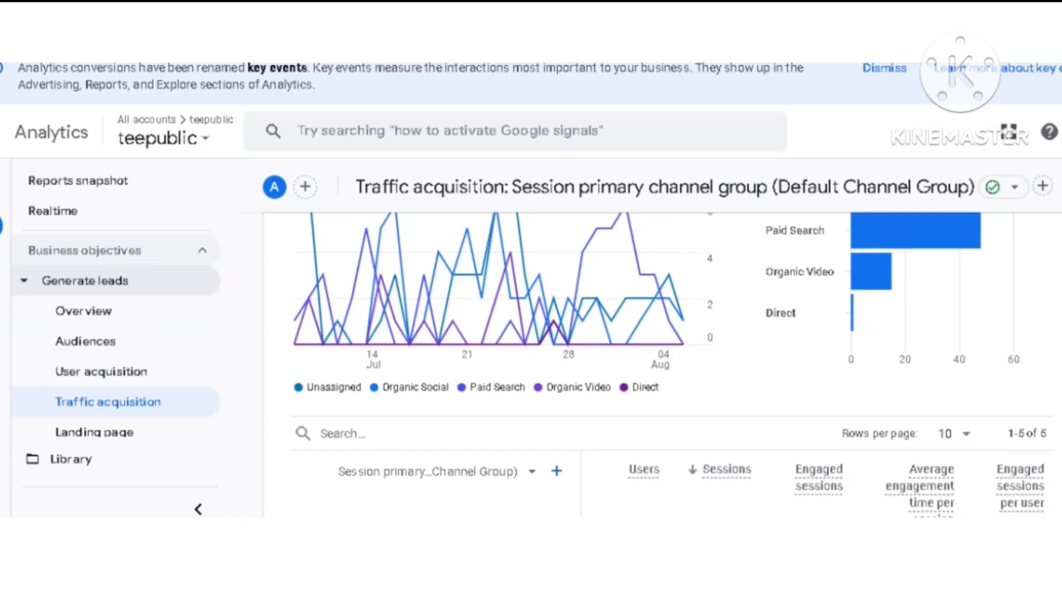
Examine the Traffic acquisition table's users, sessions, engaged sessions, average engagement time and engaged sessions per user for each channel group
{"action": "scroll", "coordinate": [664, 365], "scroll_direction": "down", "scroll_amount": 2}
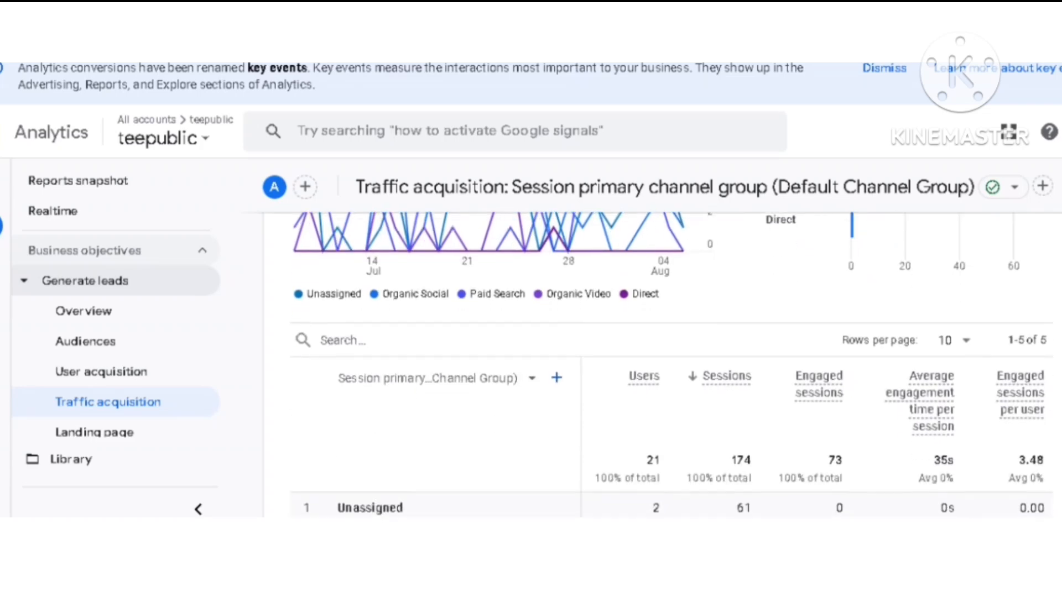
{"action": "scroll", "coordinate": [663, 365], "scroll_direction": "down", "scroll_amount": 1}
{"action": "scroll", "coordinate": [663, 365], "scroll_direction": "down", "scroll_amount": 3}
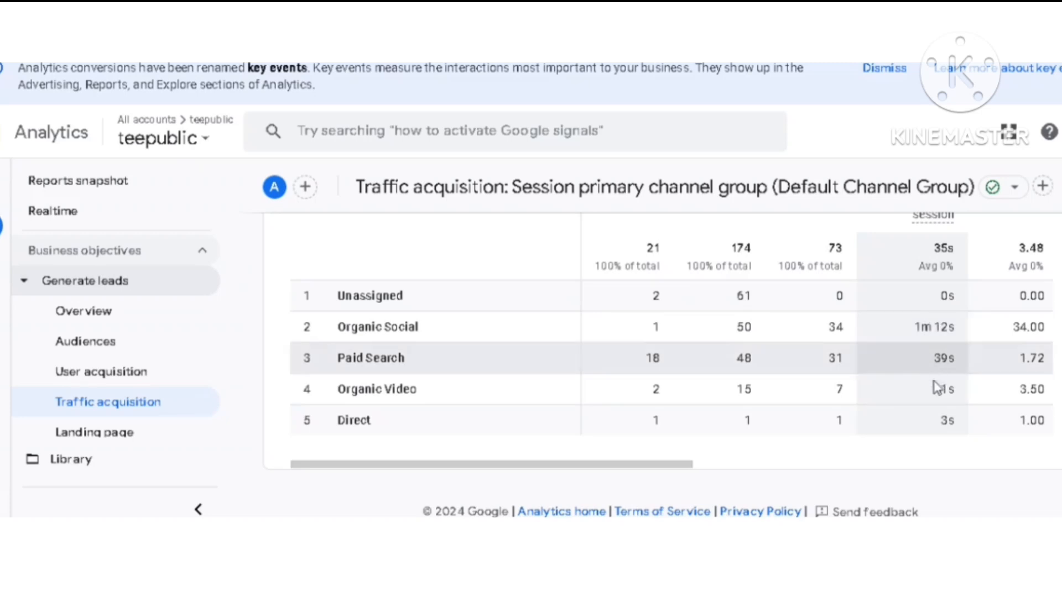
{"action": "scroll", "coordinate": [577, 420], "scroll_direction": "up", "scroll_amount": 2}
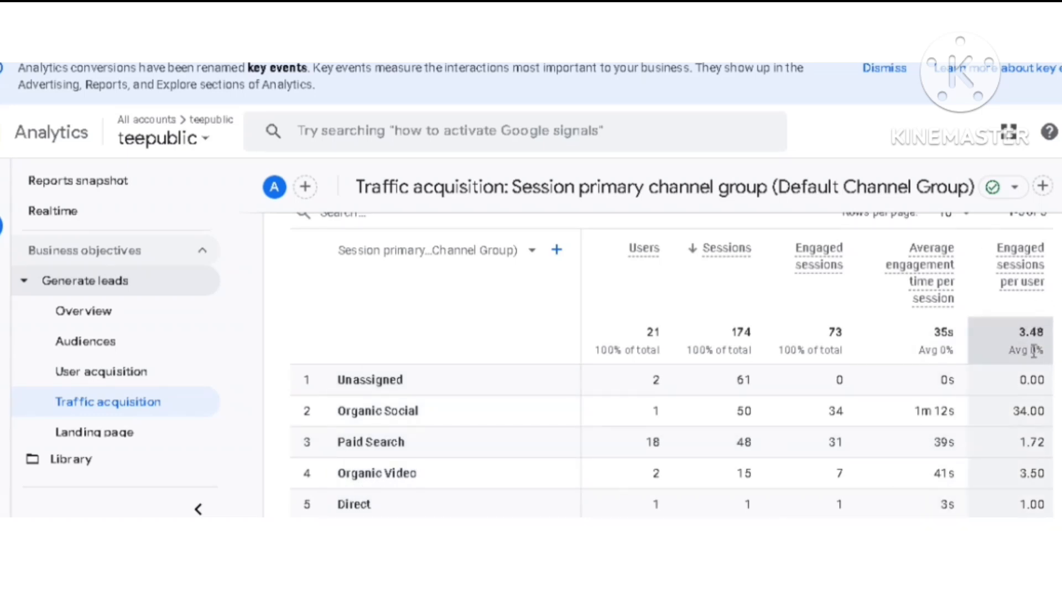
{"action": "scroll", "coordinate": [1034, 351], "scroll_direction": "down", "scroll_amount": 2}
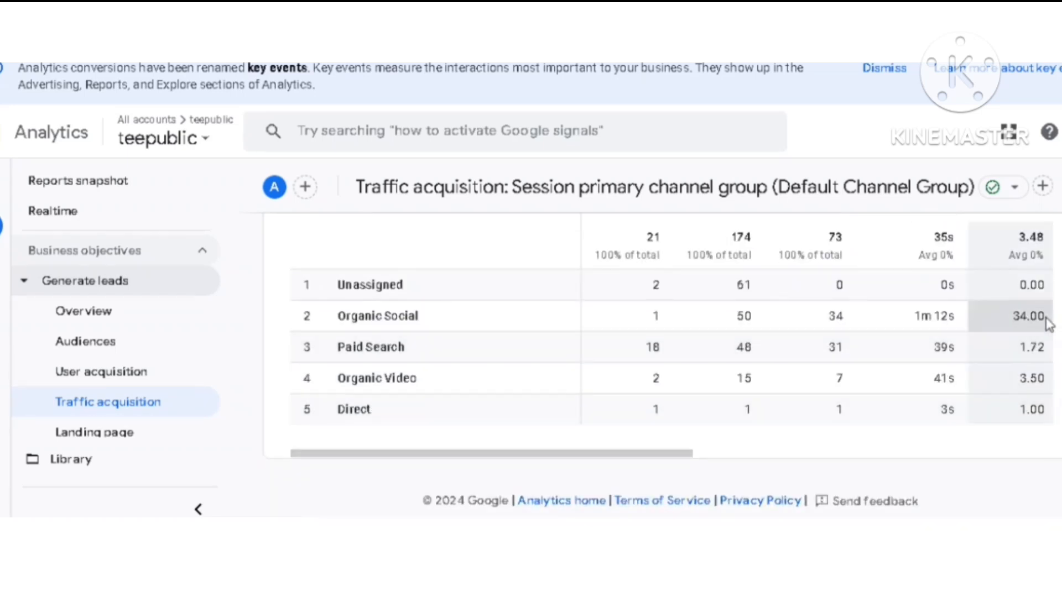
{"action": "scroll", "coordinate": [522, 337], "scroll_direction": "up", "scroll_amount": 8}
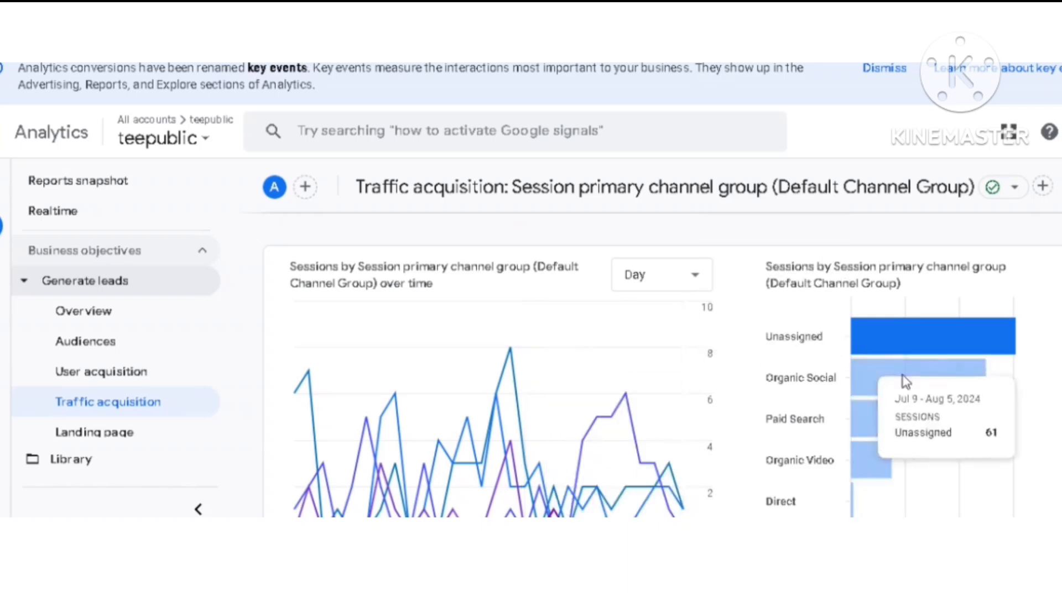
{"action": "scroll", "coordinate": [479, 361], "scroll_direction": "up", "scroll_amount": 2}
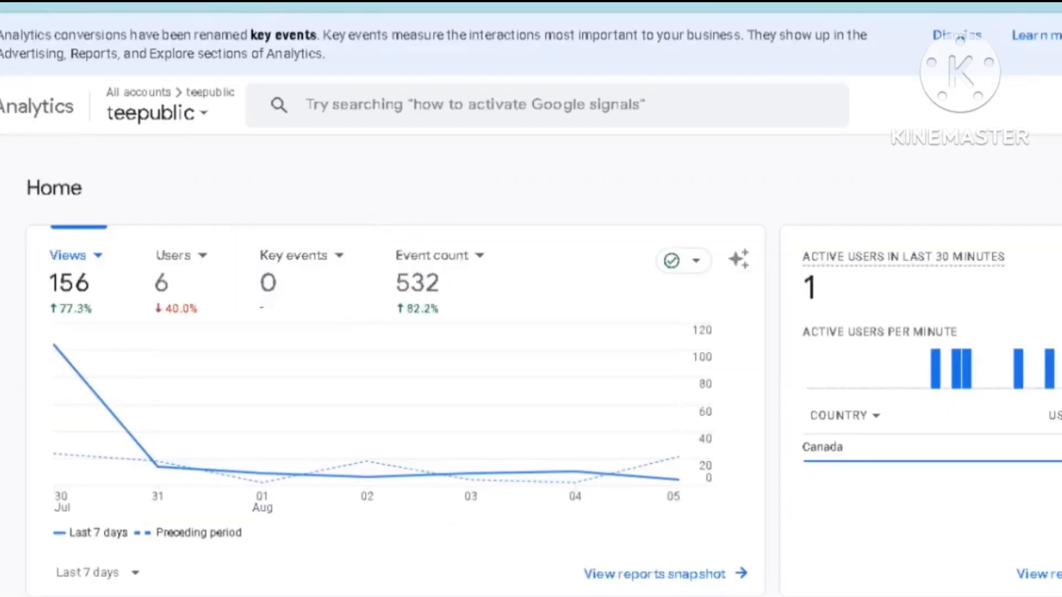
Set the date range of the users by country card on the Analytics home page to Last 30 days
{"action": "scroll", "coordinate": [530, 387], "scroll_direction": "down", "scroll_amount": 8}
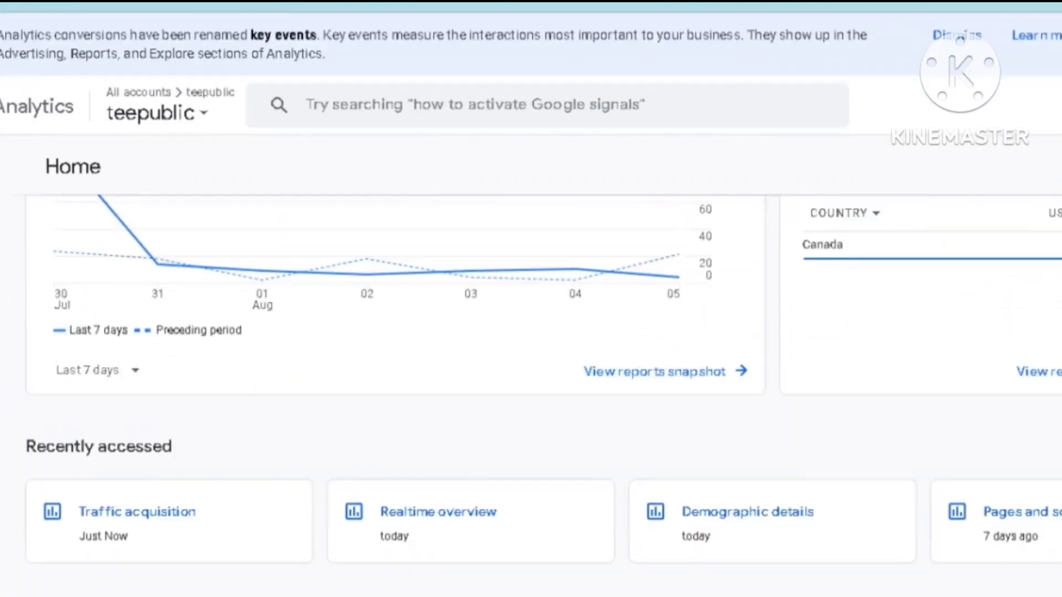
{"action": "scroll", "coordinate": [531, 387], "scroll_direction": "down", "scroll_amount": 7}
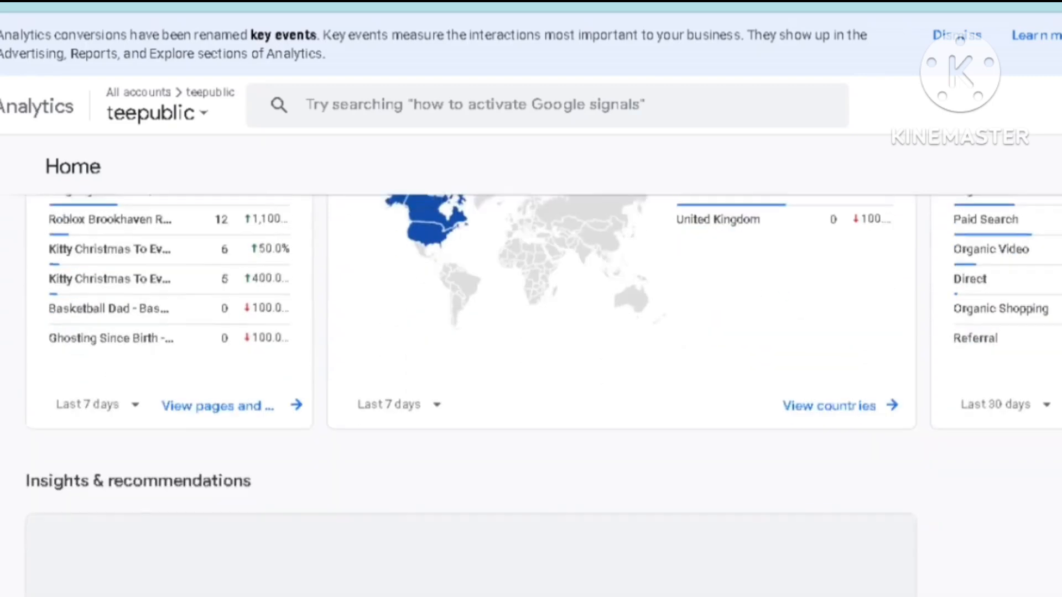
{"action": "left_click", "coordinate": [440, 394]}
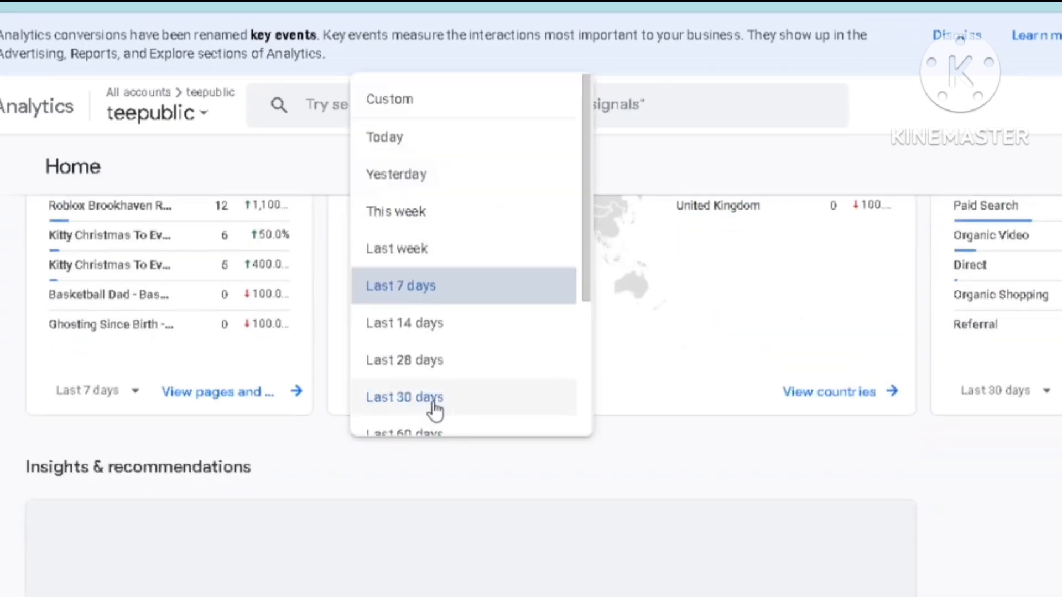
{"action": "left_click", "coordinate": [435, 411]}
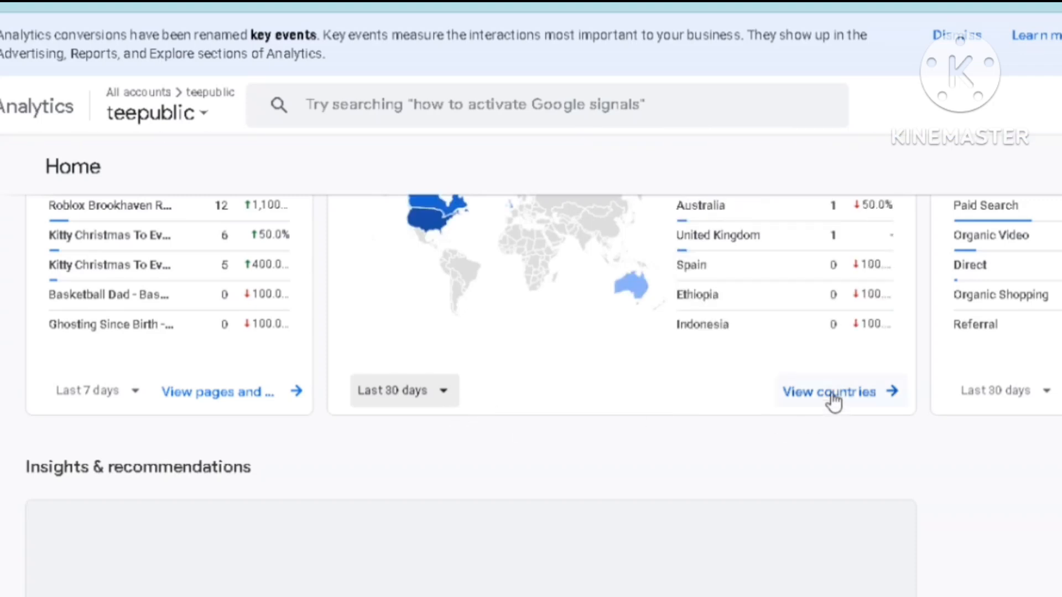
Examine the home page's overview chart, views by page title card and users by country card for the teepublic property
{"action": "scroll", "coordinate": [531, 387], "scroll_direction": "up", "scroll_amount": 10}
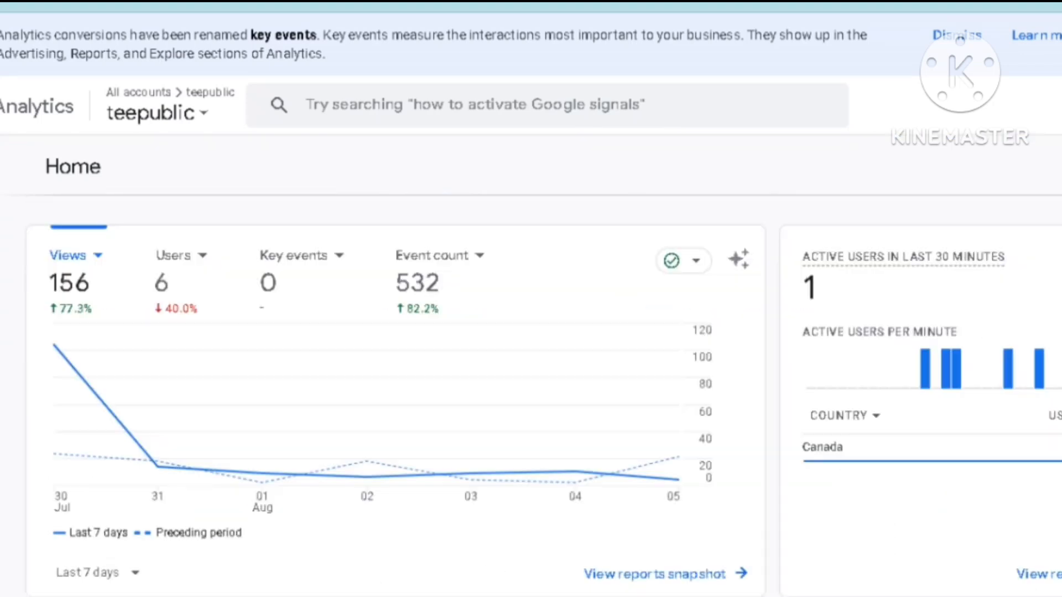
{"action": "scroll", "coordinate": [530, 387], "scroll_direction": "down", "scroll_amount": 5}
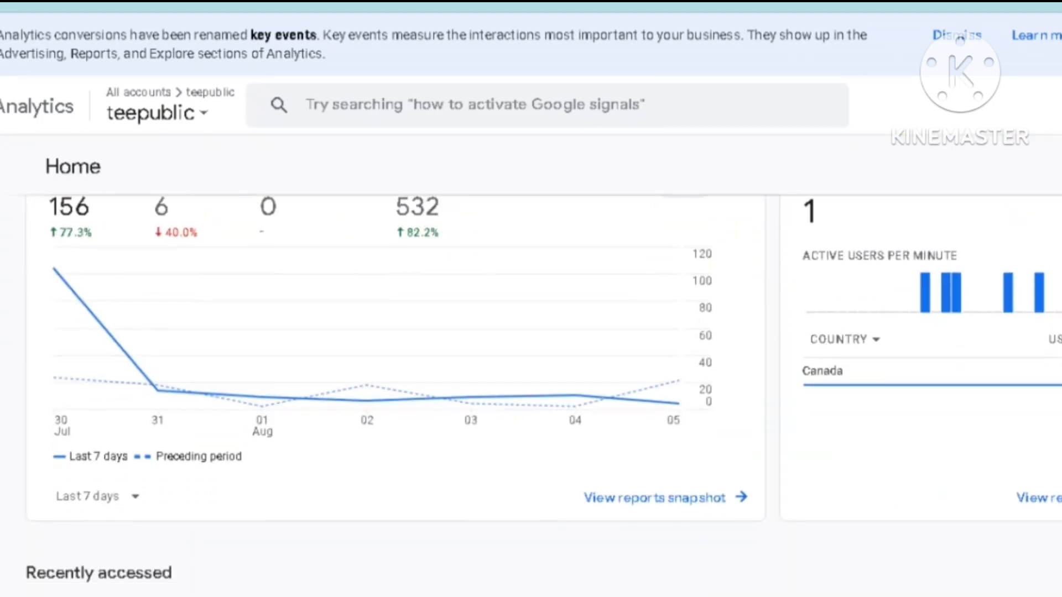
{"action": "scroll", "coordinate": [530, 387], "scroll_direction": "down", "scroll_amount": 6}
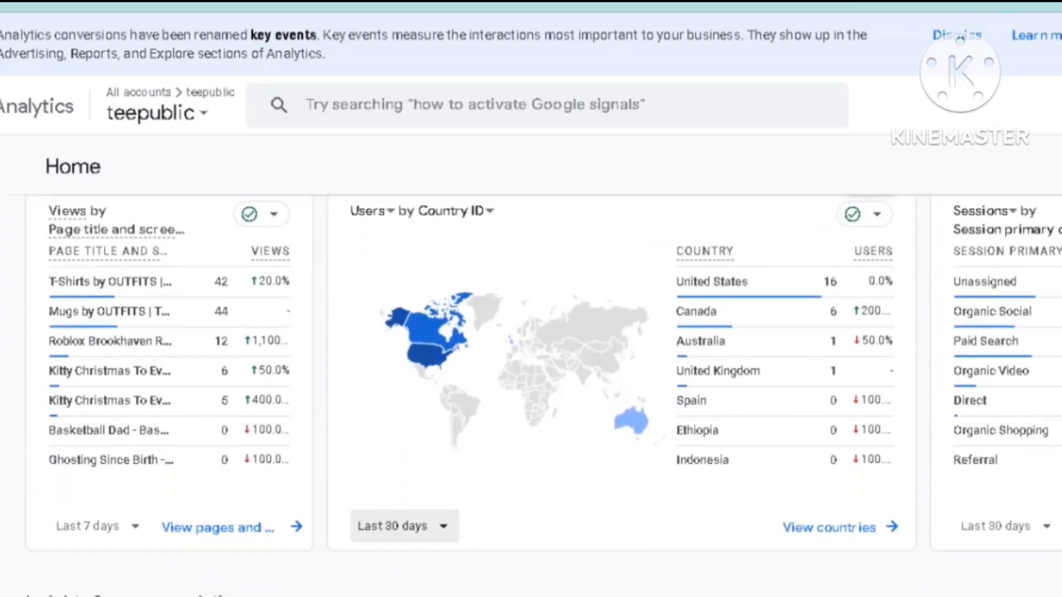
{"action": "scroll", "coordinate": [543, 377], "scroll_direction": "up", "scroll_amount": 1}
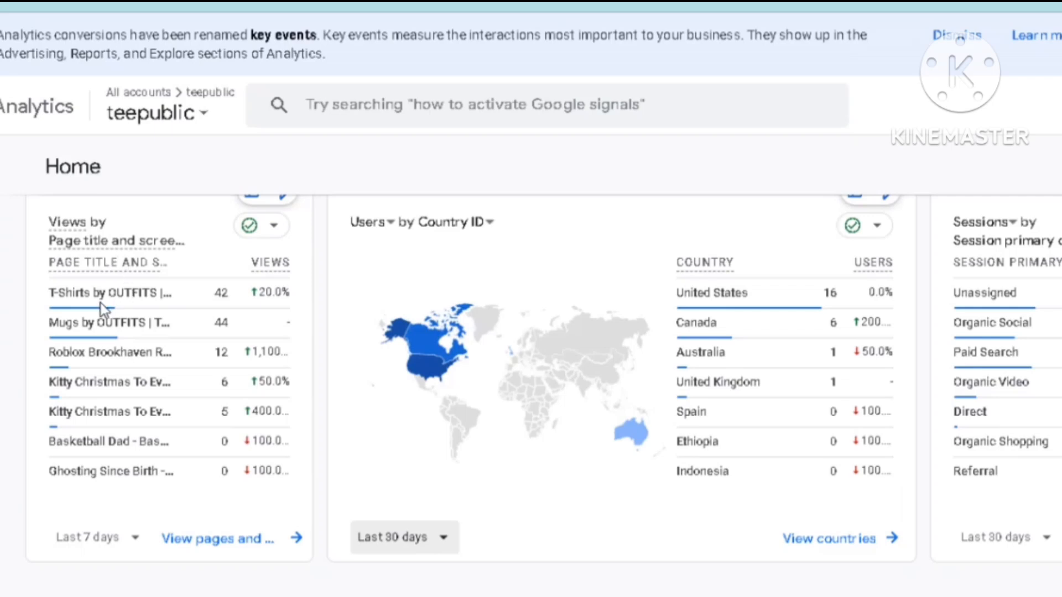
{"action": "left_click_drag", "start_coordinate": [48, 259], "coordinate": [182, 304]}
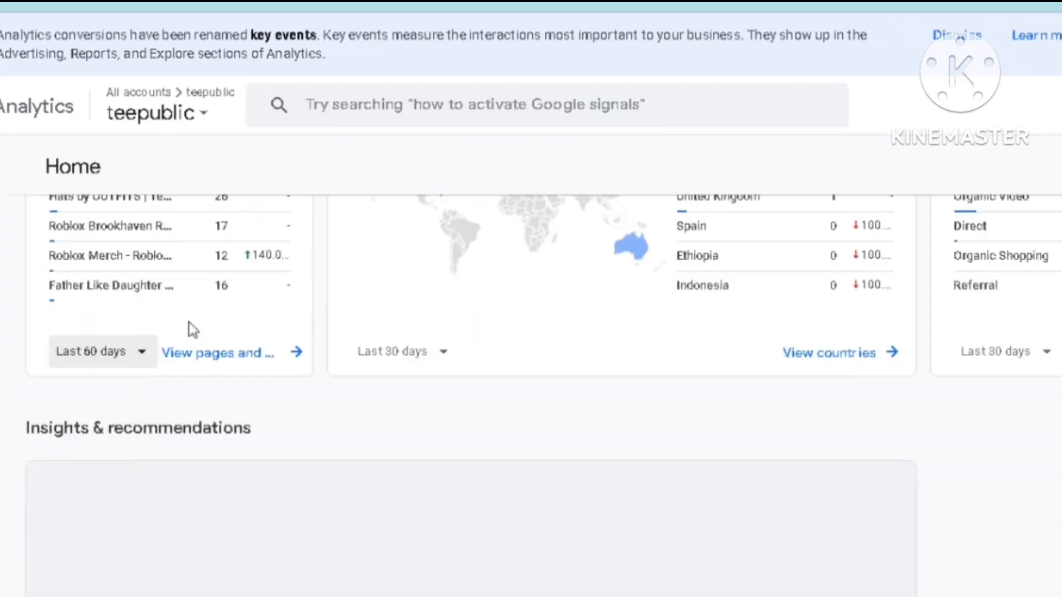
{"action": "scroll", "coordinate": [190, 327], "scroll_direction": "up", "scroll_amount": 3}
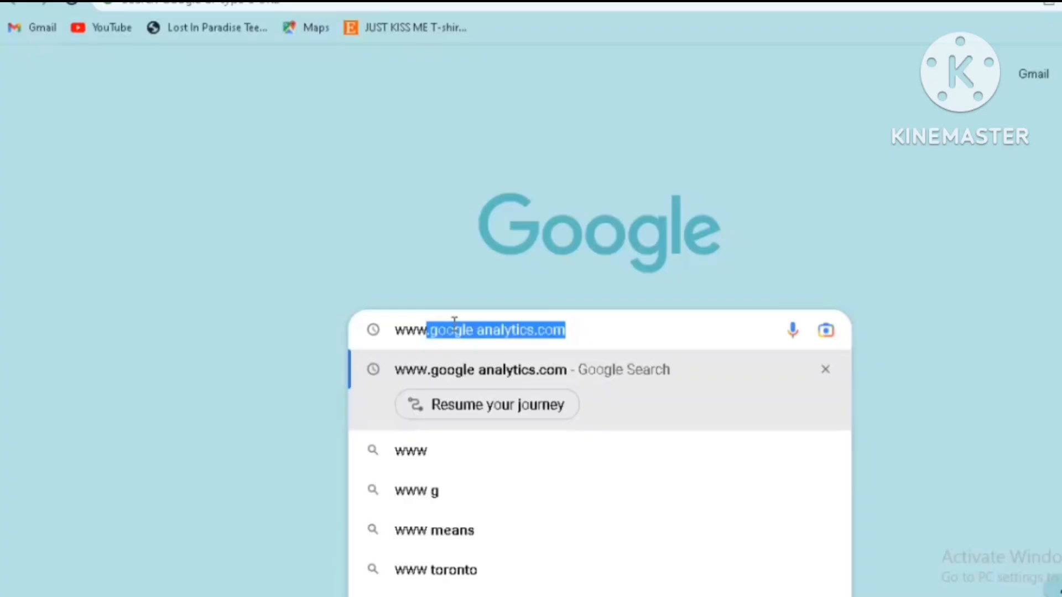
{"action": "type", "text": ".goo"}
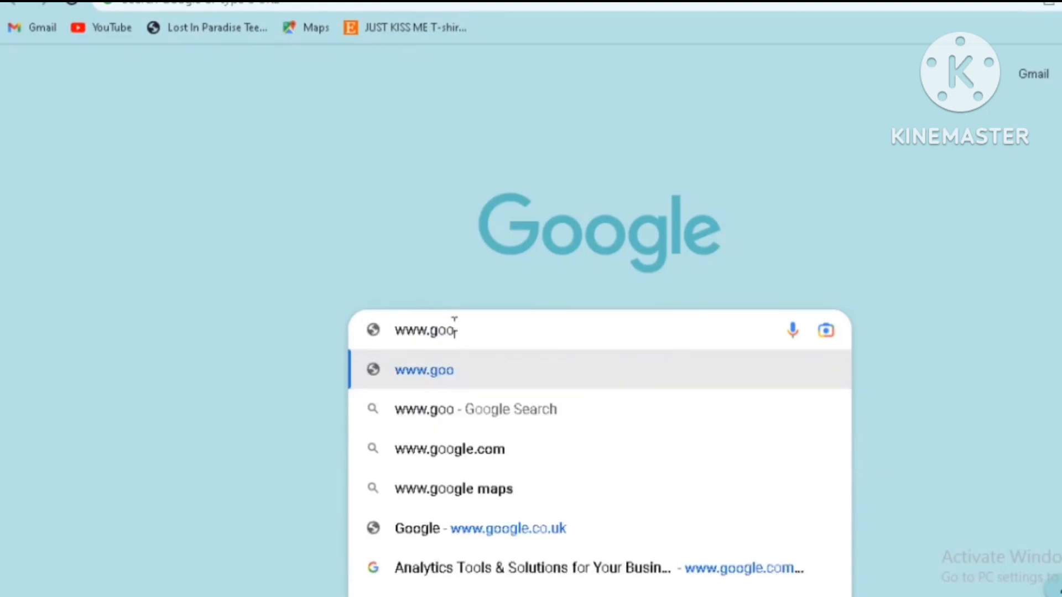
{"action": "type", "text": "glea"}
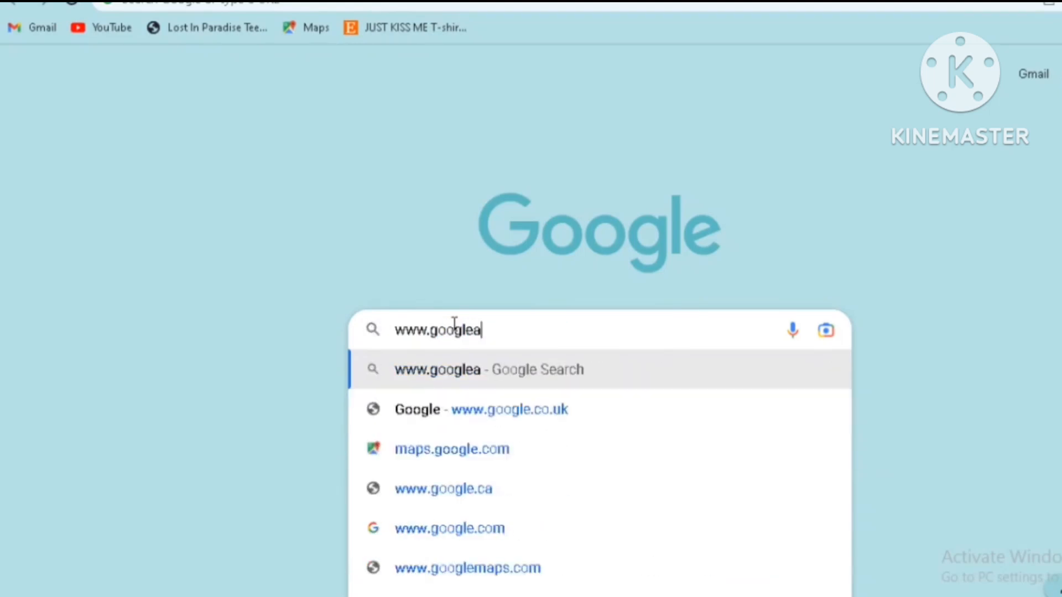
{"action": "type", "text": "nalyti"}
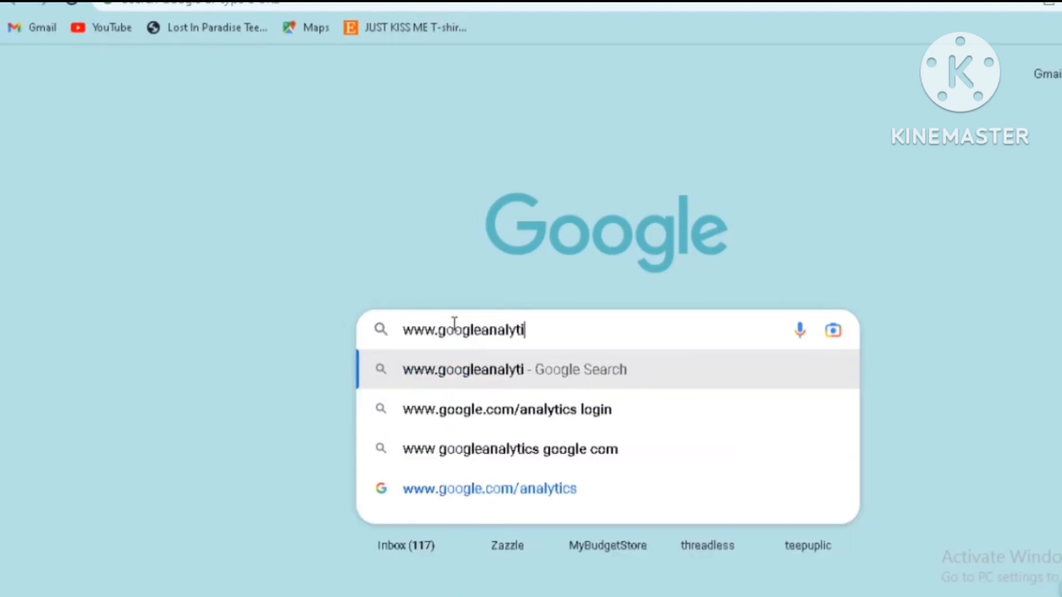
{"action": "type", "text": "cs.com"}
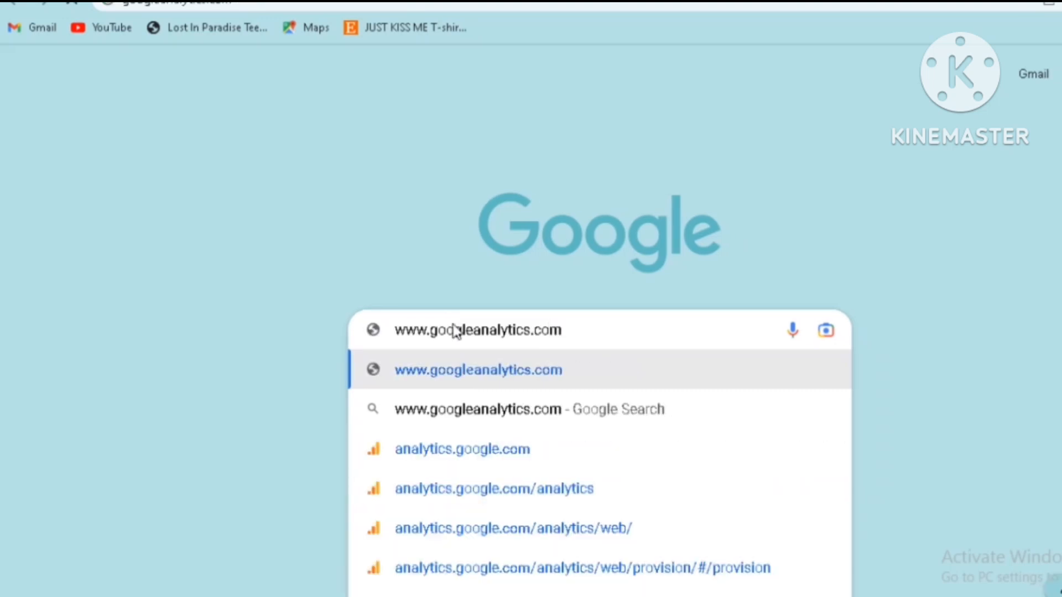
{"action": "key", "text": "Return"}
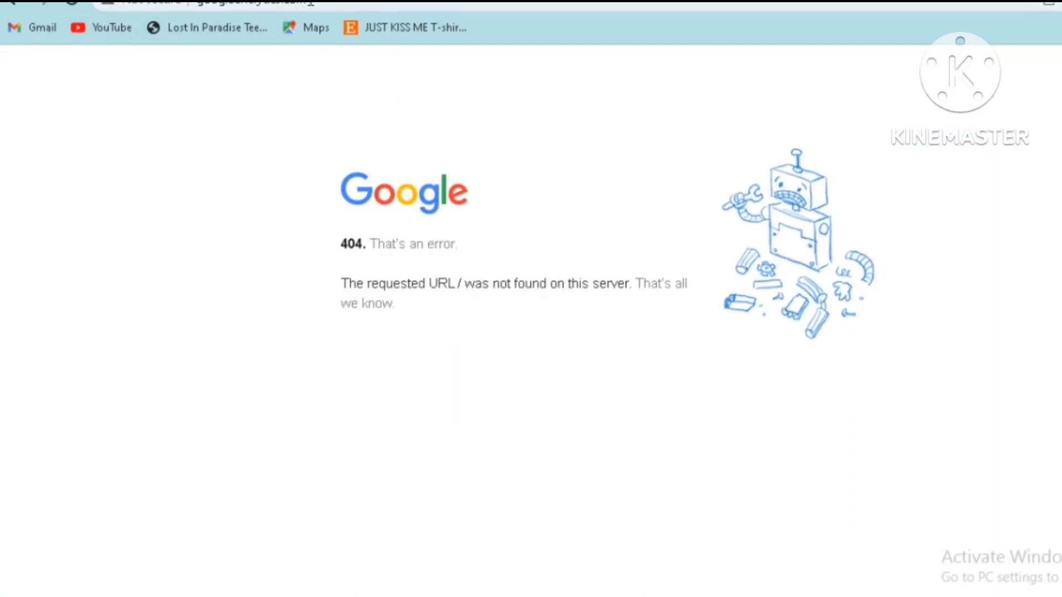
{"action": "left_click", "coordinate": [312, 3]}
{"action": "key", "text": "Return"}
{"action": "left_click", "coordinate": [17, 4]}
{"action": "left_click", "coordinate": [464, 347]}
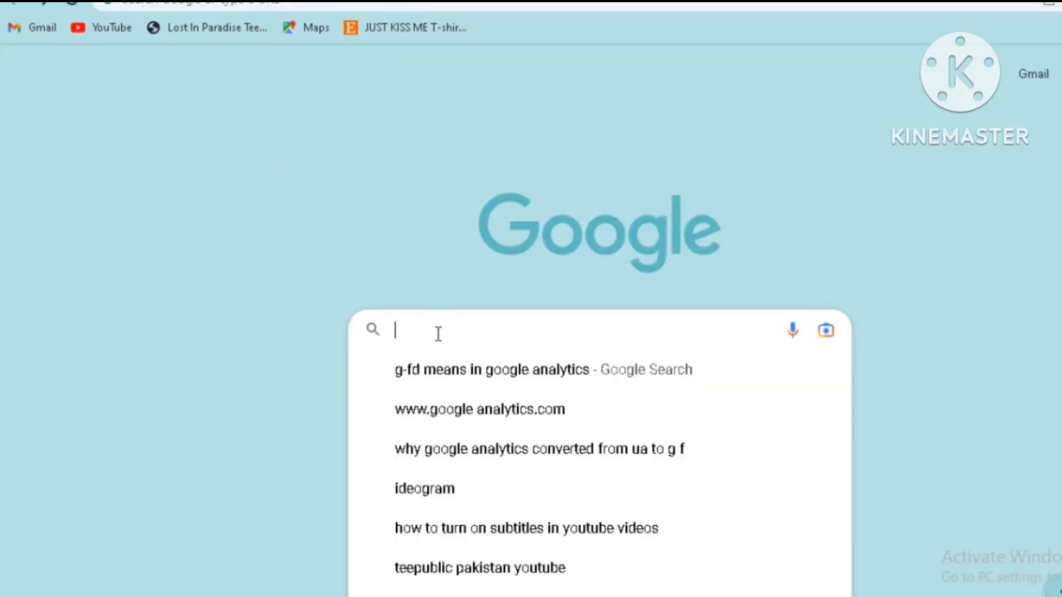
{"action": "left_click", "coordinate": [475, 420]}
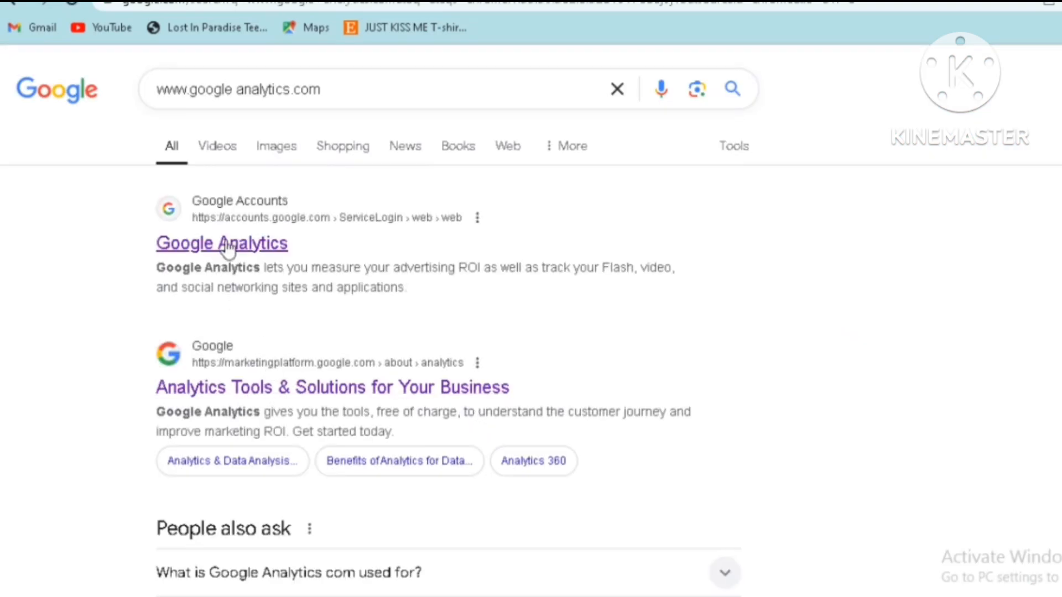
{"action": "left_click", "coordinate": [229, 251]}
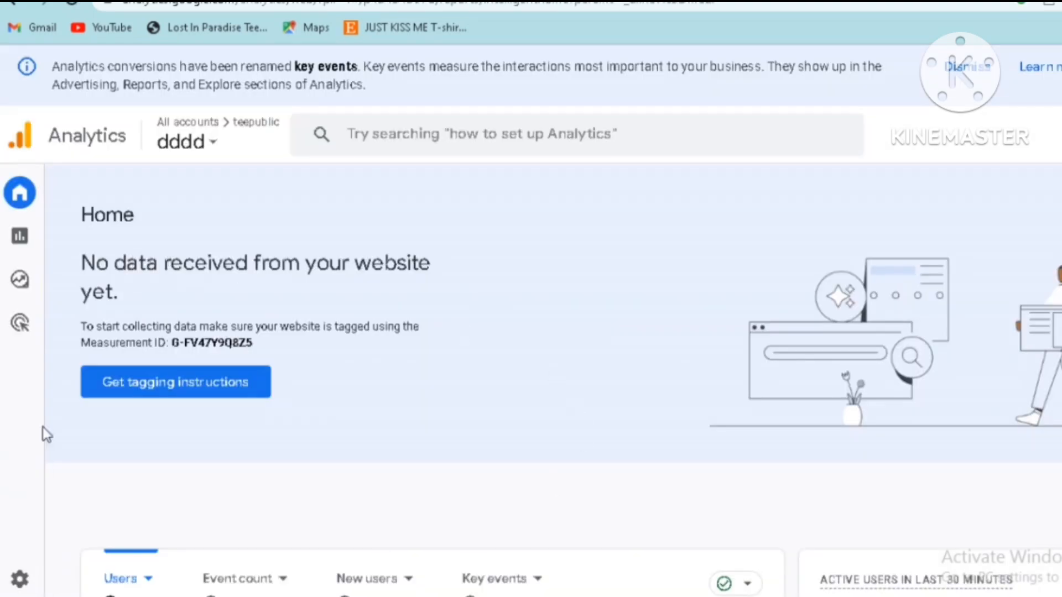
Start creating a new property in the teepublic account from the Admin settings
{"action": "mouse_move", "coordinate": [7, 387]}
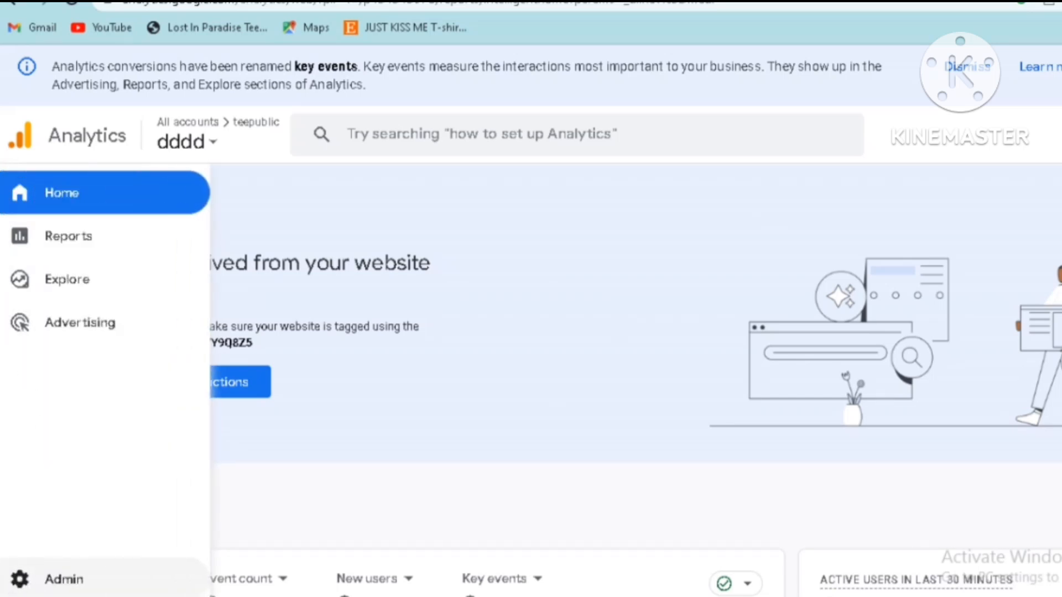
{"action": "left_click", "coordinate": [62, 582]}
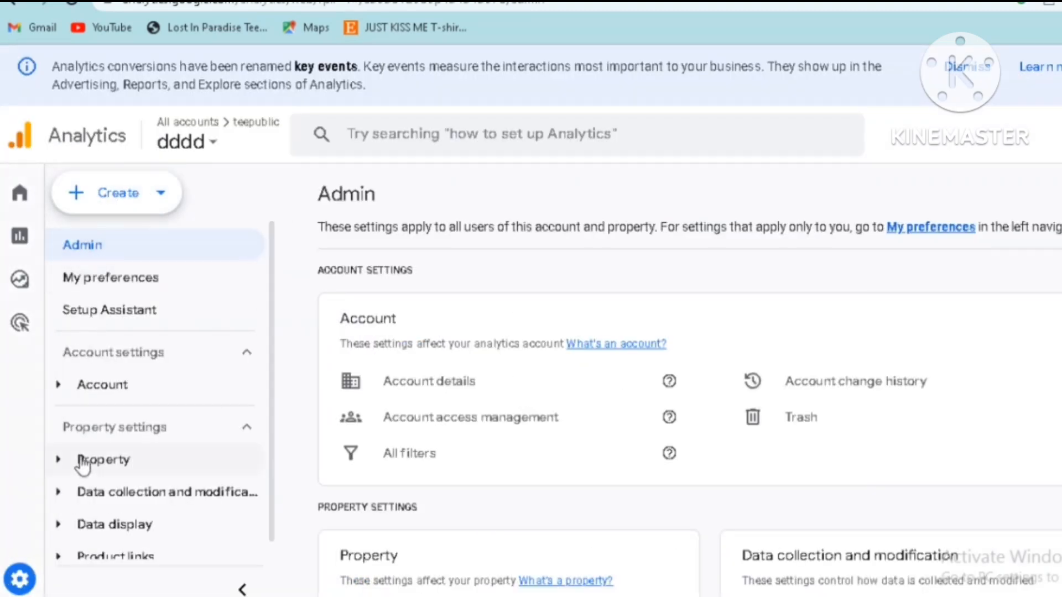
{"action": "left_click", "coordinate": [148, 195]}
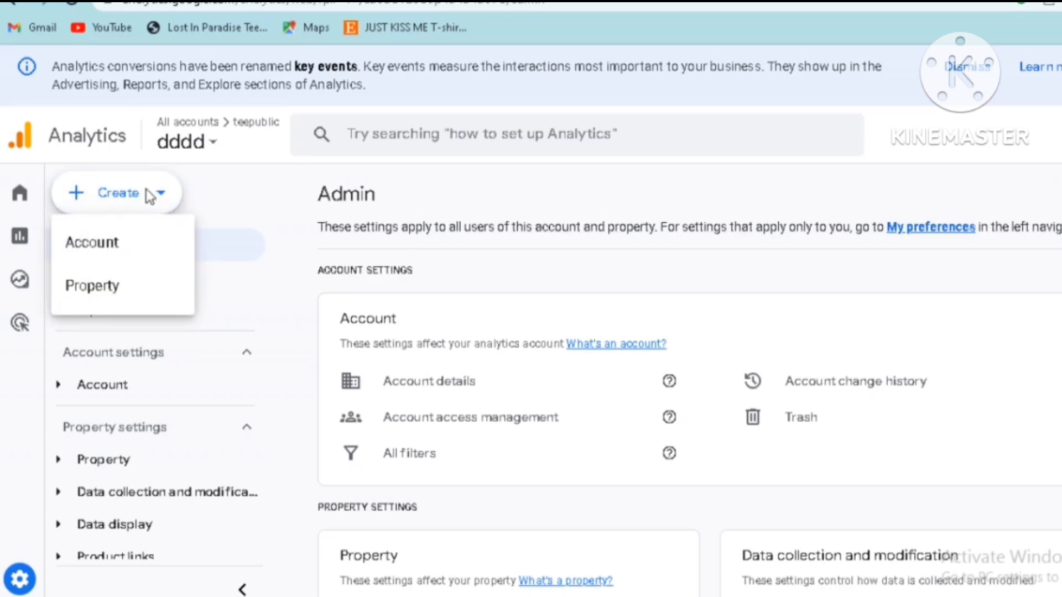
{"action": "left_click", "coordinate": [94, 293]}
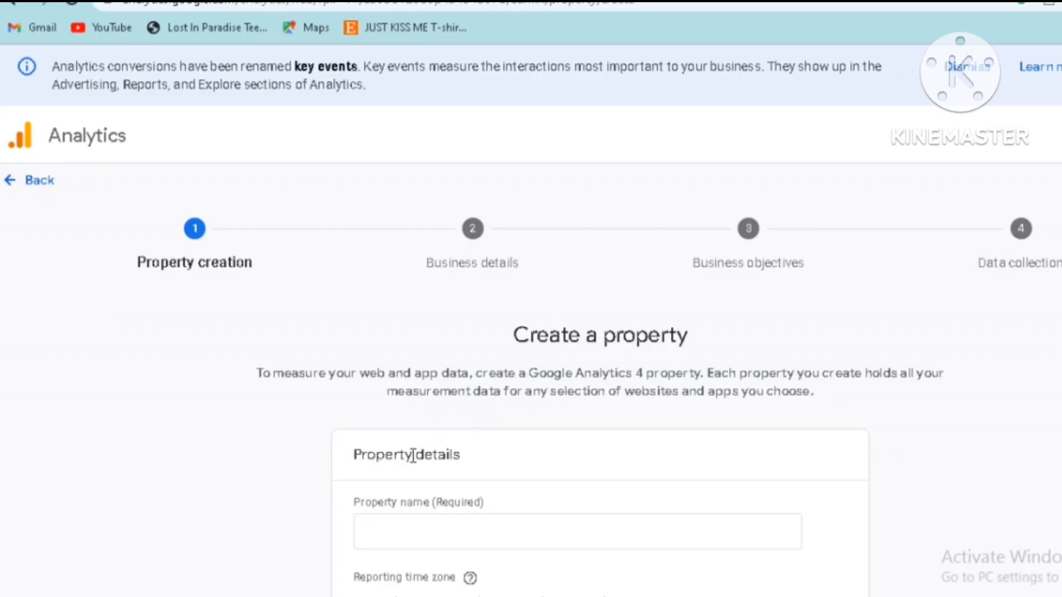
Name the new property Threadless and continue to its business details
{"action": "scroll", "coordinate": [512, 454], "scroll_direction": "down", "scroll_amount": 4}
{"action": "left_click", "coordinate": [471, 308]}
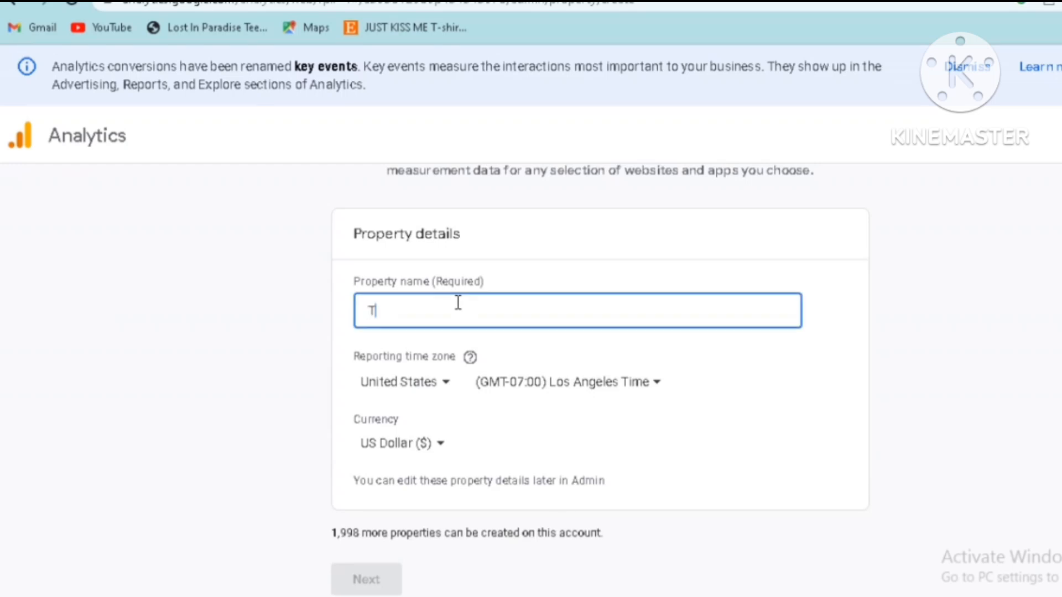
{"action": "type", "text": "Threadless"}
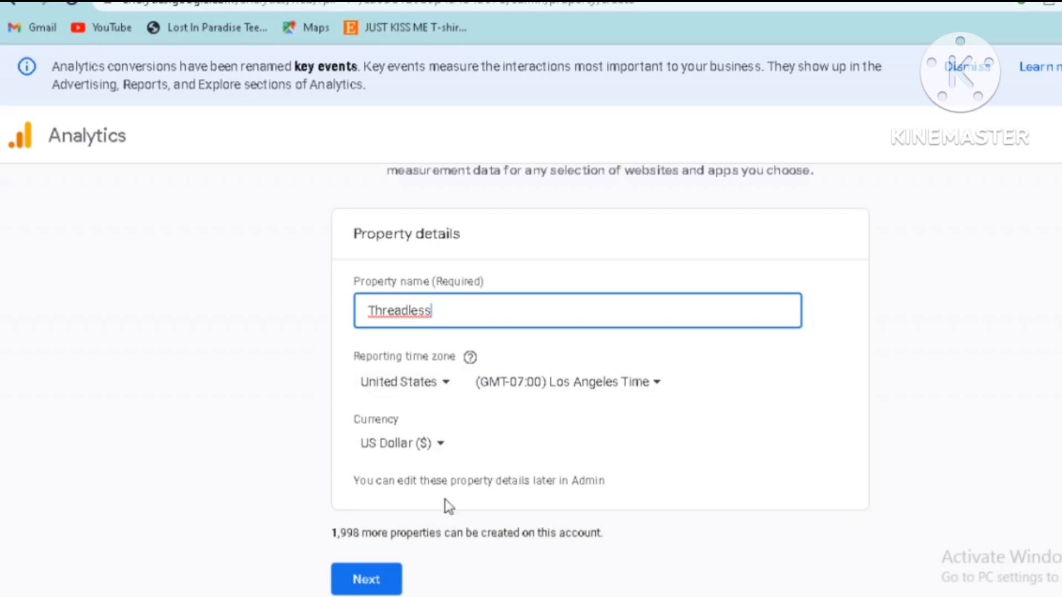
{"action": "left_click", "coordinate": [363, 578]}
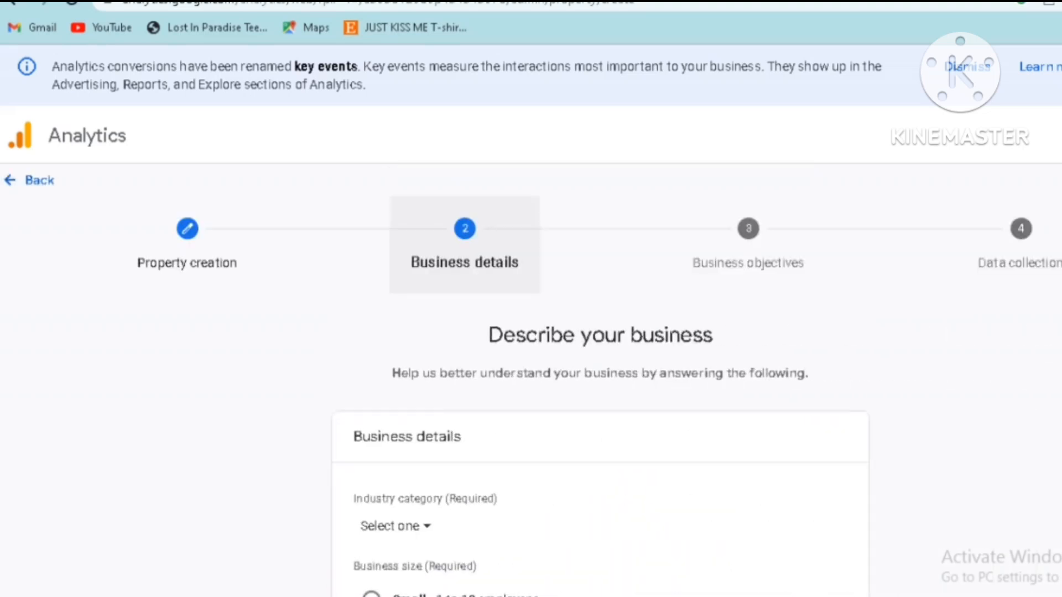
Set the industry category to Shopping and the business size to Small - 1 to 10 employees, and continue to the business objectives
{"action": "scroll", "coordinate": [599, 387], "scroll_direction": "down", "scroll_amount": 4}
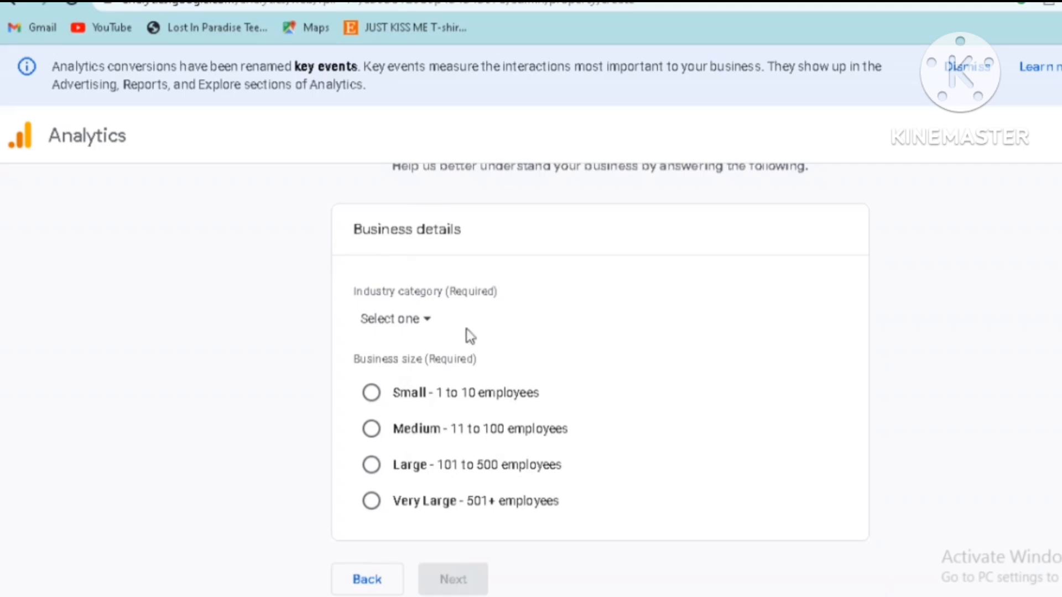
{"action": "left_click", "coordinate": [430, 325]}
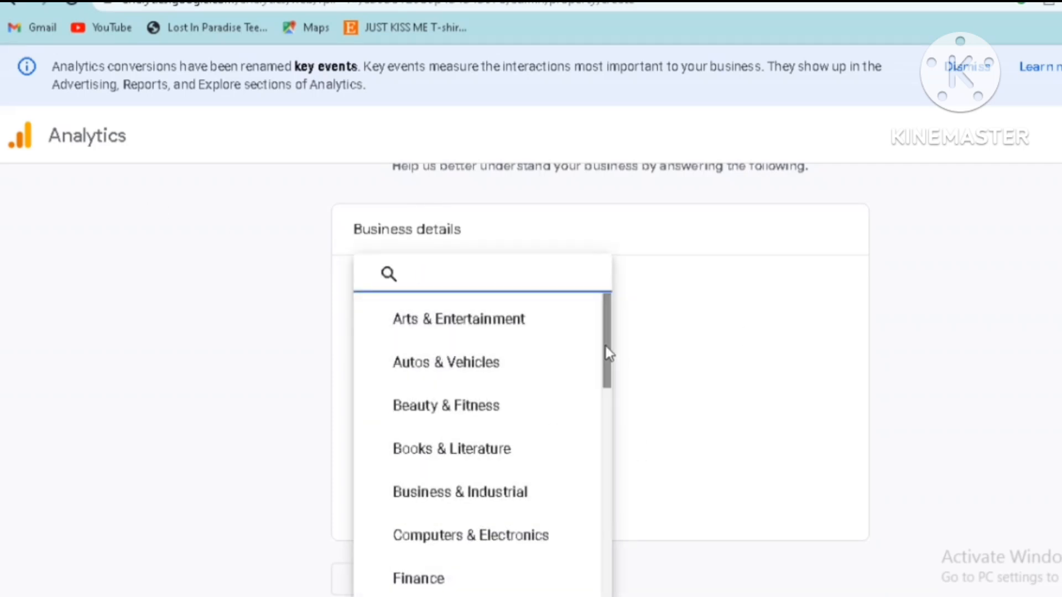
{"action": "scroll", "coordinate": [615, 402], "scroll_direction": "down", "scroll_amount": 2}
{"action": "left_click_drag", "start_coordinate": [615, 402], "coordinate": [644, 592]}
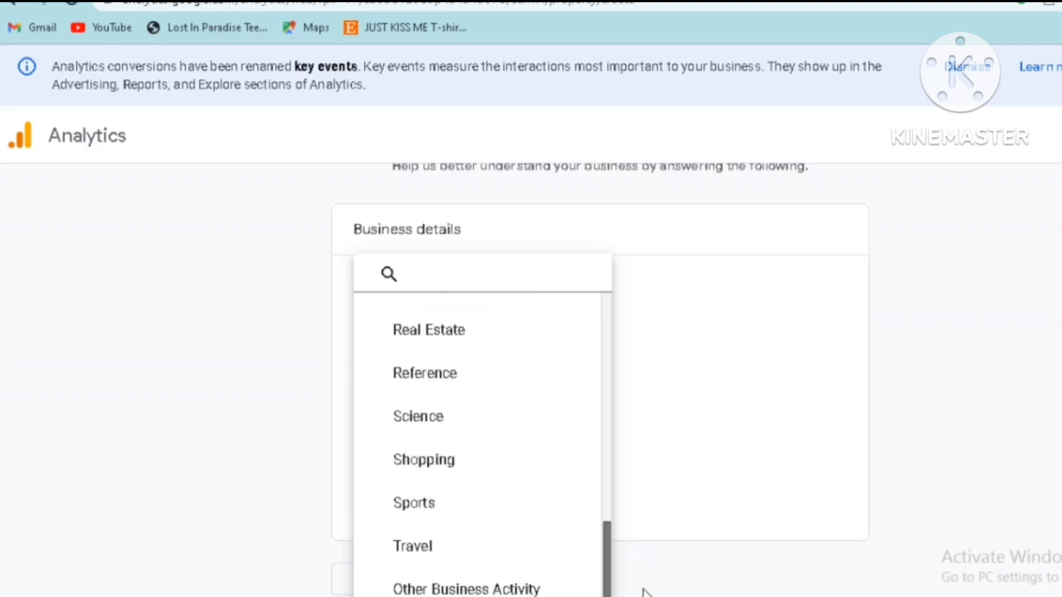
{"action": "left_click", "coordinate": [446, 461]}
{"action": "left_click", "coordinate": [369, 392]}
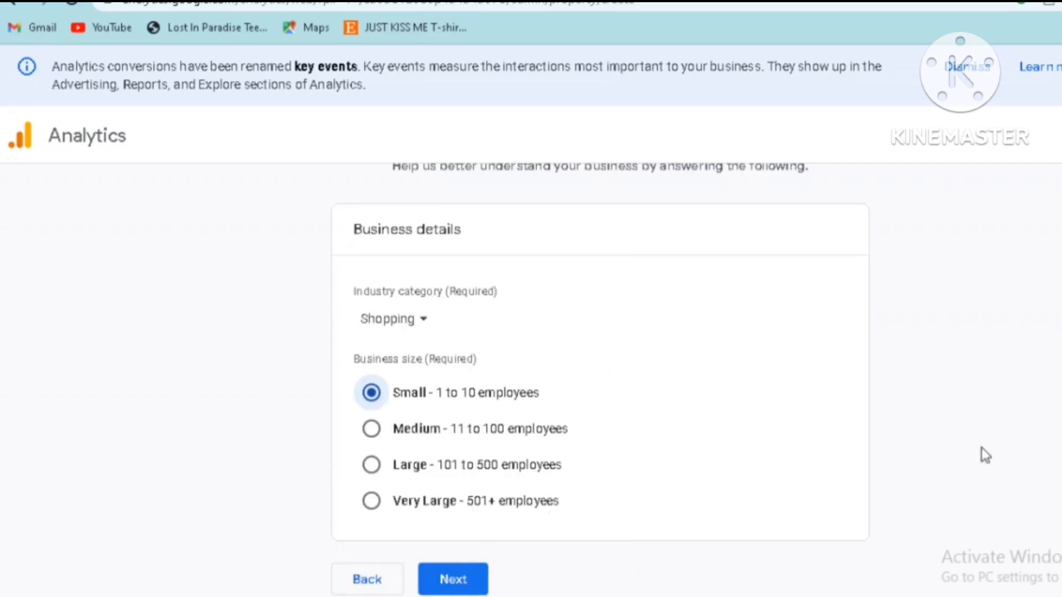
{"action": "left_click", "coordinate": [447, 578]}
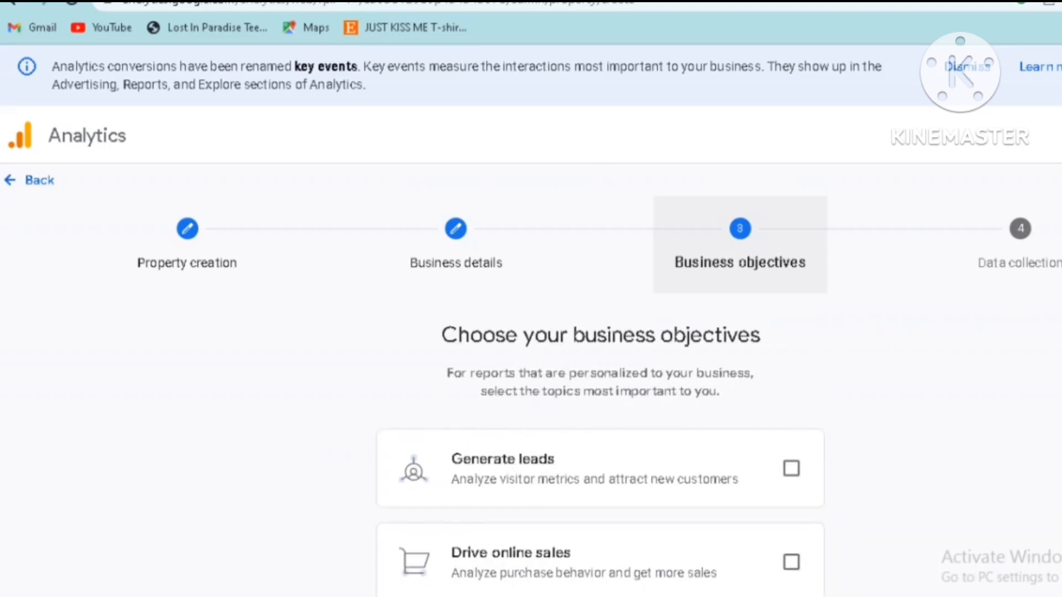
Select the four individual business objectives, and try replacing them with the Get baseline reports option
{"action": "scroll", "coordinate": [599, 381], "scroll_direction": "down", "scroll_amount": 2}
{"action": "scroll", "coordinate": [600, 381], "scroll_direction": "up", "scroll_amount": 2}
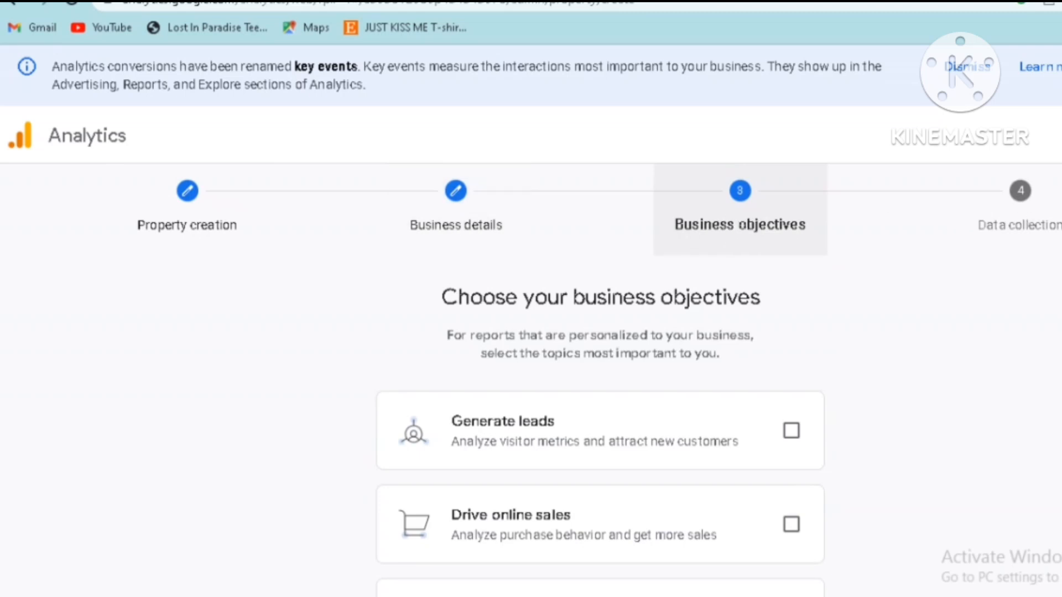
{"action": "scroll", "coordinate": [600, 376], "scroll_direction": "down", "scroll_amount": 3}
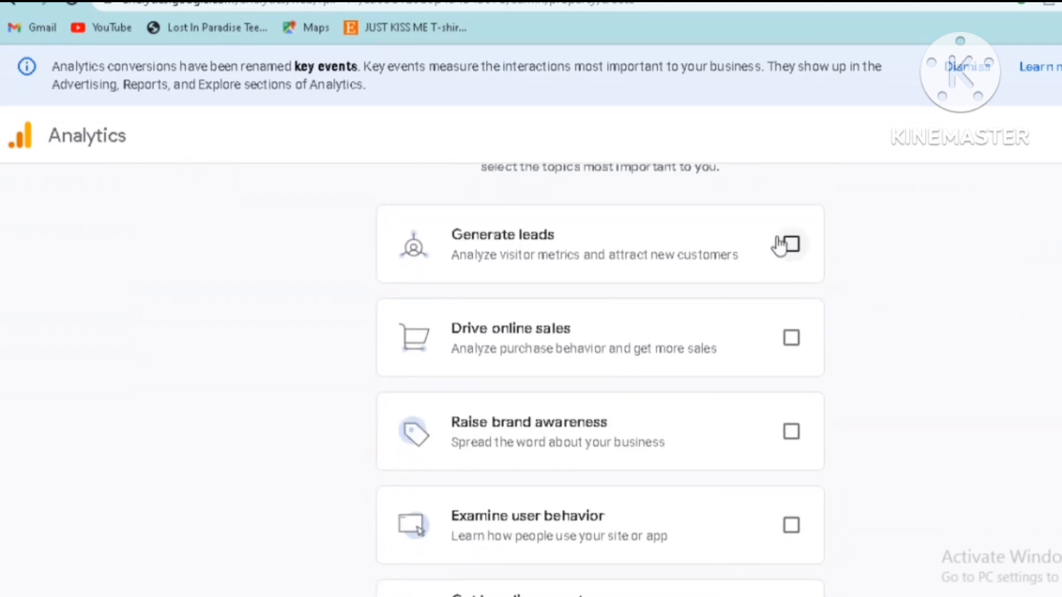
{"action": "left_click", "coordinate": [787, 244]}
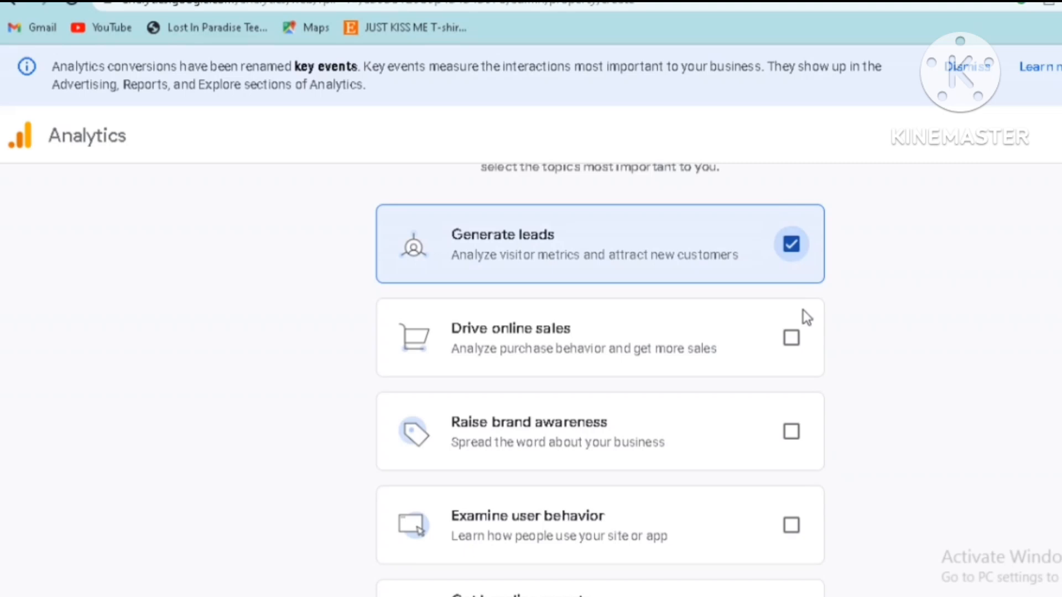
{"action": "left_click", "coordinate": [791, 339]}
{"action": "left_click", "coordinate": [791, 432]}
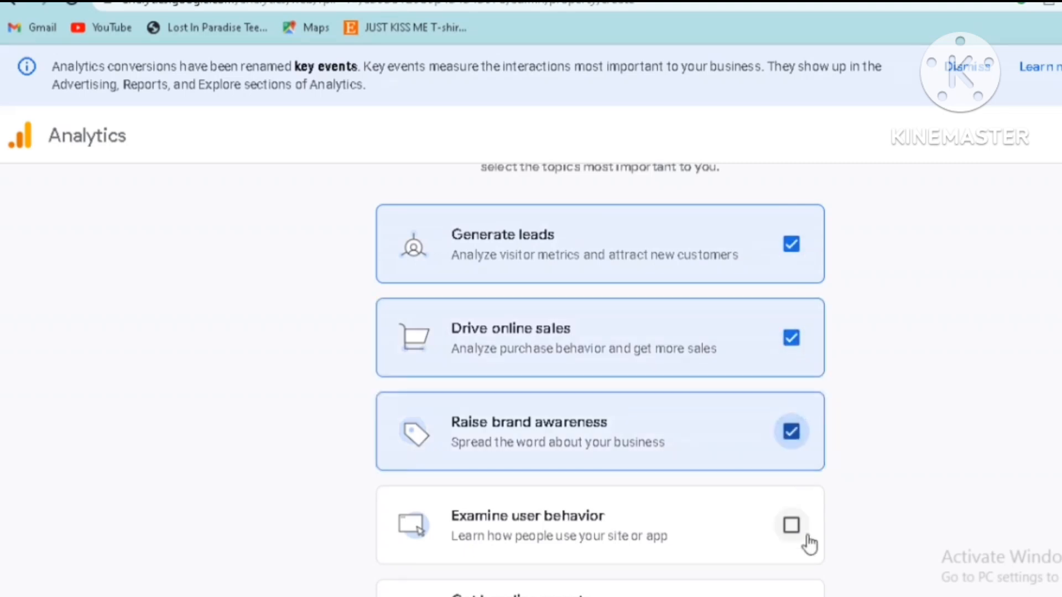
{"action": "left_click", "coordinate": [791, 526]}
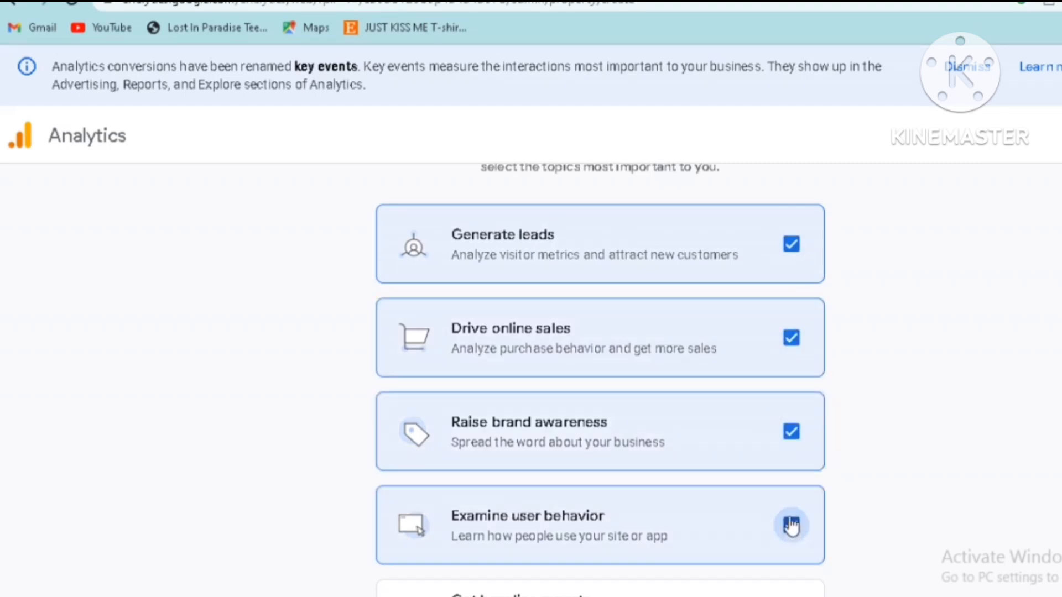
{"action": "scroll", "coordinate": [792, 526], "scroll_direction": "down", "scroll_amount": 2}
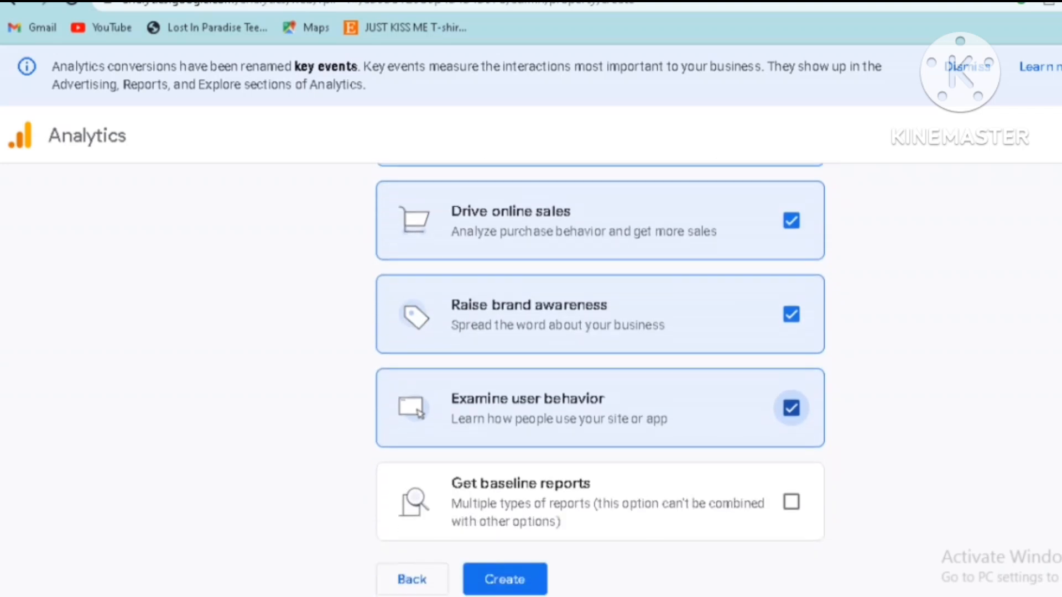
{"action": "left_click", "coordinate": [791, 502]}
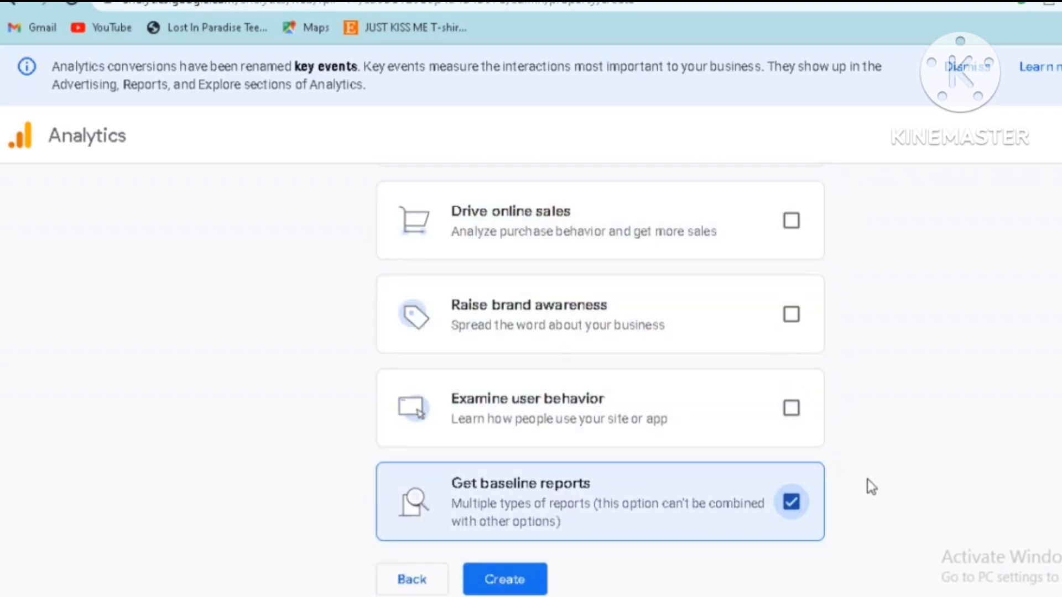
{"action": "scroll", "coordinate": [855, 469], "scroll_direction": "up", "scroll_amount": 2}
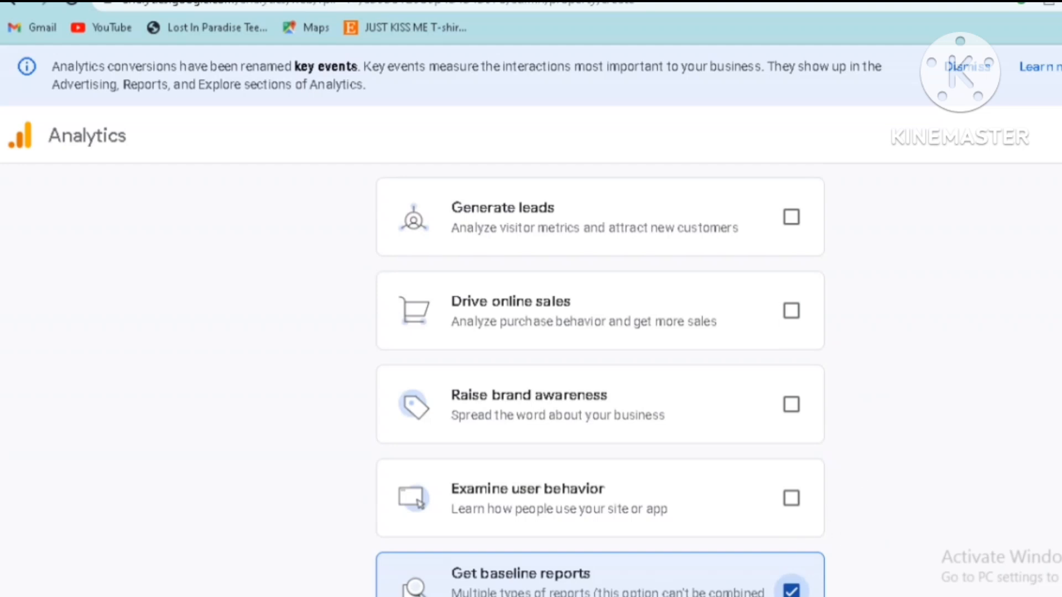
Choose Generate leads, Drive online sales, Raise brand awareness and Examine user behavior as objectives, and create the property
{"action": "left_click", "coordinate": [792, 219]}
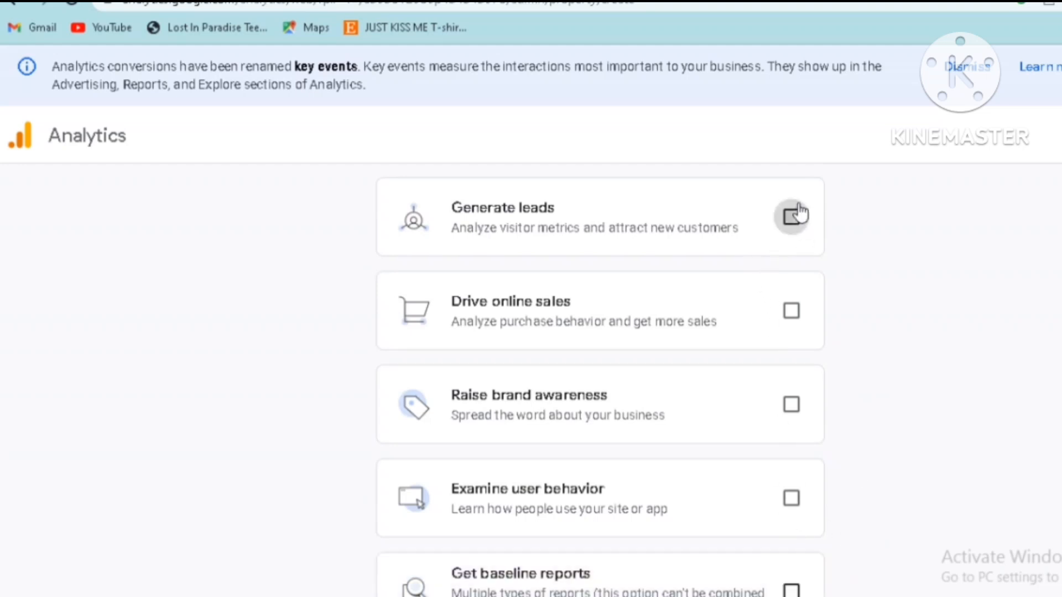
{"action": "left_click", "coordinate": [790, 313]}
{"action": "left_click", "coordinate": [791, 406]}
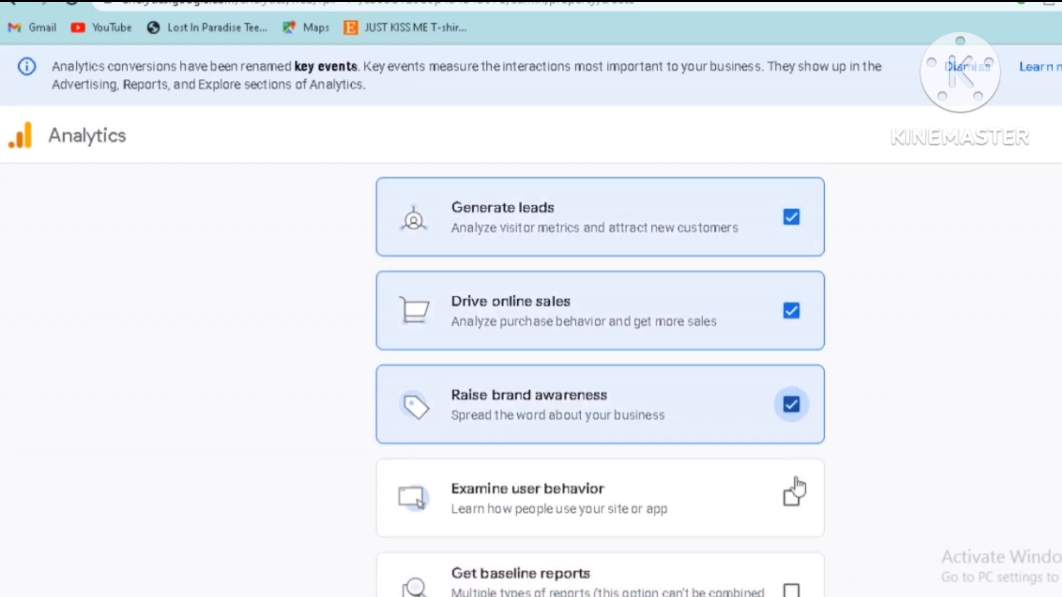
{"action": "left_click", "coordinate": [793, 503]}
{"action": "left_click", "coordinate": [793, 508]}
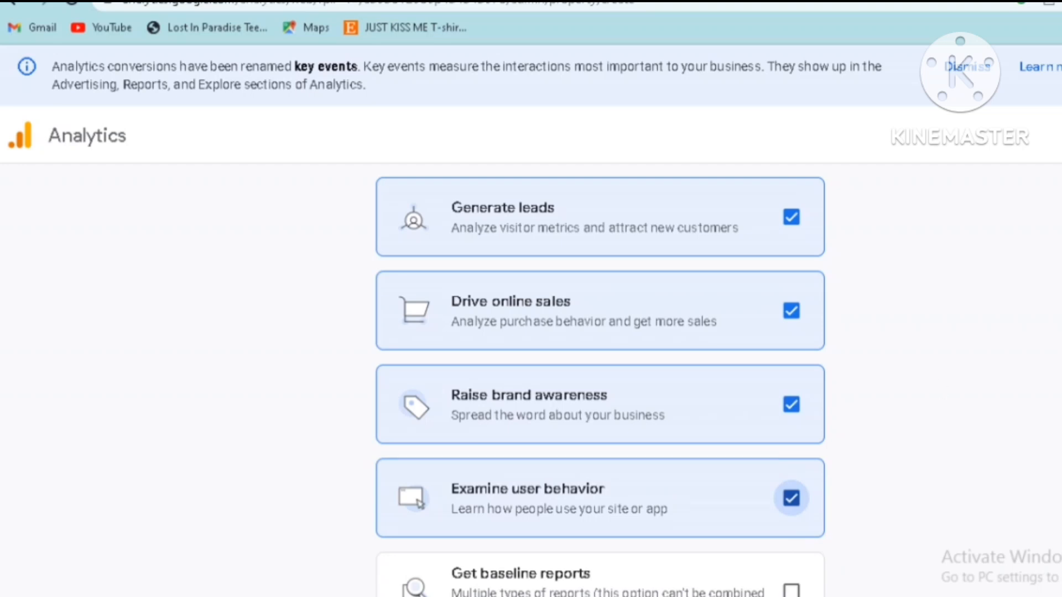
{"action": "scroll", "coordinate": [600, 380], "scroll_direction": "down", "scroll_amount": 2}
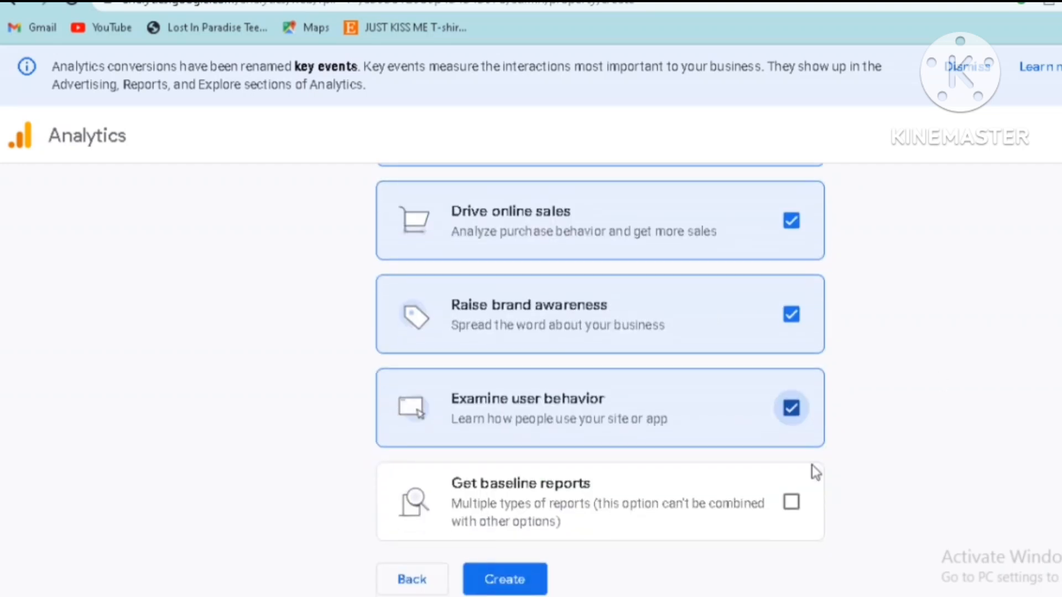
{"action": "left_click", "coordinate": [504, 577]}
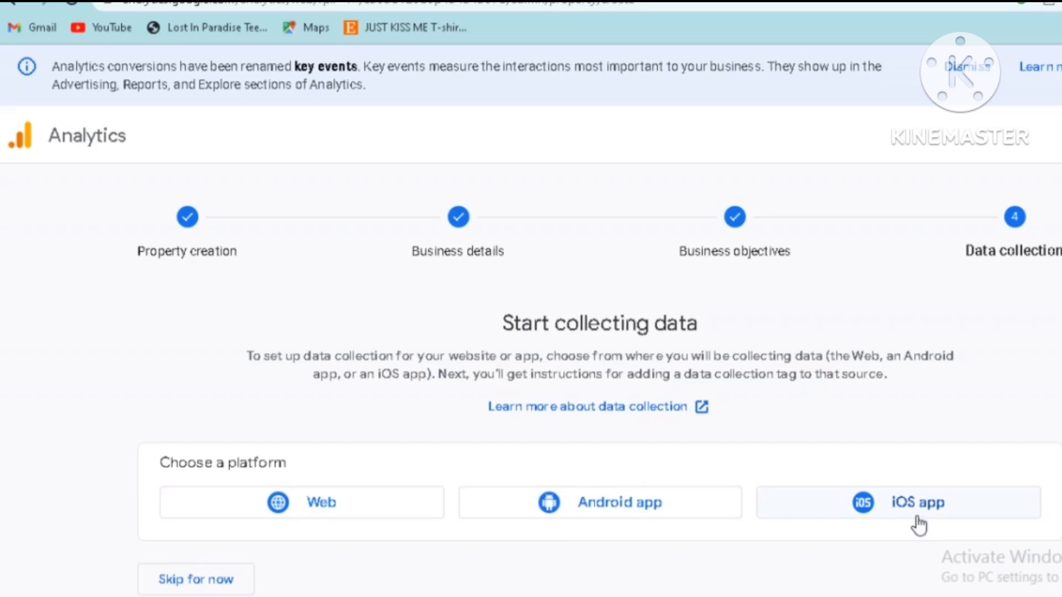
{"action": "left_click", "coordinate": [323, 503]}
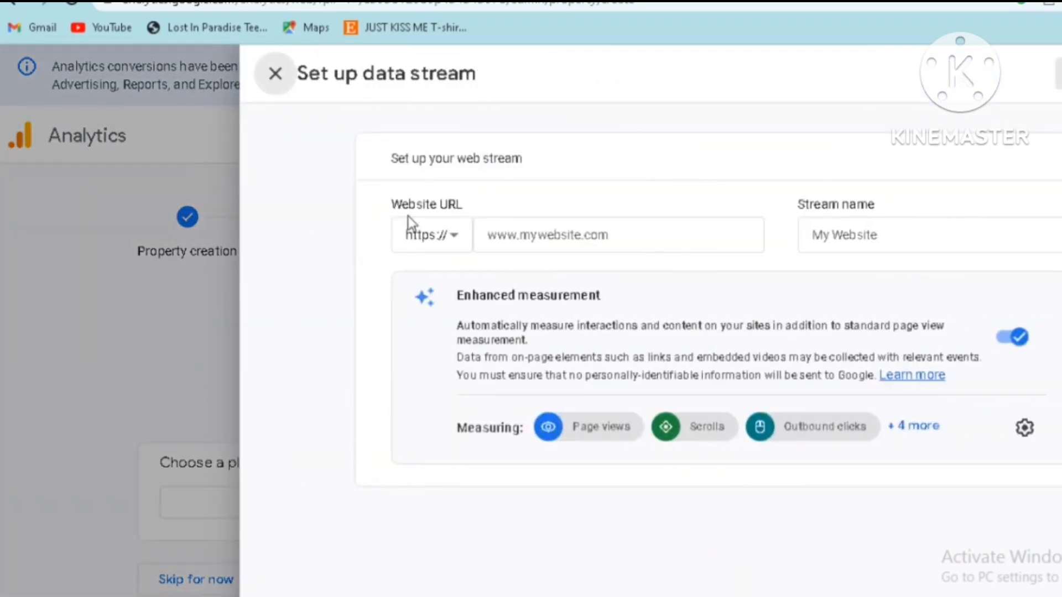
{"action": "left_click", "coordinate": [503, 241]}
{"action": "left_click", "coordinate": [502, 238]}
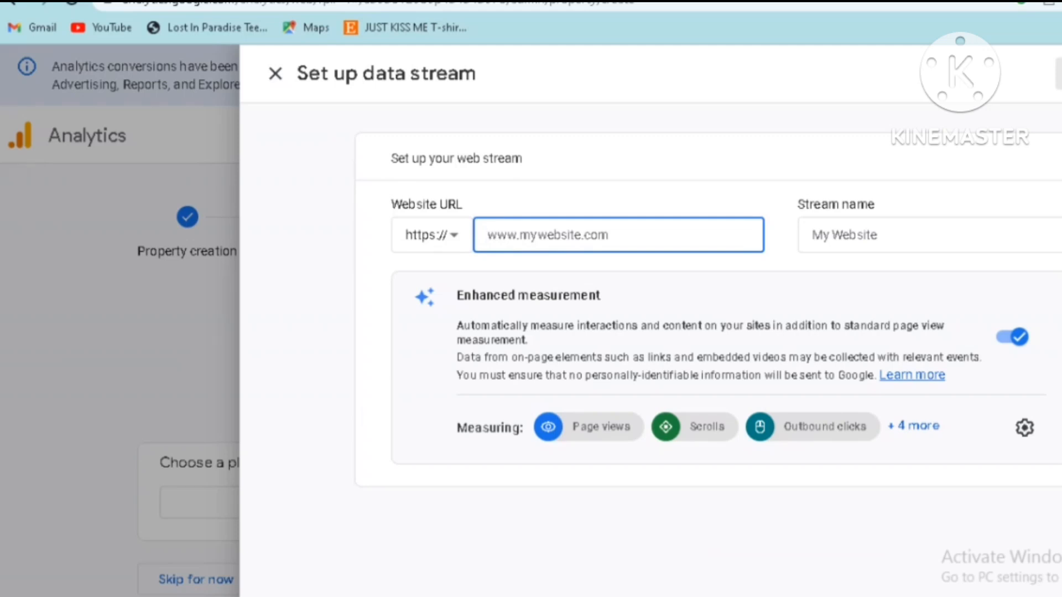
{"action": "type", "text": "www.threadless"}
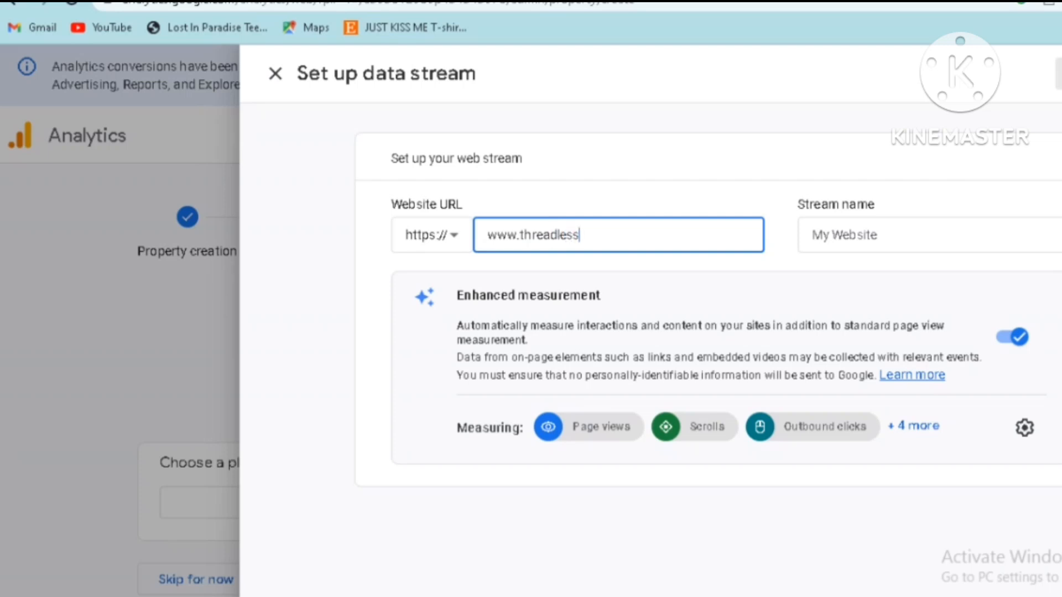
{"action": "type", "text": ".com"}
{"action": "left_click", "coordinate": [824, 239]}
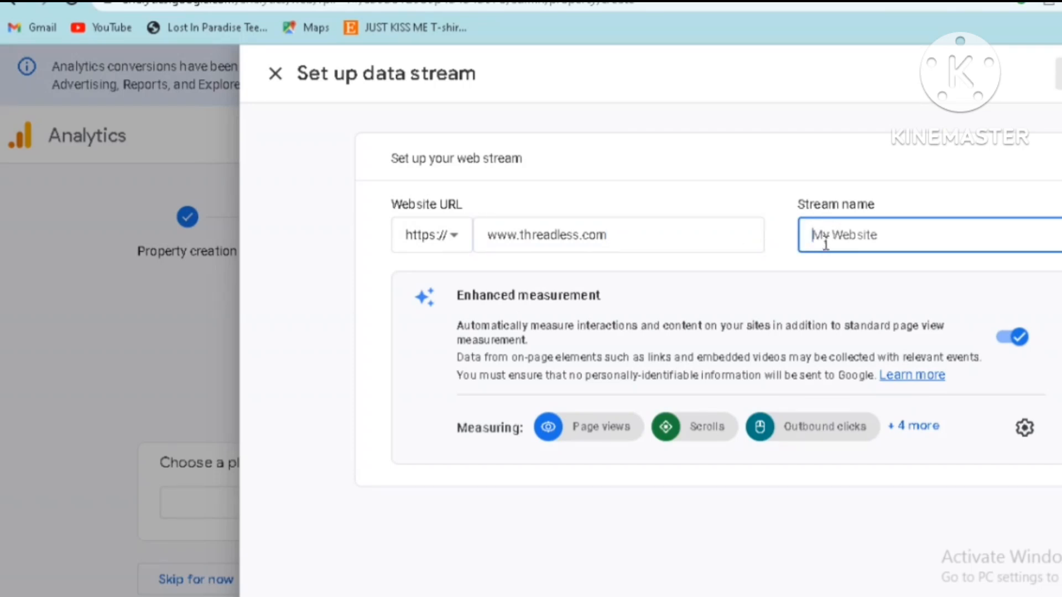
{"action": "type", "text": "budget store"}
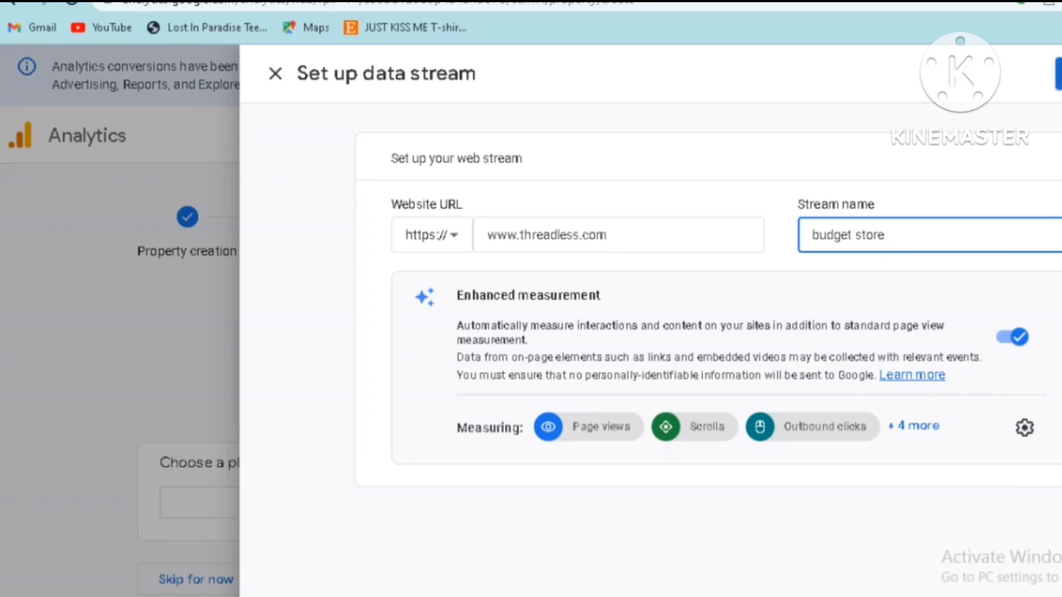
{"action": "left_click", "coordinate": [1058, 73]}
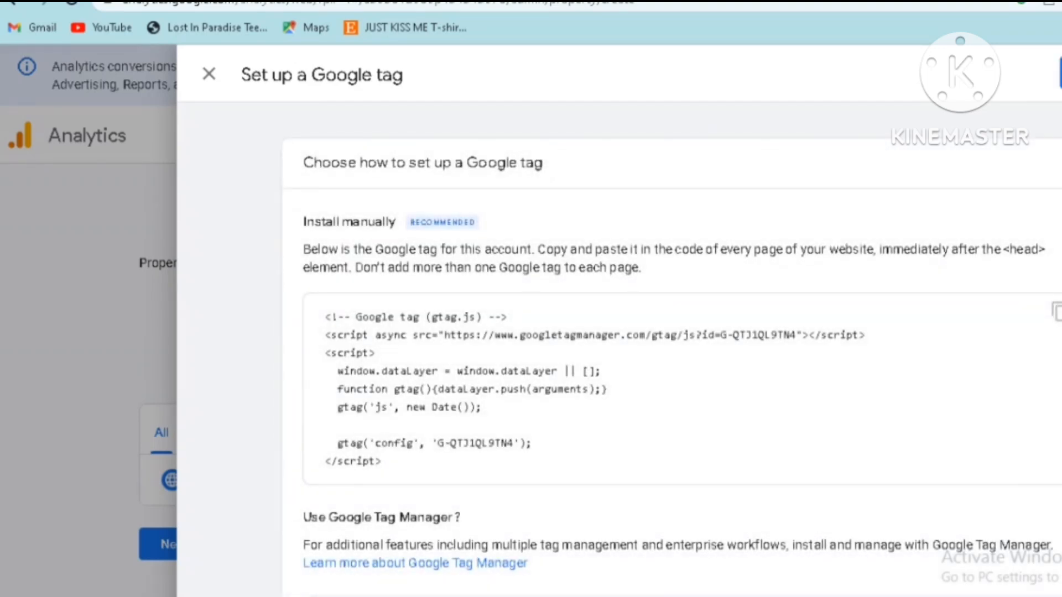
Look through the Google tag installation instructions, close them, and copy the web stream's measurement ID
{"action": "scroll", "coordinate": [671, 348], "scroll_direction": "down", "scroll_amount": 3}
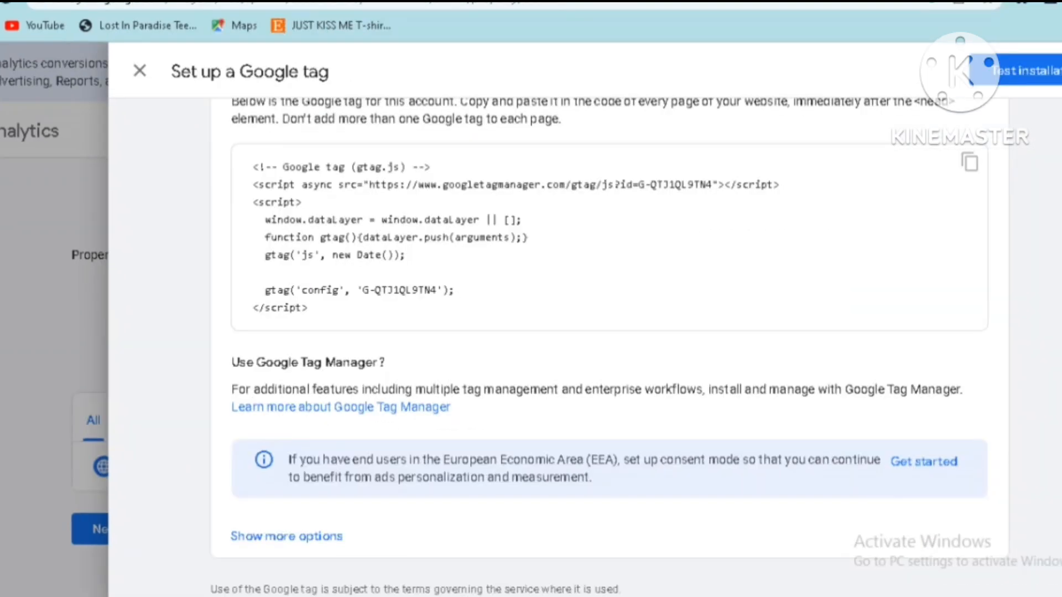
{"action": "scroll", "coordinate": [608, 348], "scroll_direction": "up", "scroll_amount": 3}
{"action": "scroll", "coordinate": [608, 348], "scroll_direction": "down", "scroll_amount": 3}
{"action": "scroll", "coordinate": [608, 332], "scroll_direction": "up", "scroll_amount": 3}
{"action": "left_click", "coordinate": [142, 74]}
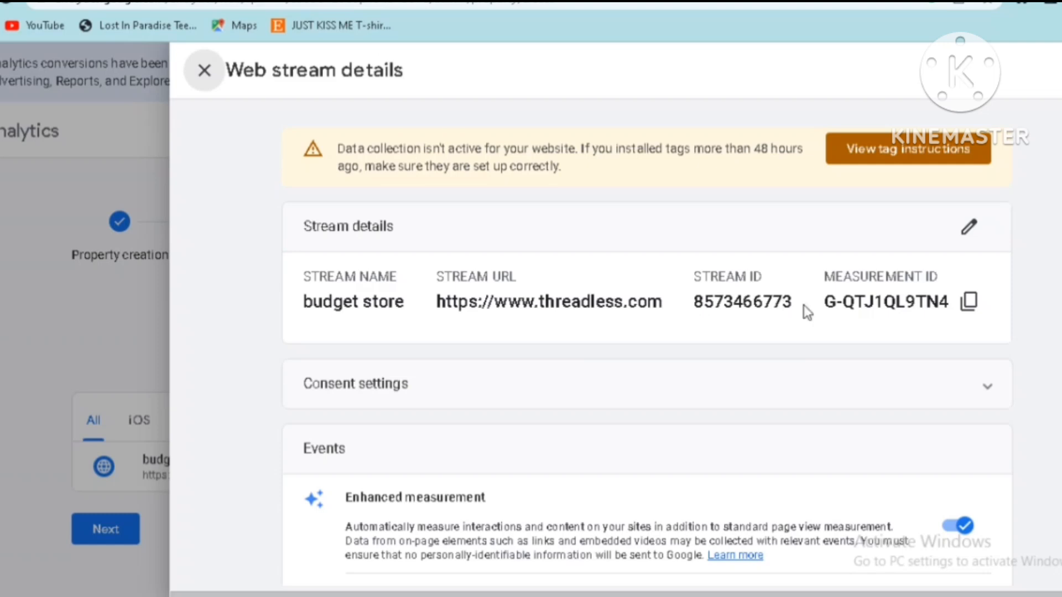
{"action": "left_click", "coordinate": [971, 302]}
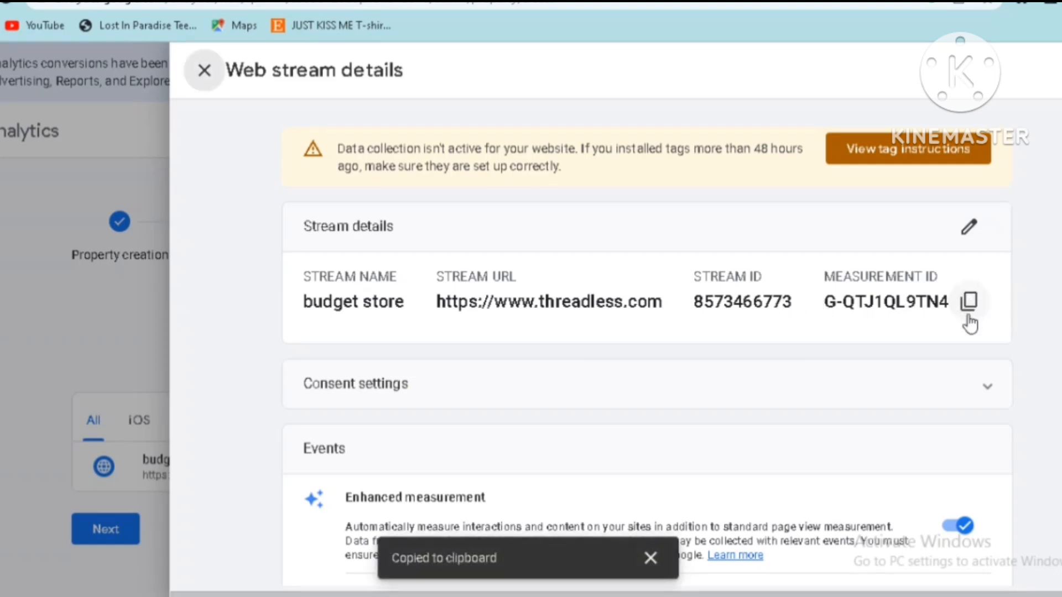
Close the web stream details, finish the data collection setup, and continue to the property's Home page
{"action": "scroll", "coordinate": [970, 324], "scroll_direction": "down", "scroll_amount": 4}
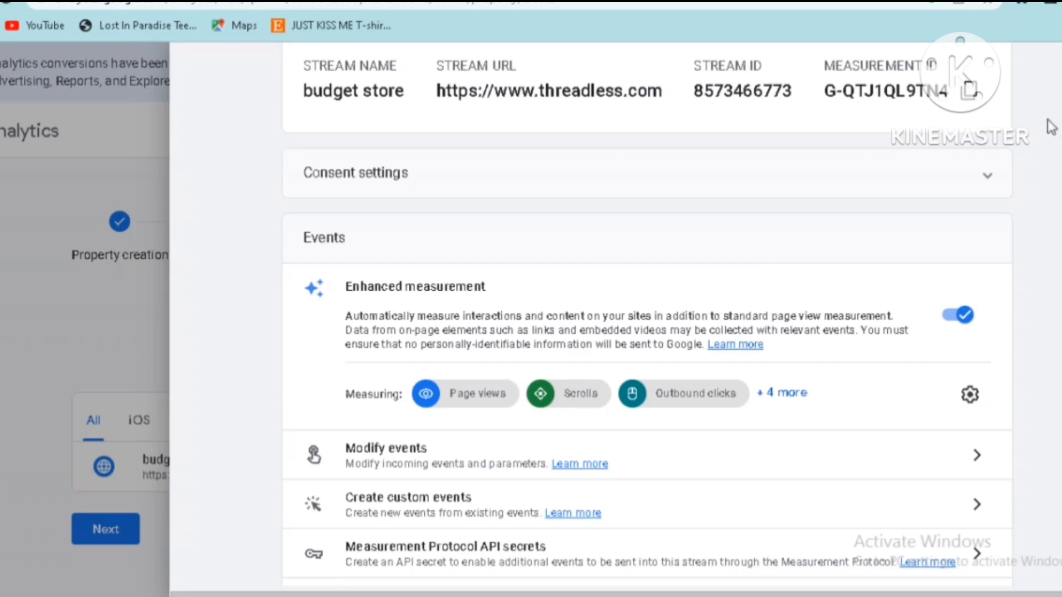
{"action": "left_click", "coordinate": [95, 163]}
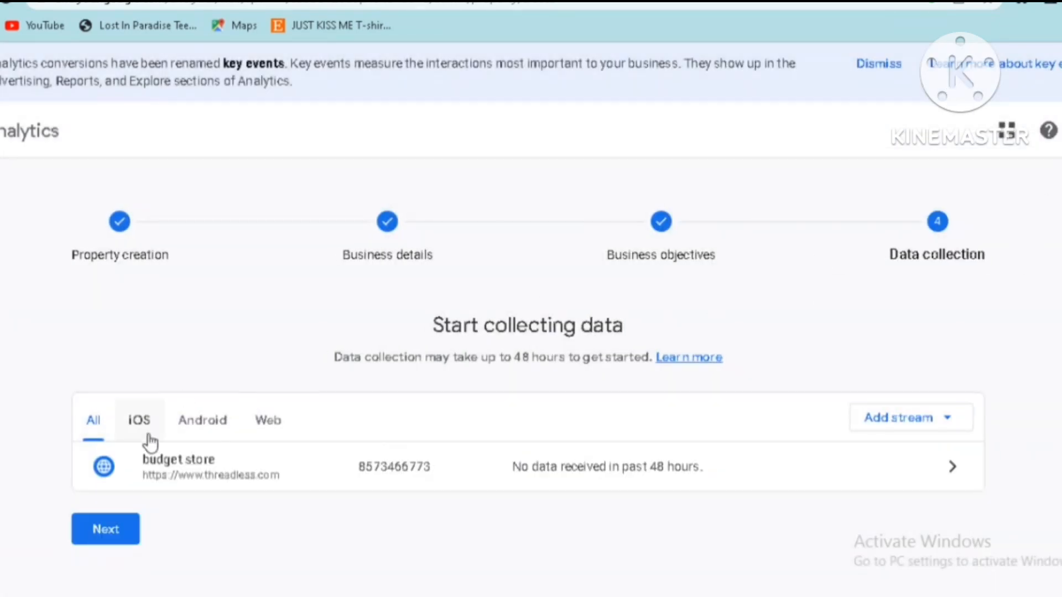
{"action": "left_click", "coordinate": [105, 530]}
{"action": "scroll", "coordinate": [282, 362], "scroll_direction": "down", "scroll_amount": 4}
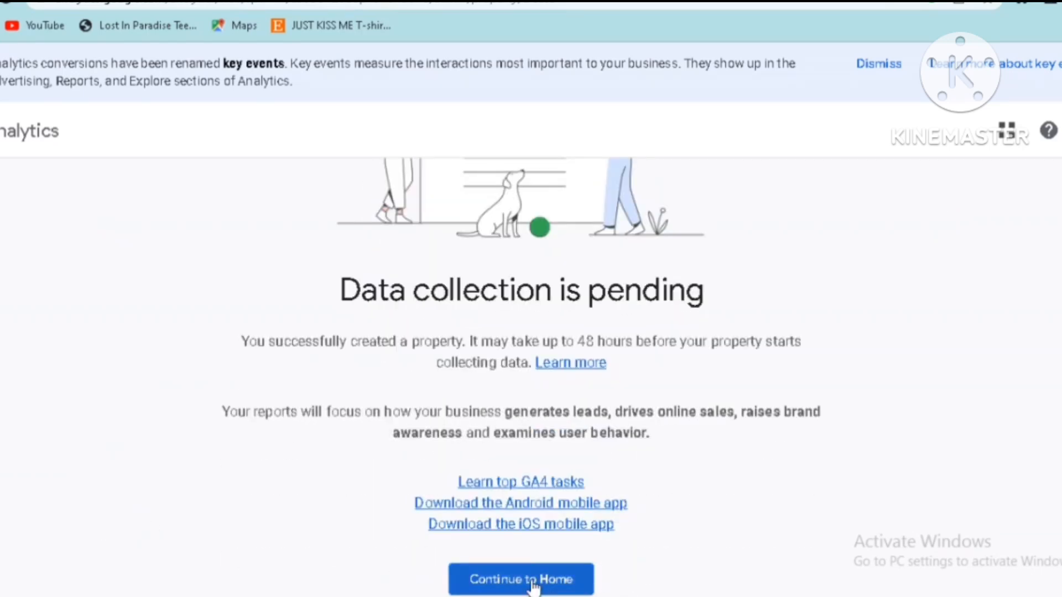
{"action": "left_click", "coordinate": [527, 580]}
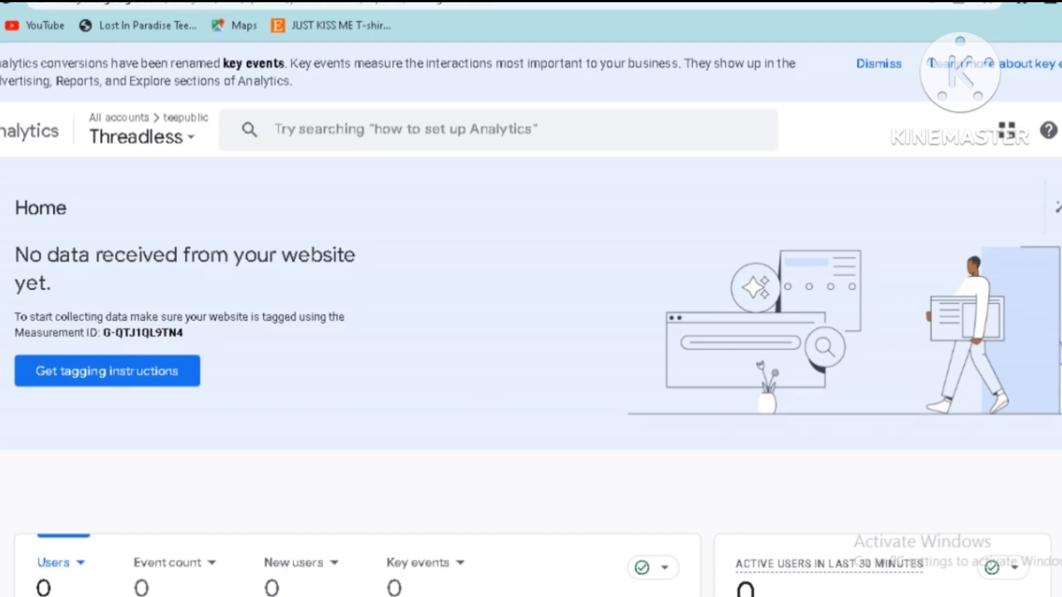
Examine the user, event and realtime overview cards on the Threadless property's Home page
{"action": "scroll", "coordinate": [531, 387], "scroll_direction": "down", "scroll_amount": 6}
{"action": "scroll", "coordinate": [530, 387], "scroll_direction": "up", "scroll_amount": 5}
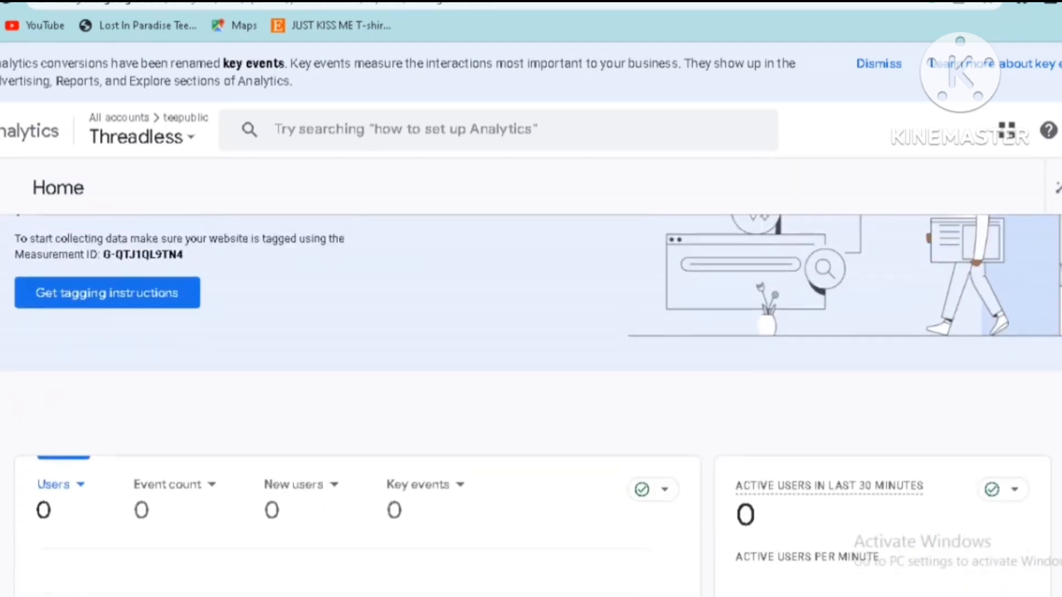
{"action": "scroll", "coordinate": [531, 376], "scroll_direction": "up", "scroll_amount": 2}
{"action": "scroll", "coordinate": [680, 256], "scroll_direction": "down", "scroll_amount": 1}
{"action": "scroll", "coordinate": [680, 256], "scroll_direction": "up", "scroll_amount": 1}
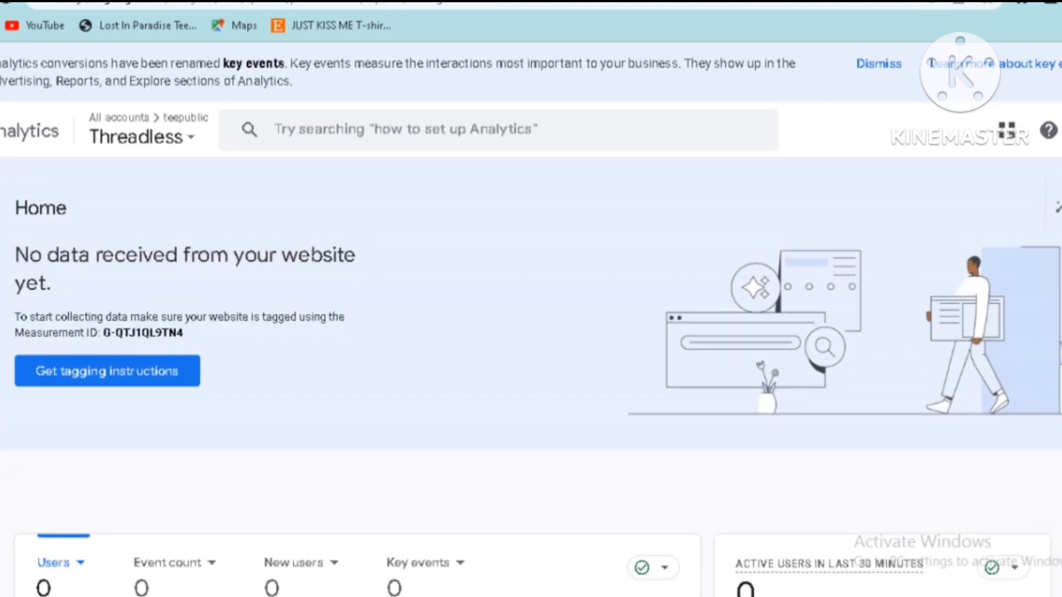
{"action": "scroll", "coordinate": [252, 416], "scroll_direction": "down", "scroll_amount": 5}
{"action": "scroll", "coordinate": [252, 416], "scroll_direction": "up", "scroll_amount": 1}
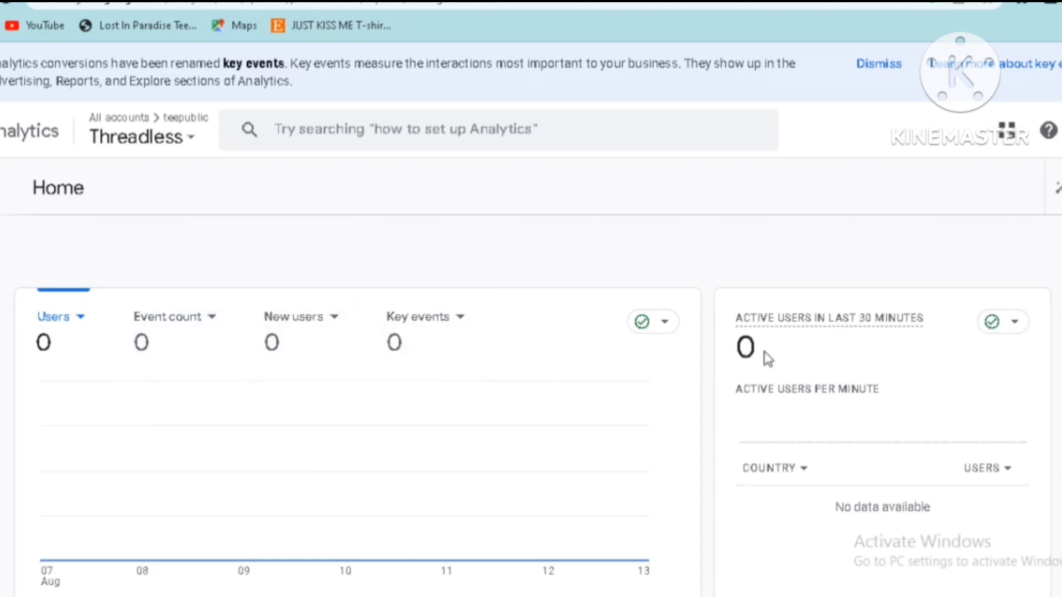
{"action": "scroll", "coordinate": [264, 425], "scroll_direction": "down", "scroll_amount": 3}
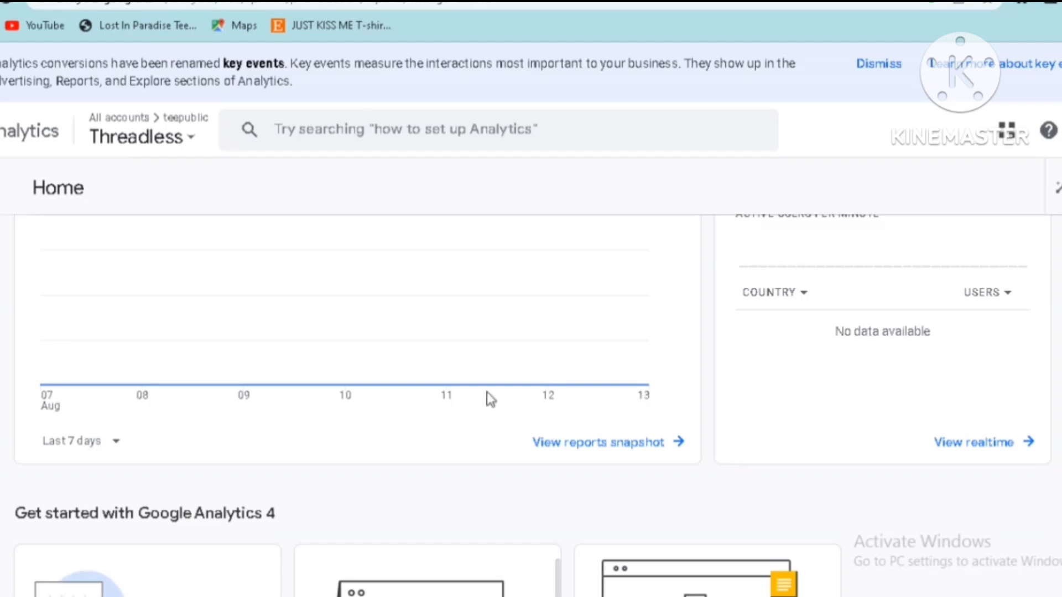
Switch to Threadless and open the Artist Shop Settings from the shop dashboard
{"action": "scroll", "coordinate": [490, 398], "scroll_direction": "up", "scroll_amount": 2}
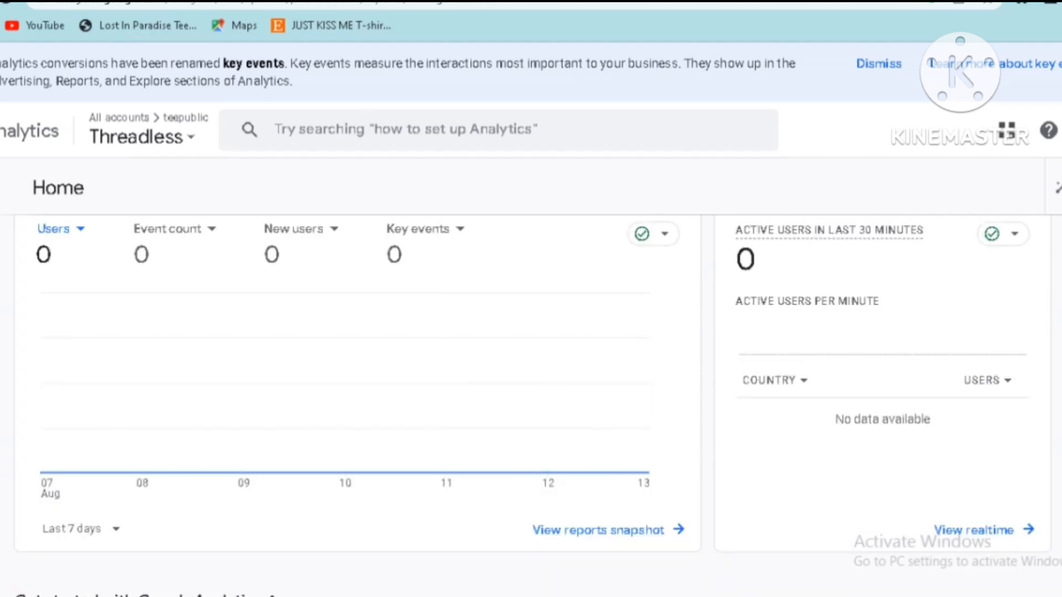
{"action": "scroll", "coordinate": [531, 404], "scroll_direction": "down", "scroll_amount": 7}
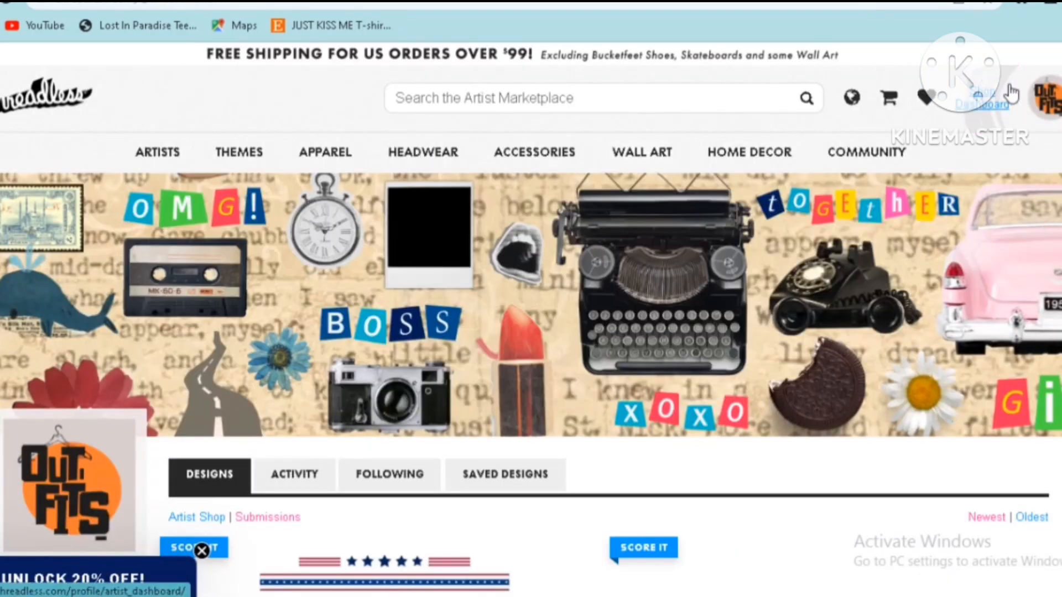
{"action": "left_click", "coordinate": [987, 103]}
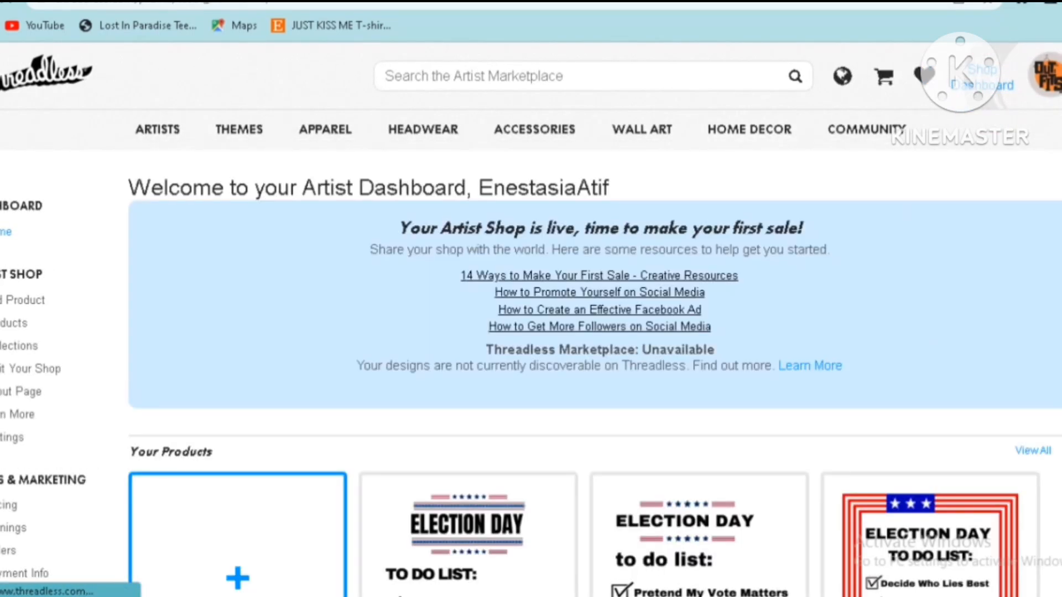
{"action": "scroll", "coordinate": [769, 193], "scroll_direction": "down", "scroll_amount": 5}
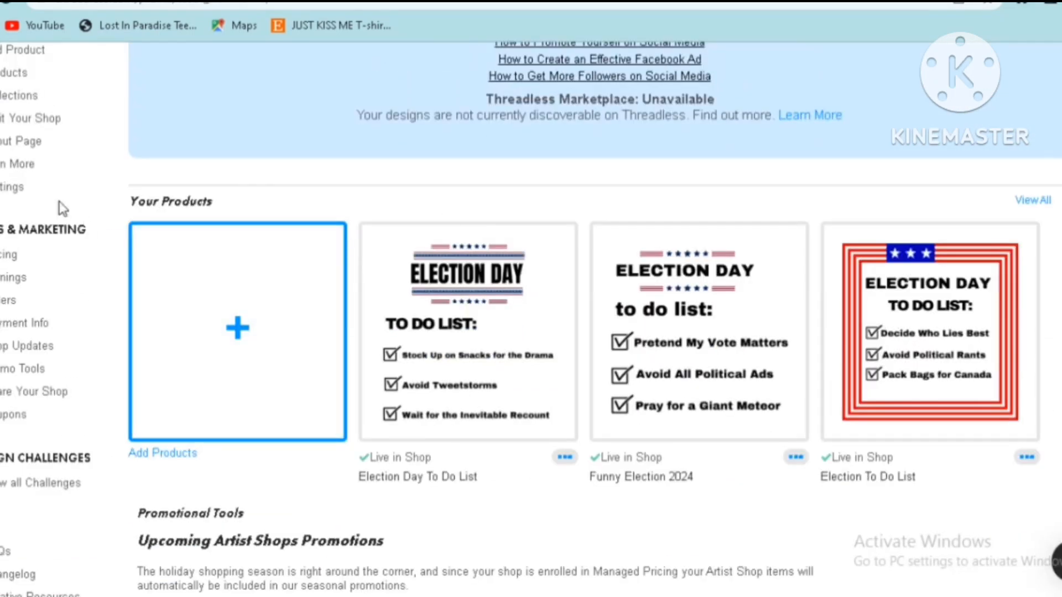
{"action": "left_click", "coordinate": [11, 189]}
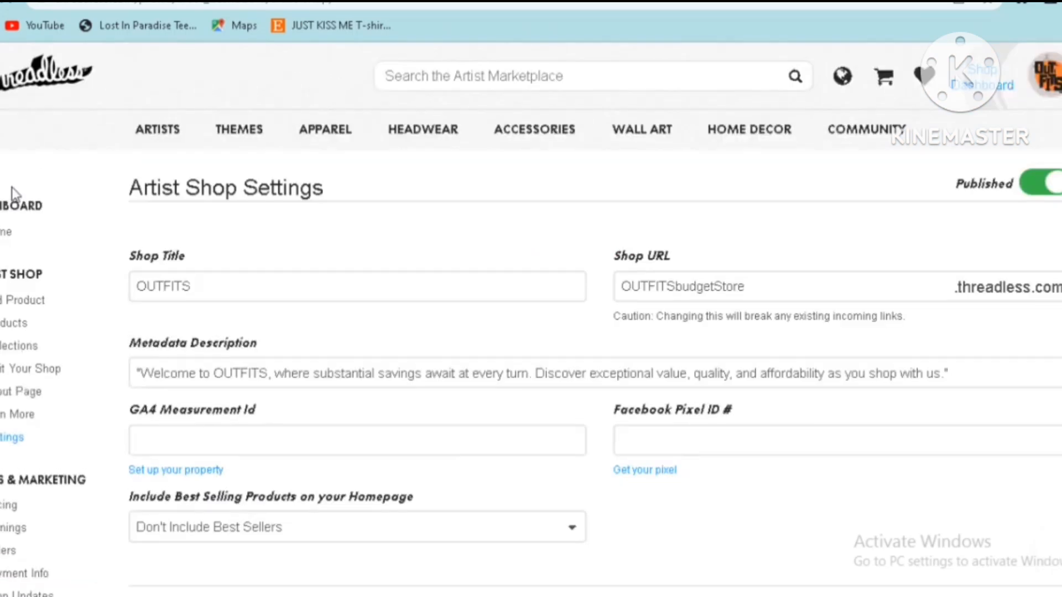
Paste the copied measurement ID into the shop's GA4 Measurement Id field and save the settings
{"action": "left_click", "coordinate": [165, 434]}
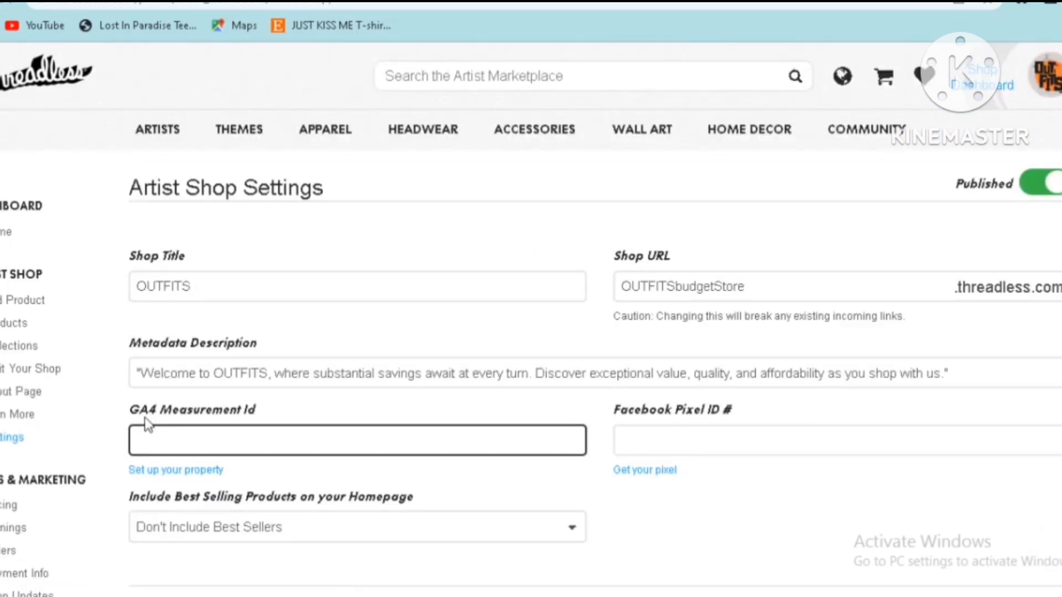
{"action": "mouse_move", "coordinate": [130, 409]}
{"action": "left_mouse_down"}
{"action": "mouse_move", "coordinate": [220, 411]}
{"action": "mouse_move", "coordinate": [113, 425]}
{"action": "mouse_move", "coordinate": [138, 408]}
{"action": "mouse_move", "coordinate": [123, 407]}
{"action": "left_mouse_up"}
{"action": "key", "text": "shift+Tab"}
{"action": "left_click", "coordinate": [129, 419]}
{"action": "left_click", "coordinate": [151, 428]}
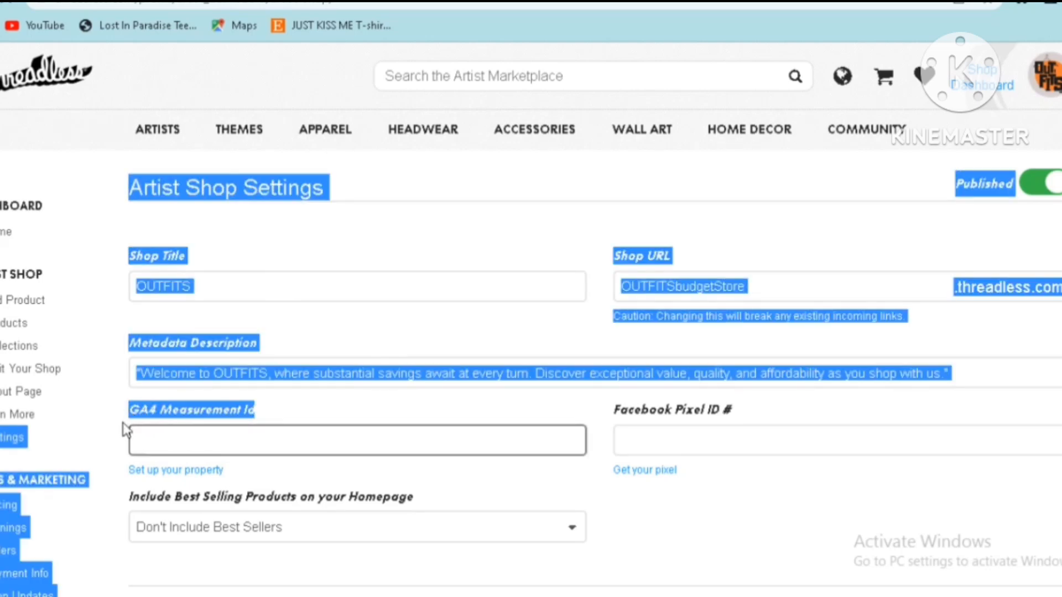
{"action": "left_click", "coordinate": [122, 422]}
{"action": "left_click", "coordinate": [144, 433]}
{"action": "right_click", "coordinate": [150, 443]}
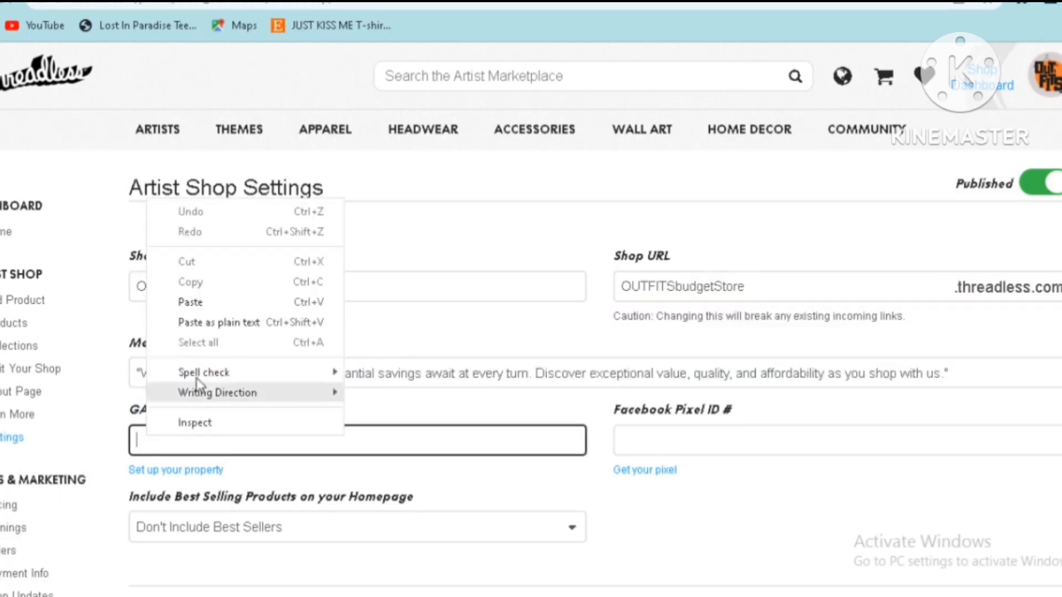
{"action": "left_click", "coordinate": [196, 303]}
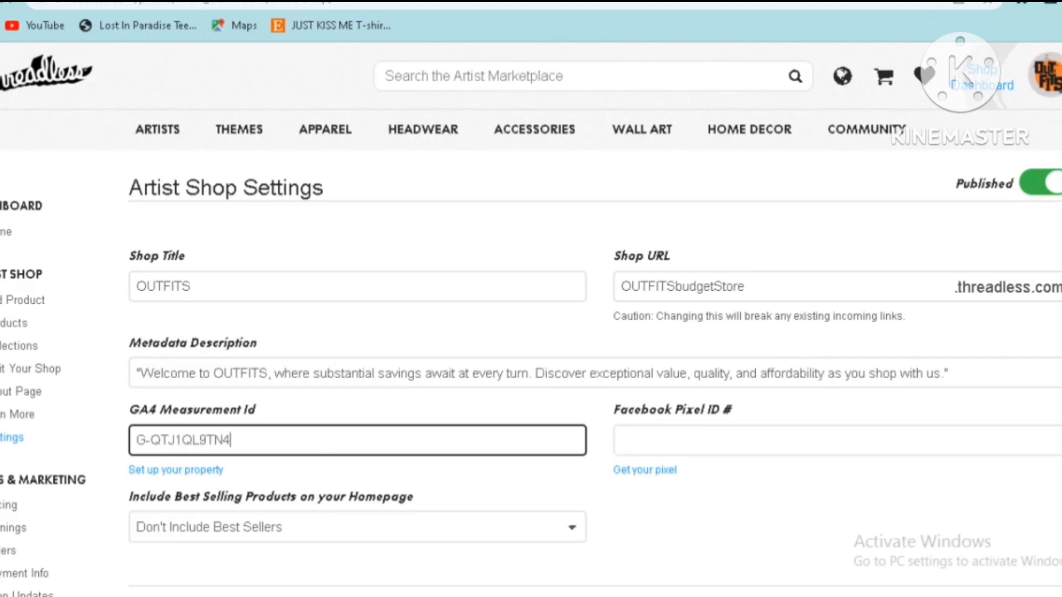
{"action": "scroll", "coordinate": [531, 331], "scroll_direction": "down", "scroll_amount": 15}
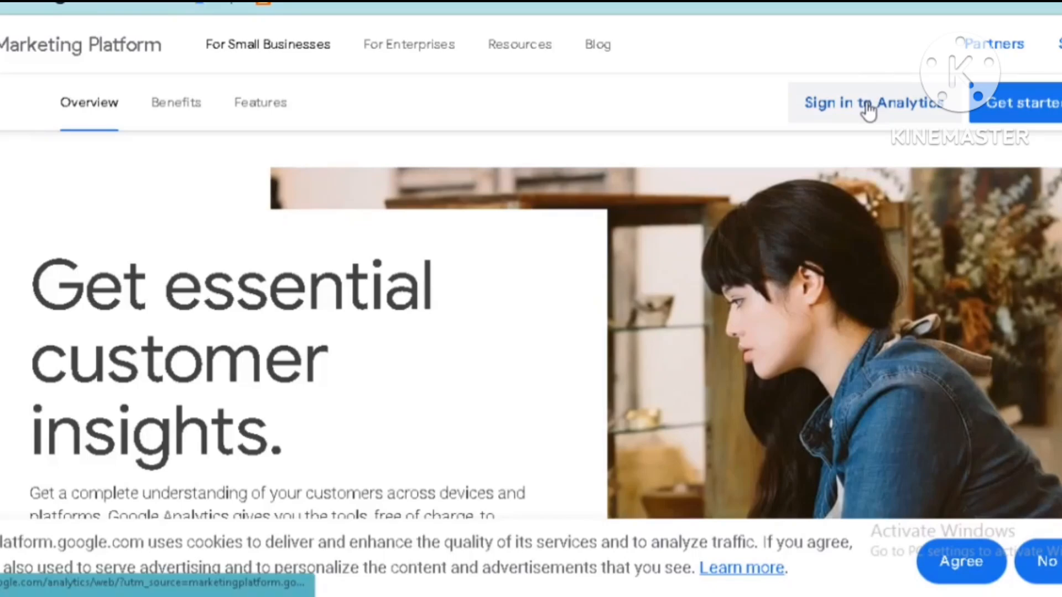
Sign in to Google Analytics and review the user and realtime cards on the Threadless property's Home page
{"action": "left_click", "coordinate": [867, 106]}
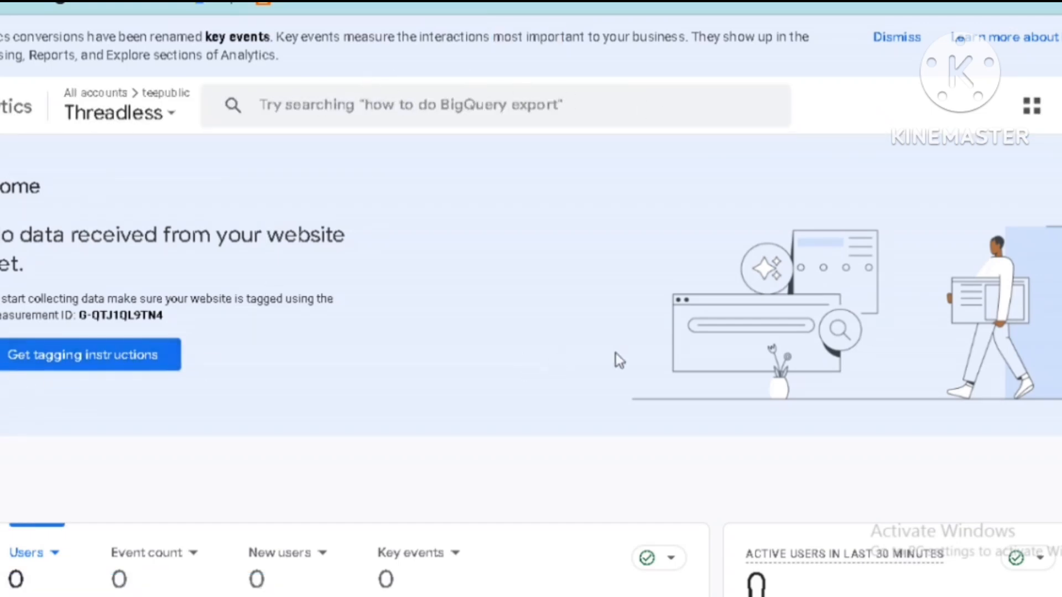
{"action": "scroll", "coordinate": [616, 357], "scroll_direction": "down", "scroll_amount": 2}
{"action": "scroll", "coordinate": [615, 353], "scroll_direction": "down", "scroll_amount": 5}
{"action": "scroll", "coordinate": [879, 377], "scroll_direction": "up", "scroll_amount": 3}
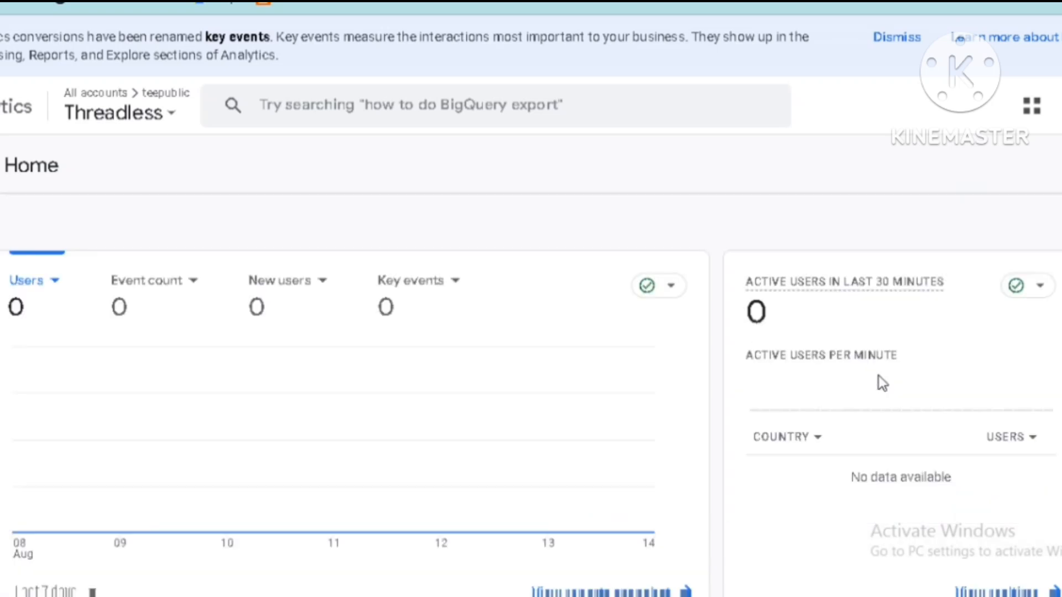
{"action": "scroll", "coordinate": [998, 362], "scroll_direction": "down", "scroll_amount": 2}
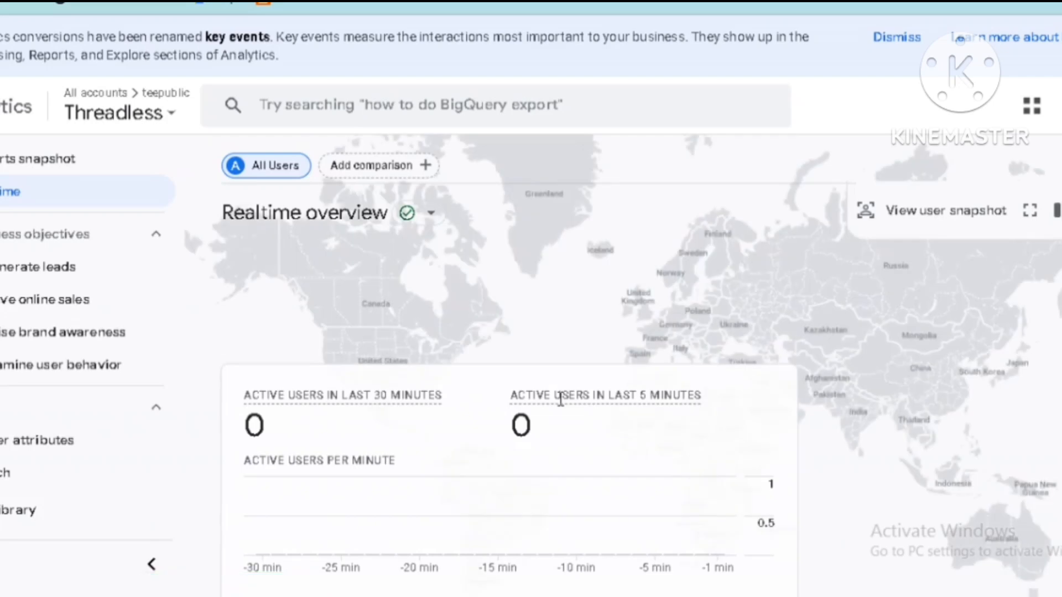
Examine the Realtime overview's user source, audience, page view and event cards, and open the property picker
{"action": "scroll", "coordinate": [562, 406], "scroll_direction": "down", "scroll_amount": 5}
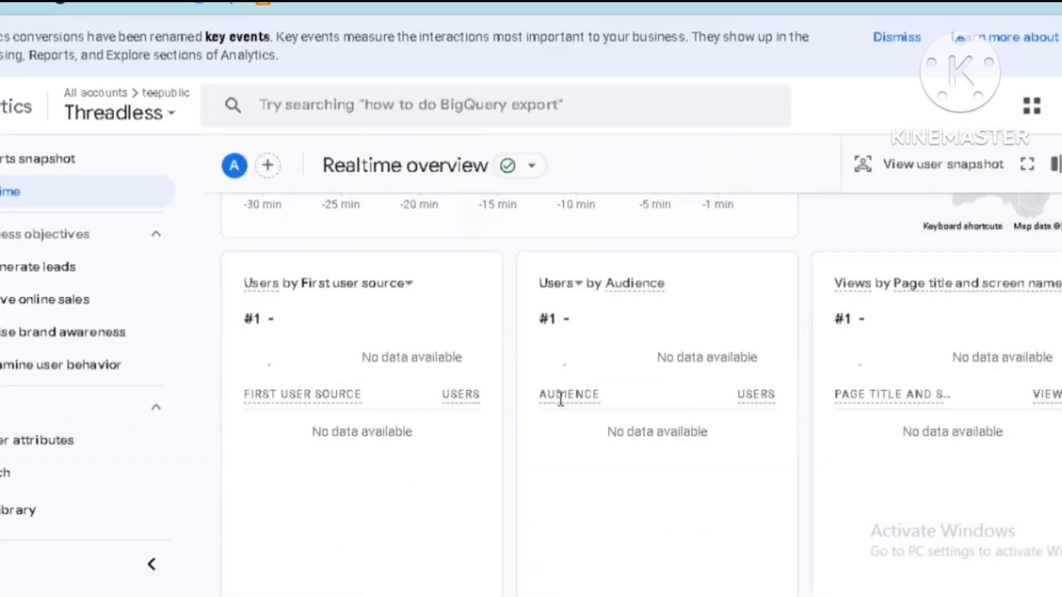
{"action": "scroll", "coordinate": [562, 406], "scroll_direction": "down", "scroll_amount": 3}
{"action": "scroll", "coordinate": [562, 406], "scroll_direction": "down", "scroll_amount": 5}
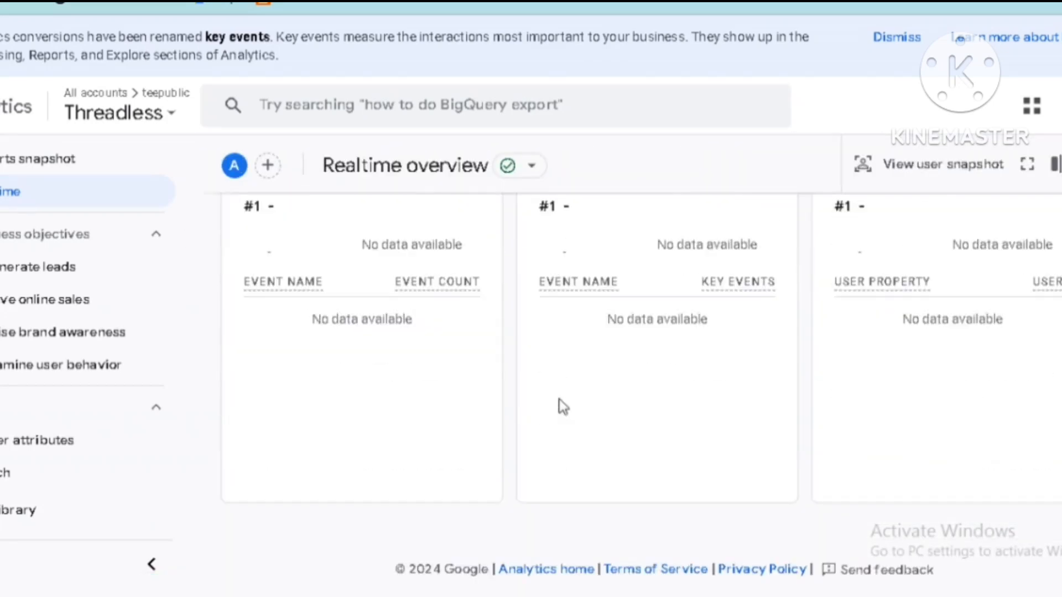
{"action": "scroll", "coordinate": [559, 405], "scroll_direction": "up", "scroll_amount": 5}
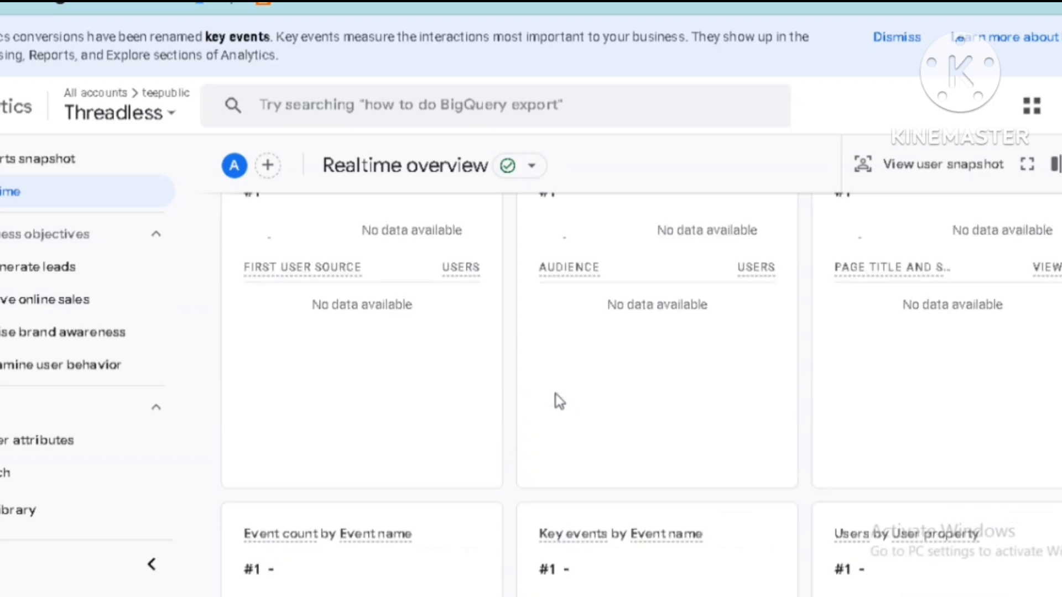
{"action": "left_click", "coordinate": [174, 114]}
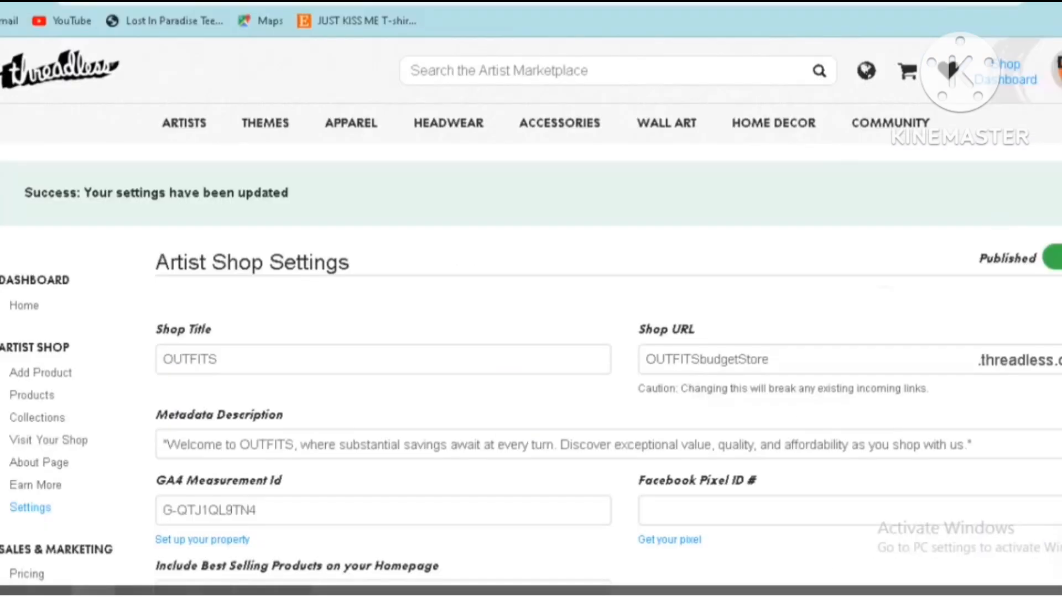
Open the artist's own Threadless profile and look through the submitted designs with their votes and remaining days
{"action": "mouse_move", "coordinate": [1055, 78]}
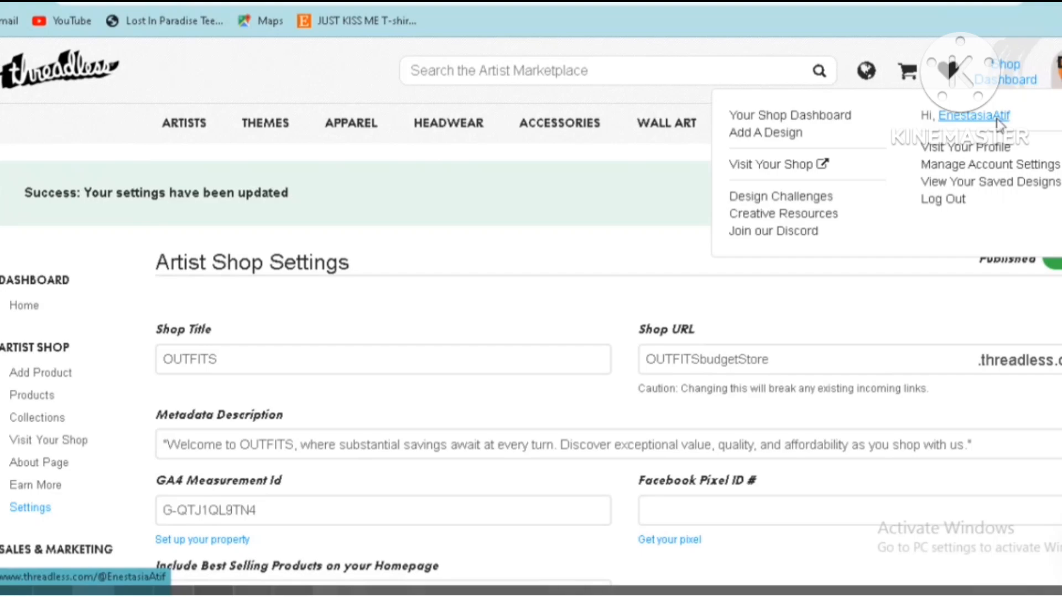
{"action": "left_click", "coordinate": [974, 116]}
{"action": "scroll", "coordinate": [531, 315], "scroll_direction": "down", "scroll_amount": 5}
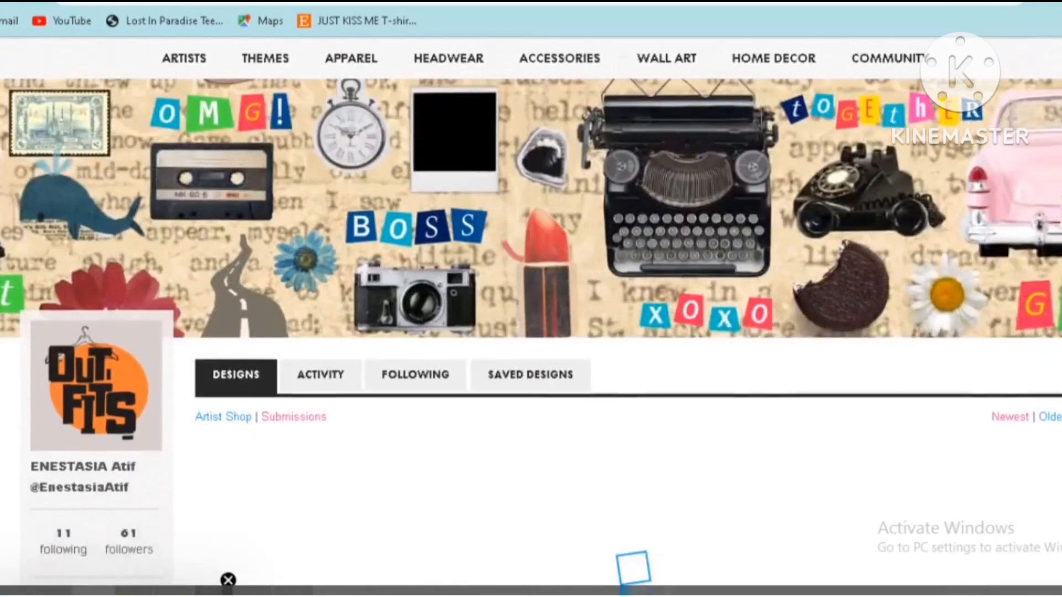
{"action": "scroll", "coordinate": [530, 316], "scroll_direction": "down", "scroll_amount": 1}
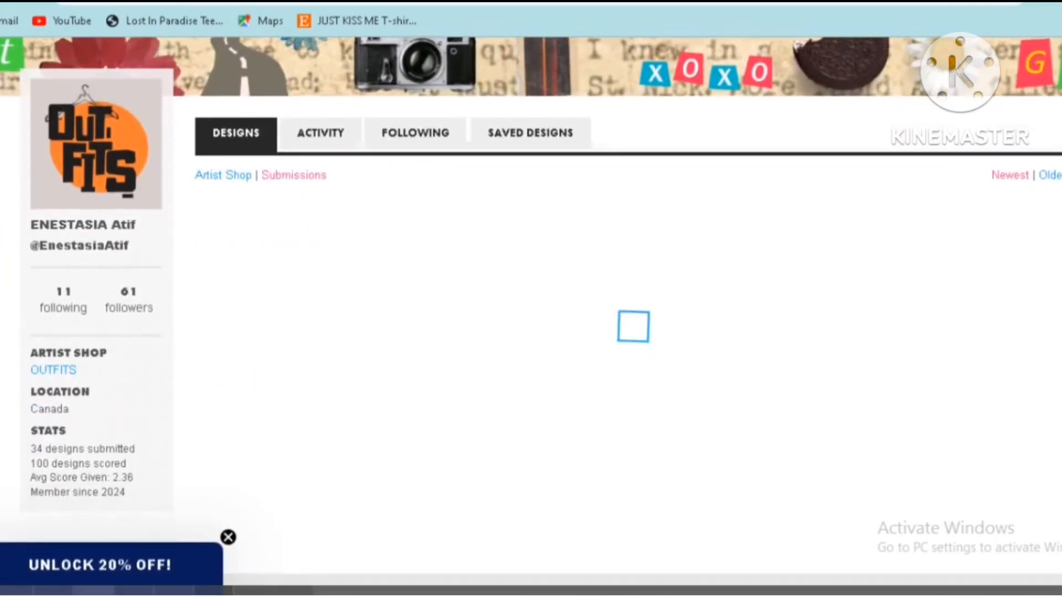
{"action": "scroll", "coordinate": [530, 315], "scroll_direction": "down", "scroll_amount": 1}
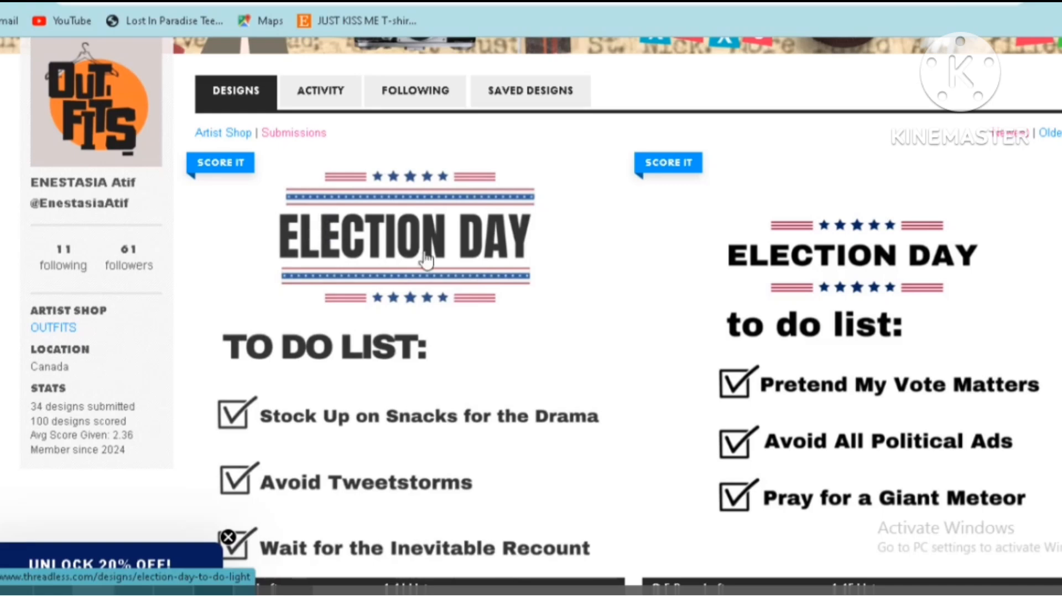
{"action": "scroll", "coordinate": [628, 310], "scroll_direction": "down", "scroll_amount": 3}
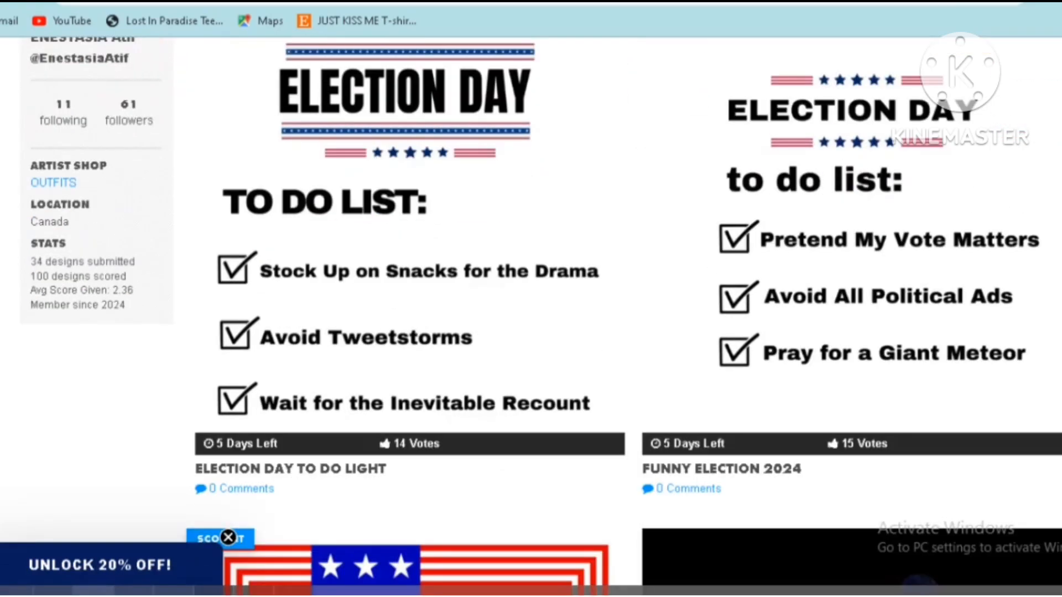
{"action": "scroll", "coordinate": [526, 206], "scroll_direction": "down", "scroll_amount": 3}
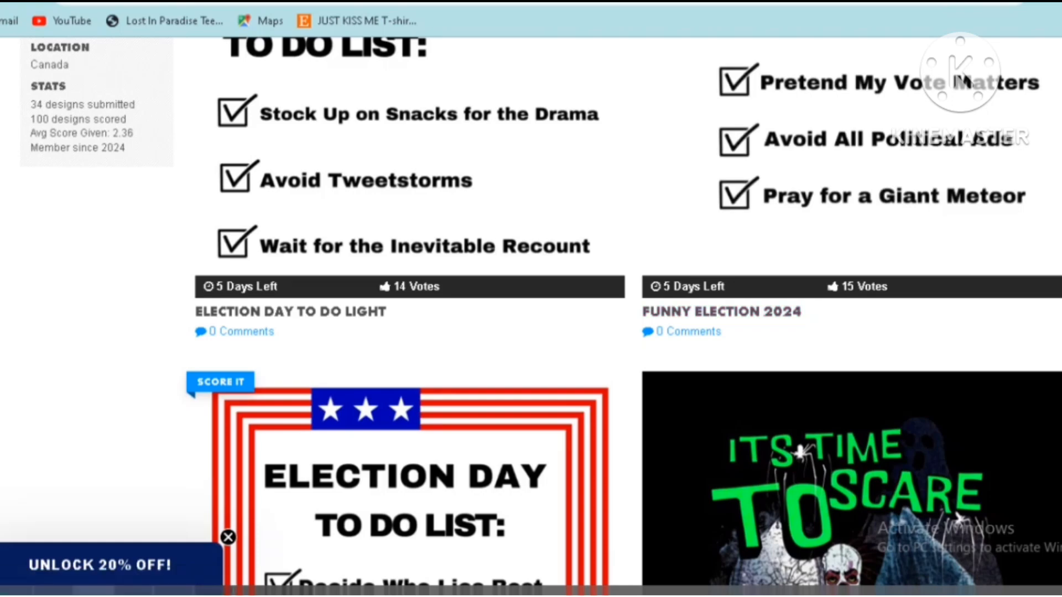
{"action": "scroll", "coordinate": [628, 309], "scroll_direction": "down", "scroll_amount": 10}
{"action": "scroll", "coordinate": [628, 309], "scroll_direction": "up", "scroll_amount": 7}
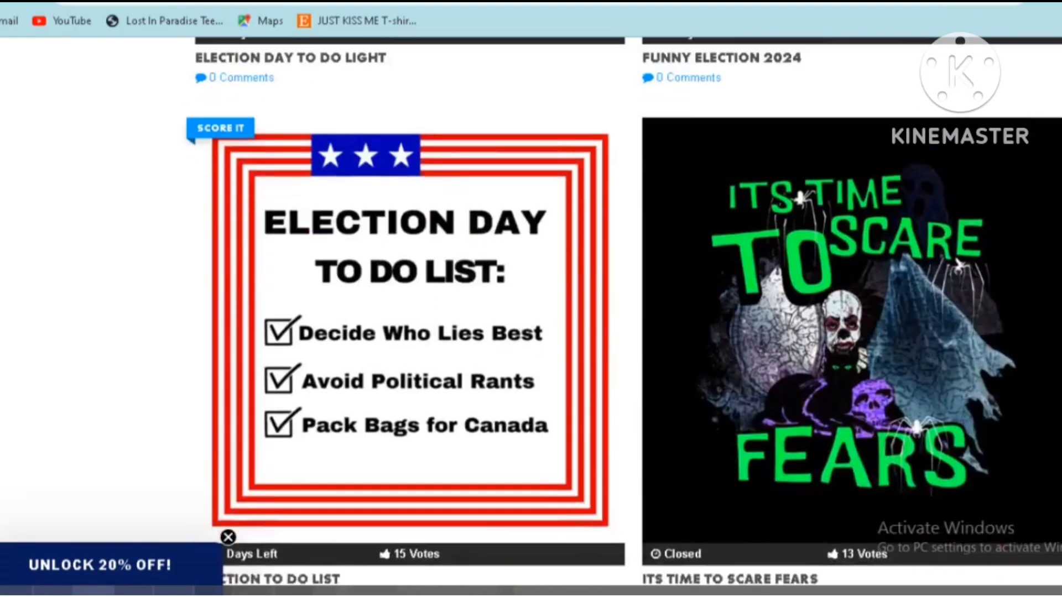
{"action": "scroll", "coordinate": [628, 310], "scroll_direction": "down", "scroll_amount": 3}
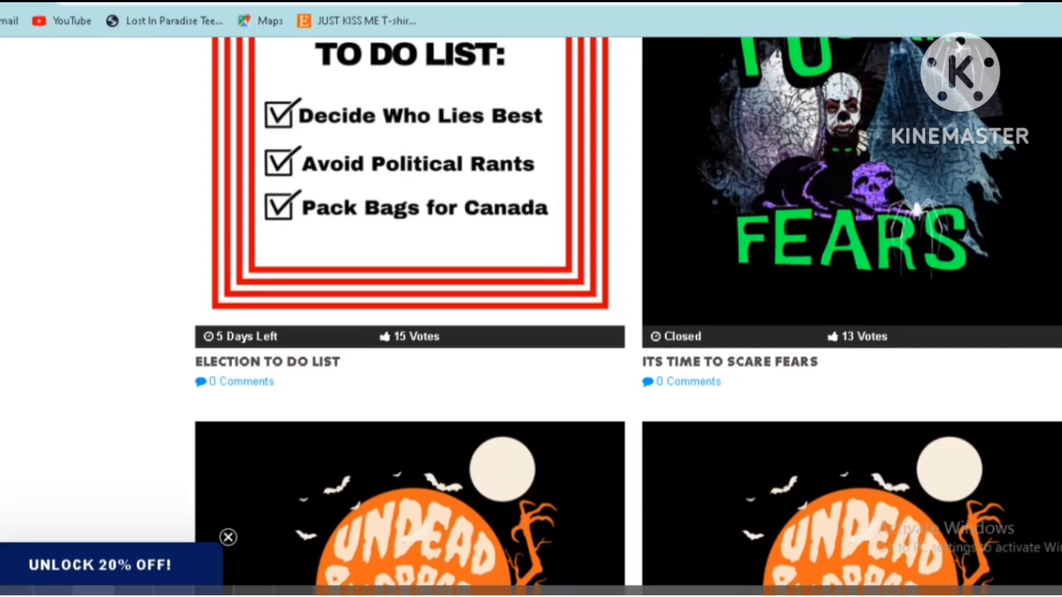
{"action": "scroll", "coordinate": [628, 309], "scroll_direction": "down", "scroll_amount": 10}
{"action": "scroll", "coordinate": [628, 310], "scroll_direction": "down", "scroll_amount": 3}
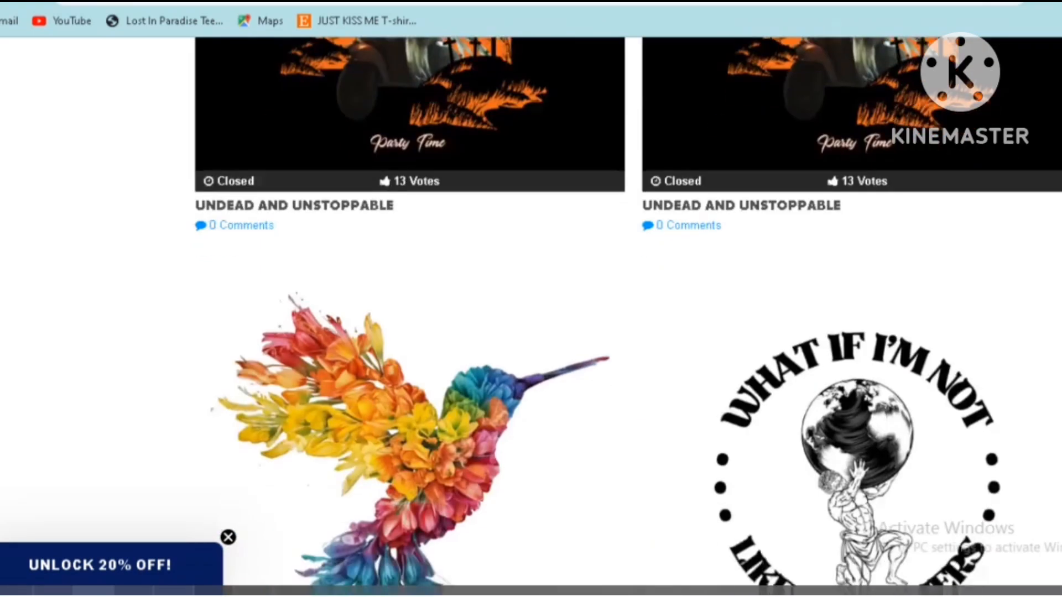
{"action": "scroll", "coordinate": [628, 309], "scroll_direction": "up", "scroll_amount": 20}
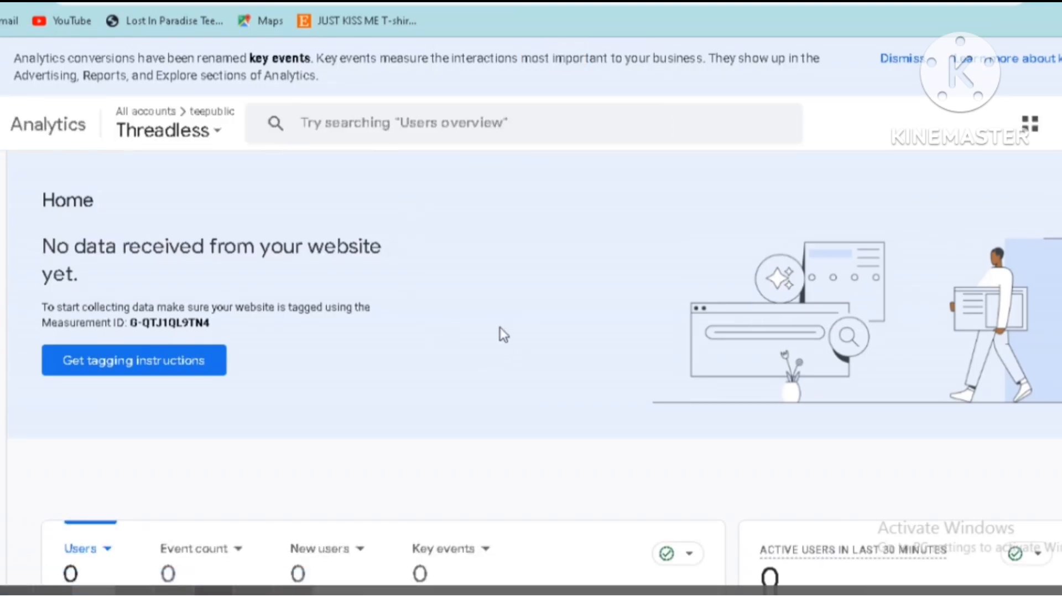
Return to the Threadless property's Analytics Home page and review the users chart, the realtime country card and the getting-started cards
{"action": "scroll", "coordinate": [497, 327], "scroll_direction": "down", "scroll_amount": 2}
{"action": "scroll", "coordinate": [425, 324], "scroll_direction": "down", "scroll_amount": 4}
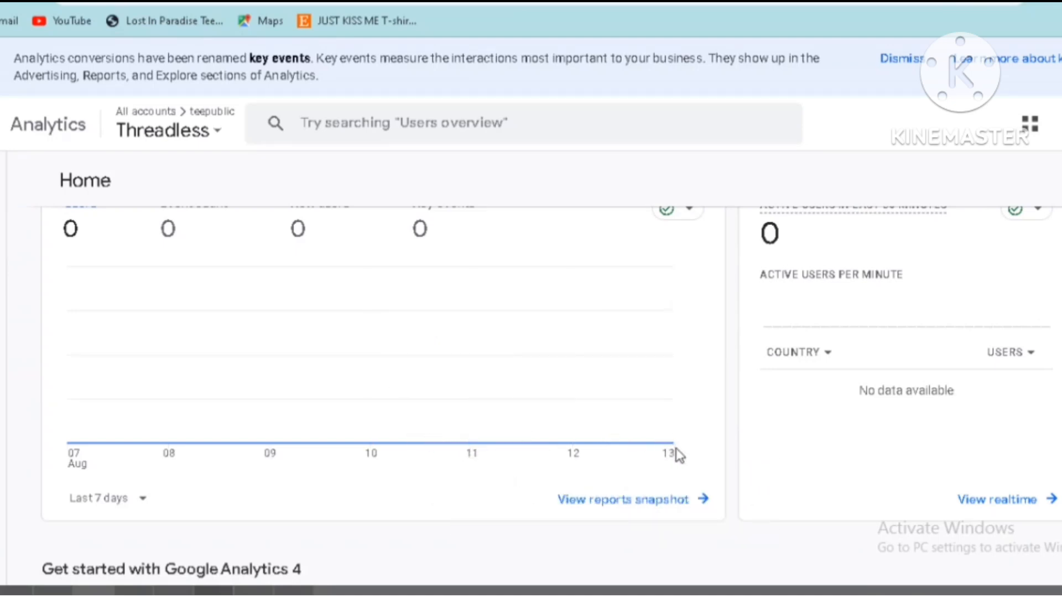
{"action": "left_click", "coordinate": [830, 352]}
{"action": "left_click", "coordinate": [770, 372]}
{"action": "scroll", "coordinate": [481, 387], "scroll_direction": "down", "scroll_amount": 5}
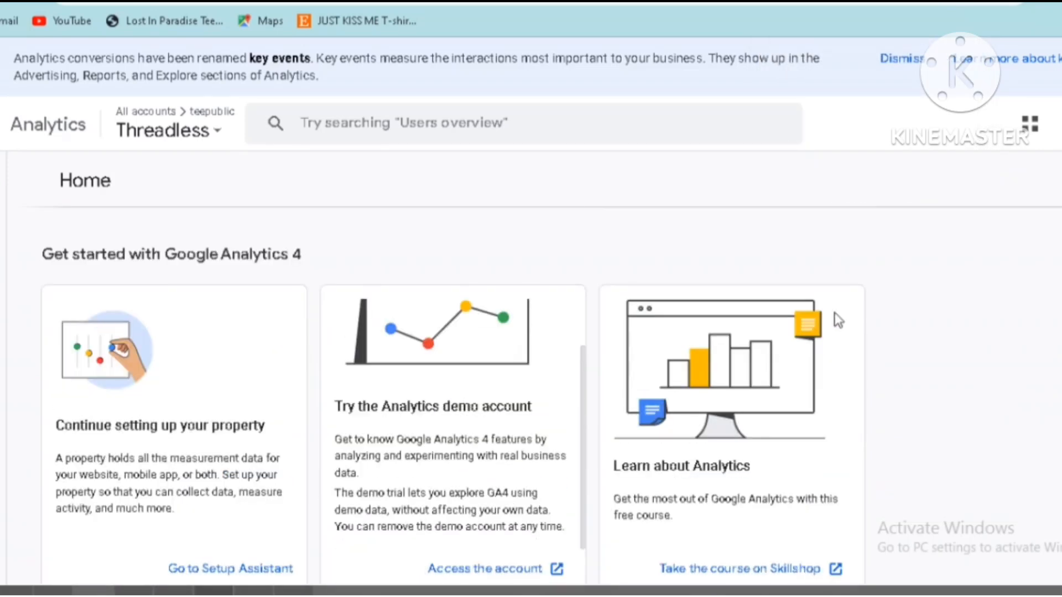
{"action": "scroll", "coordinate": [851, 332], "scroll_direction": "down", "scroll_amount": 2}
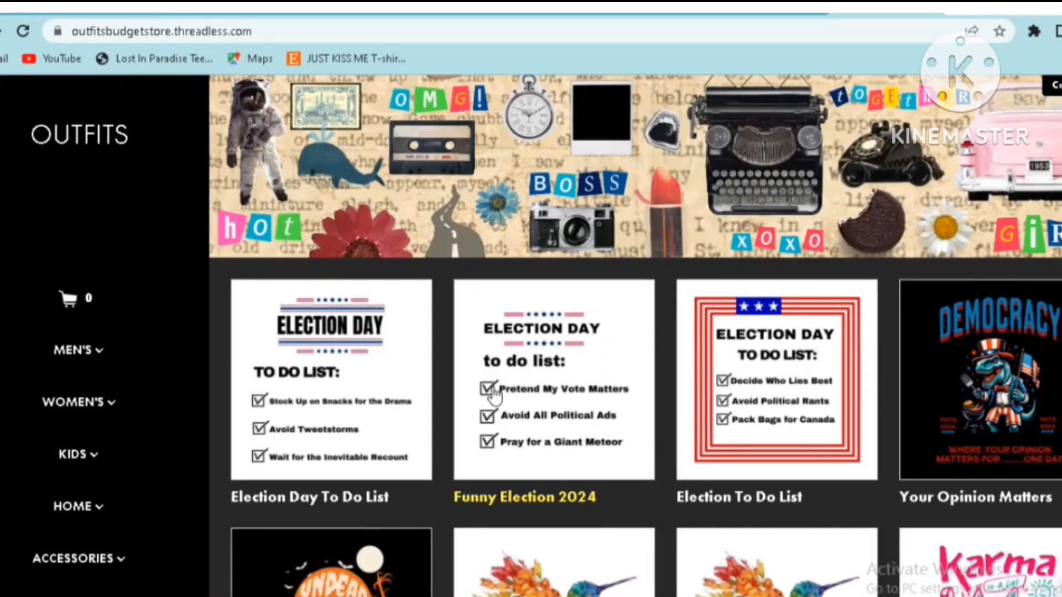
Open the Funny Election 2024 T-shirt in the OUTFITS shop, preview it in light blue, cyan and grey, and switch to the Analytics Realtime report
{"action": "left_click", "coordinate": [494, 397]}
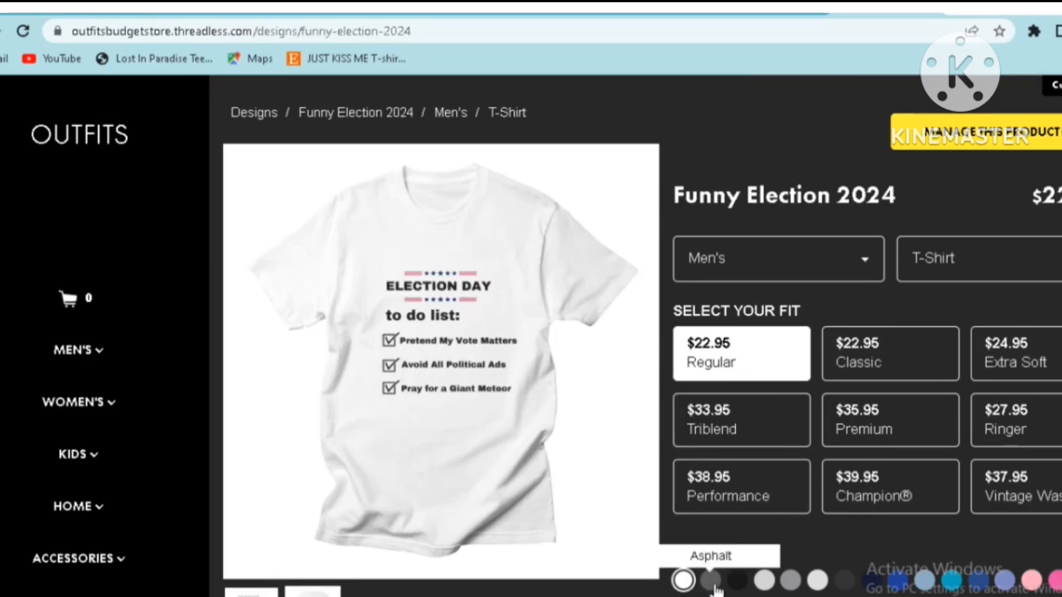
{"action": "left_click", "coordinate": [931, 584]}
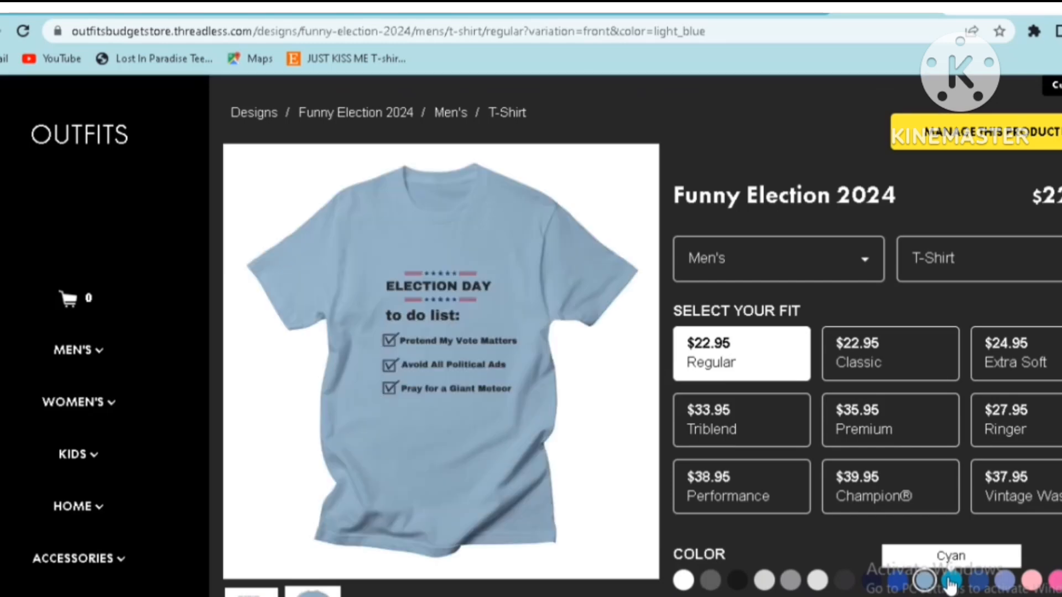
{"action": "left_click", "coordinate": [951, 582]}
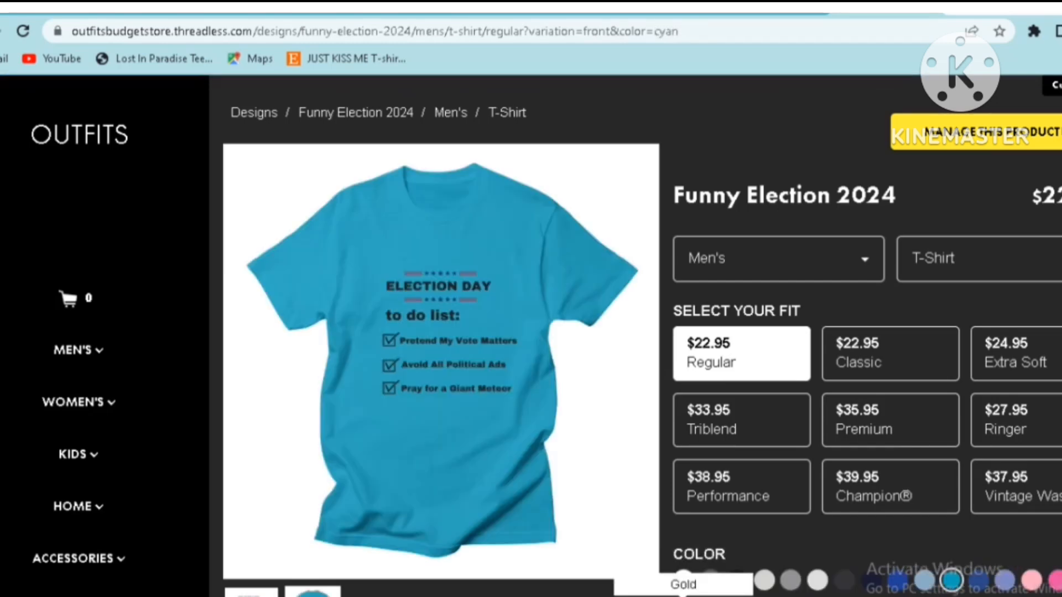
{"action": "left_click", "coordinate": [790, 580]}
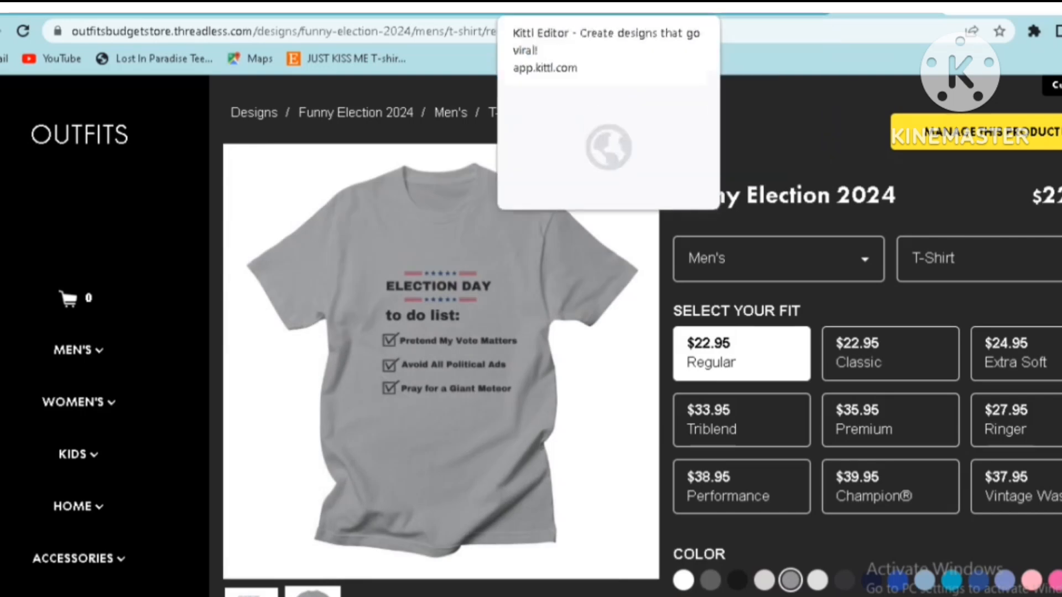
{"action": "left_click", "coordinate": [769, 7]}
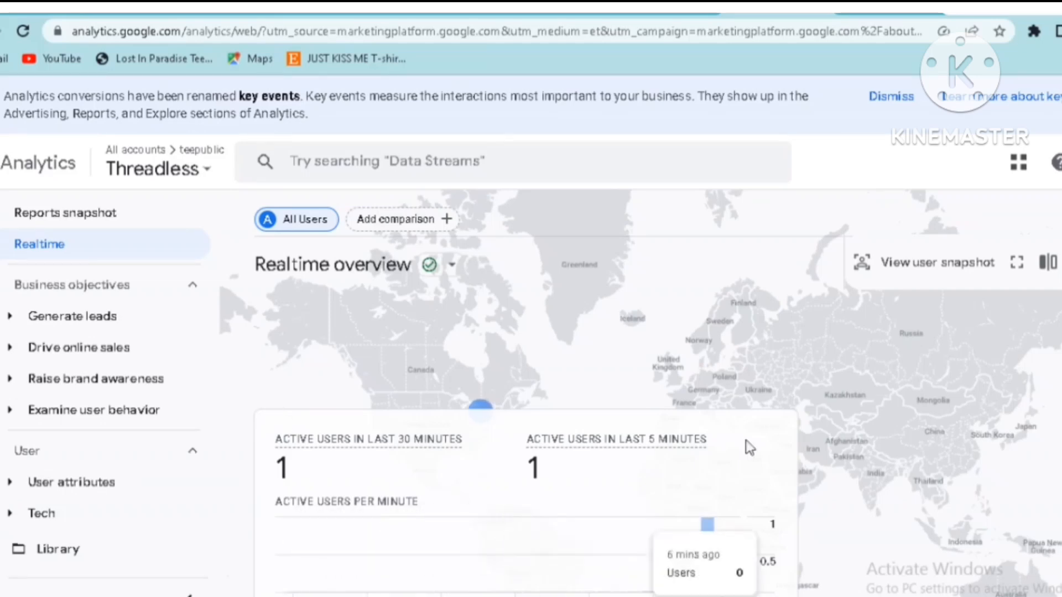
Examine the Realtime overview's active-user chart and its event count, key event, user property and page view cards
{"action": "scroll", "coordinate": [640, 394], "scroll_direction": "down", "scroll_amount": 5}
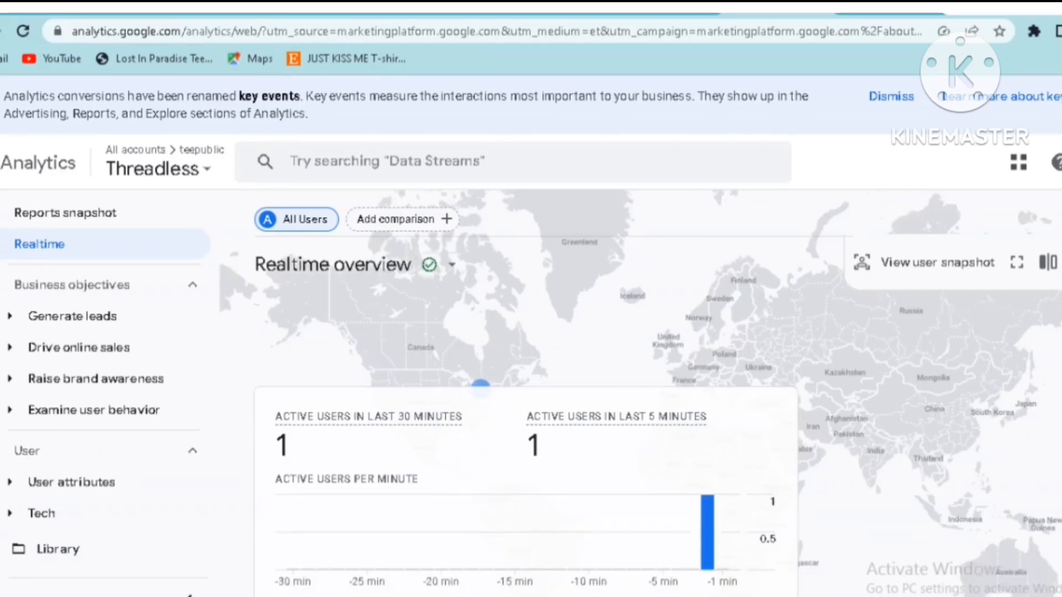
{"action": "scroll", "coordinate": [640, 393], "scroll_direction": "down", "scroll_amount": 4}
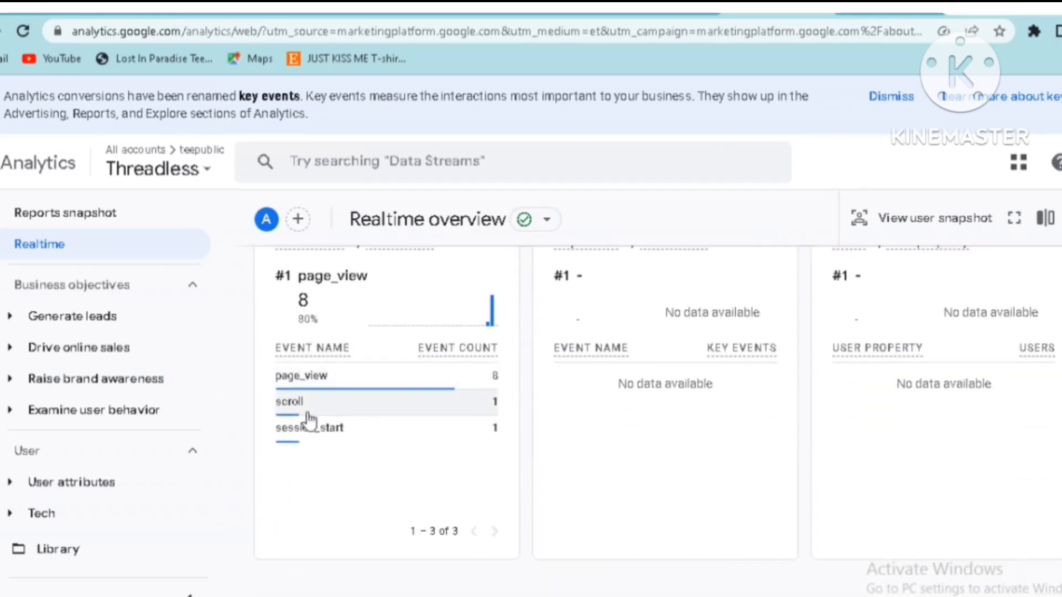
{"action": "mouse_move", "coordinate": [404, 432]}
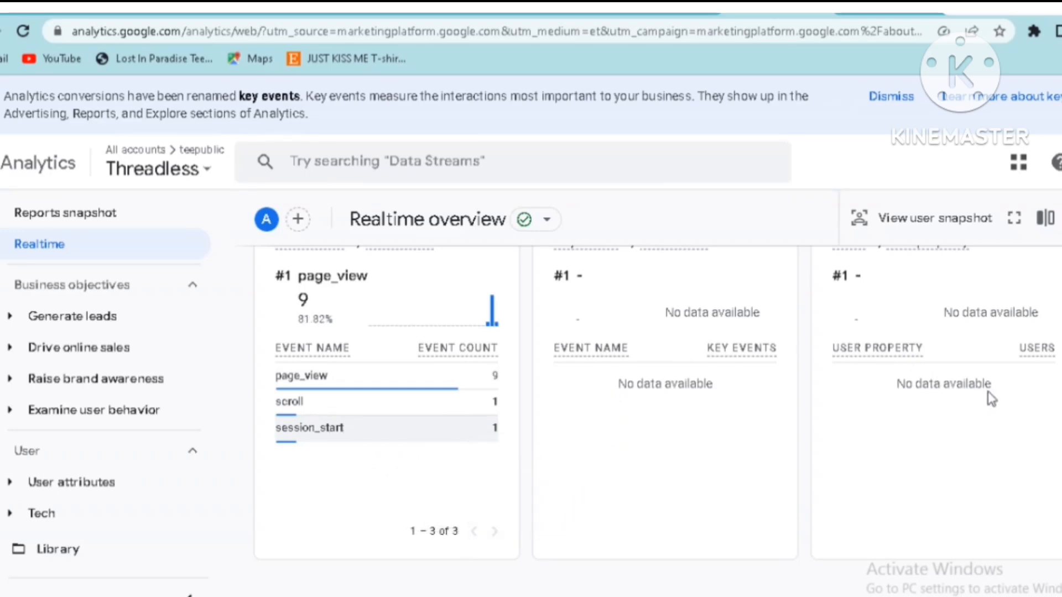
{"action": "scroll", "coordinate": [653, 387], "scroll_direction": "up", "scroll_amount": 5}
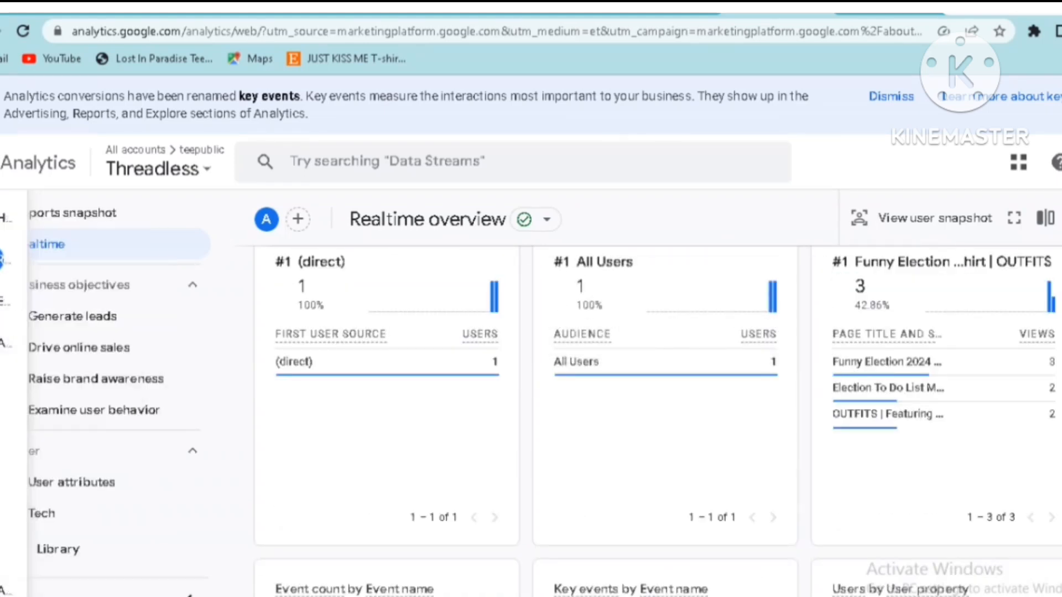
{"action": "mouse_move", "coordinate": [4, 343]}
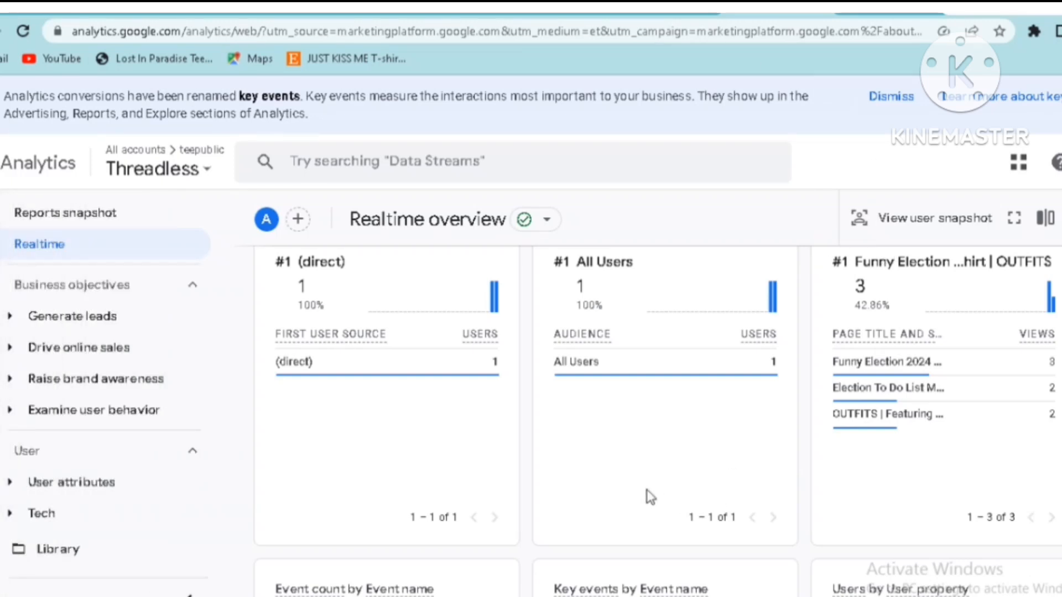
Enlarge the Realtime report in the browser and collapse its report navigation to widen the cards
{"action": "key", "text": "ctrl+plus"}
{"action": "key", "text": "ctrl+plus"}
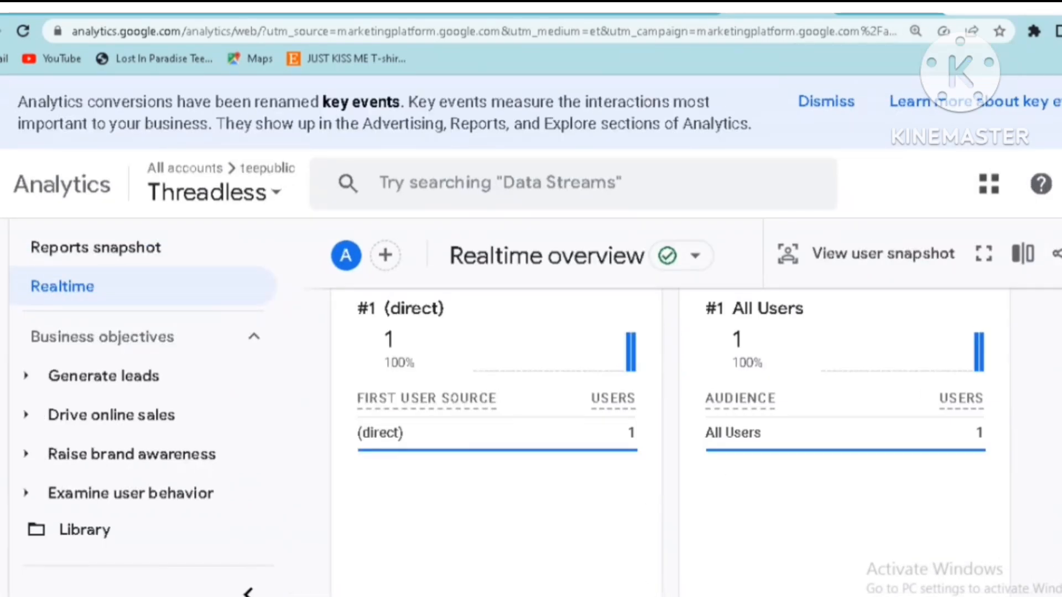
{"action": "left_click_drag", "start_coordinate": [935, 541], "coordinate": [967, 515]}
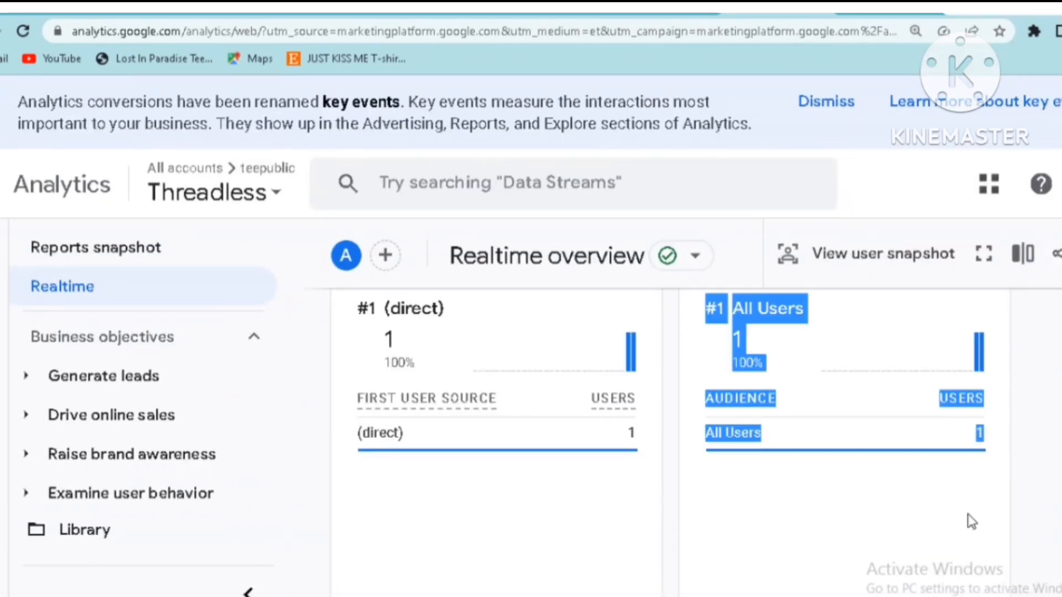
{"action": "left_click", "coordinate": [697, 529]}
{"action": "scroll", "coordinate": [721, 502], "scroll_direction": "down", "scroll_amount": 3}
{"action": "scroll", "coordinate": [721, 502], "scroll_direction": "up", "scroll_amount": 3}
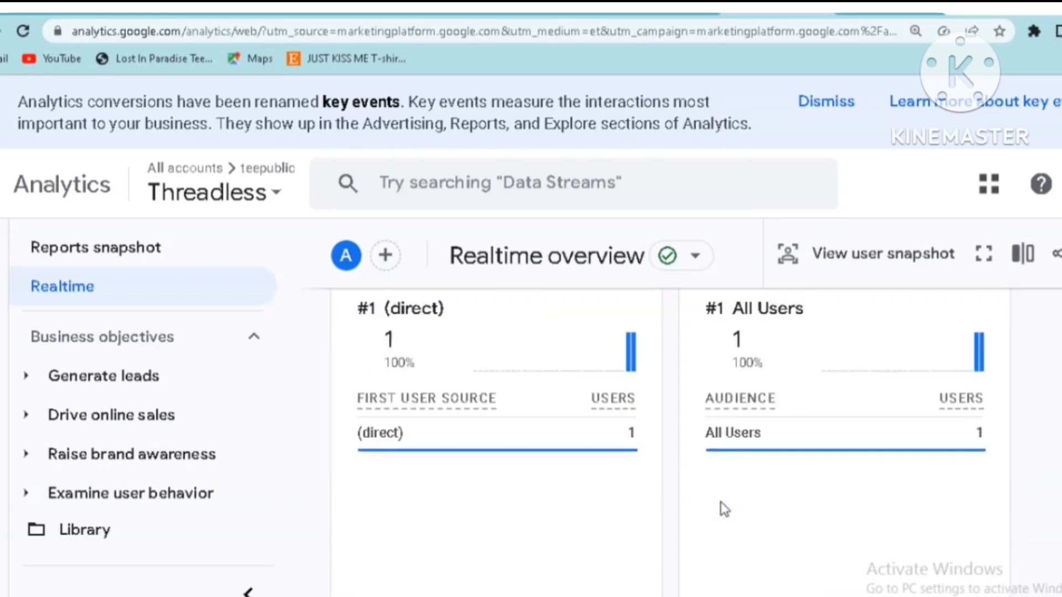
{"action": "left_click", "coordinate": [248, 591]}
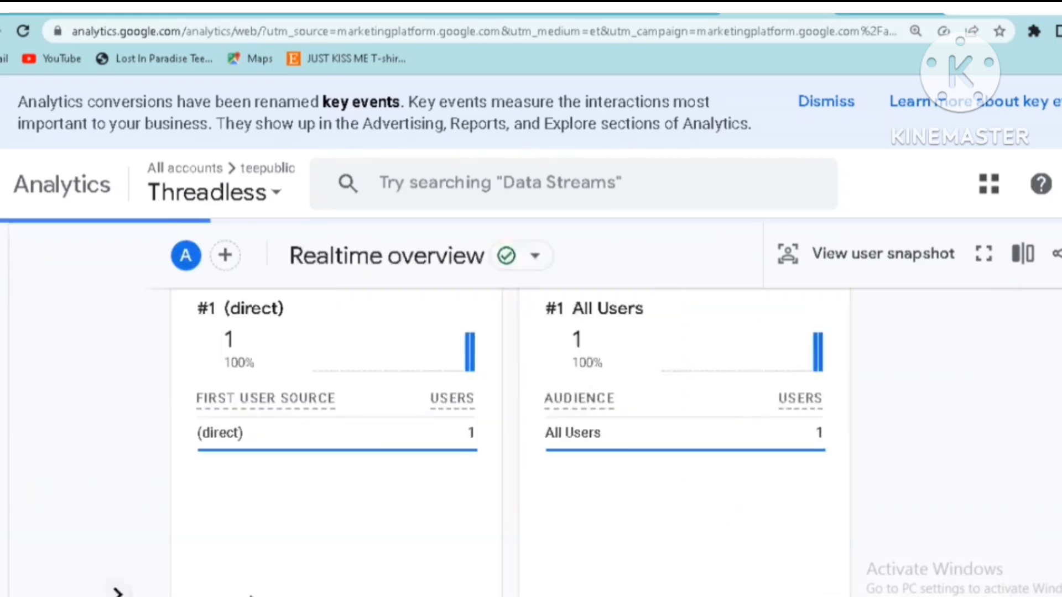
Review the widened report's user source, audience, page title and event count cards and the active-user map
{"action": "scroll", "coordinate": [811, 454], "scroll_direction": "up", "scroll_amount": 5}
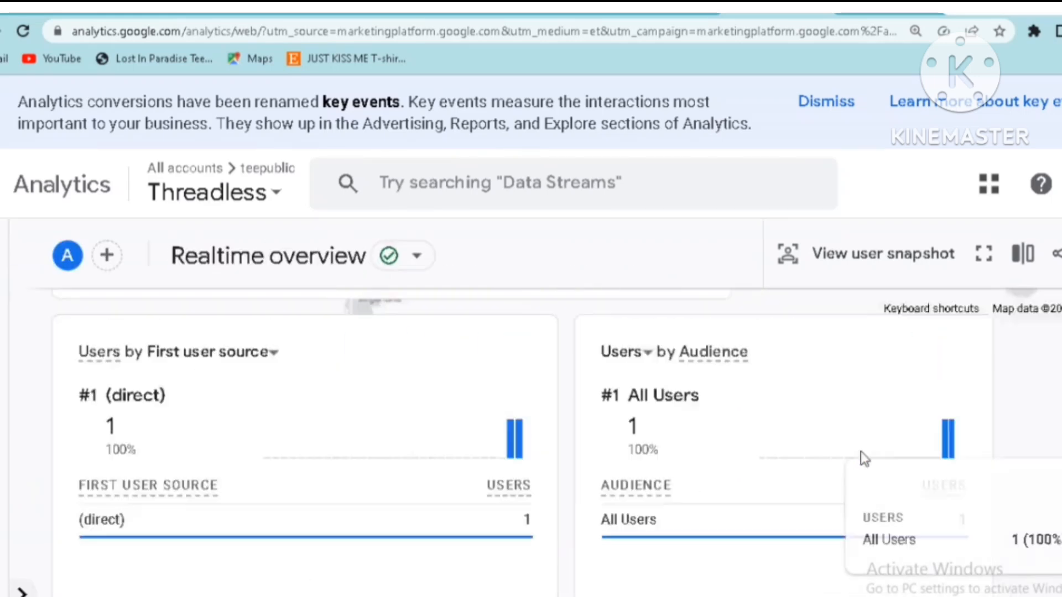
{"action": "scroll", "coordinate": [870, 447], "scroll_direction": "down", "scroll_amount": 10}
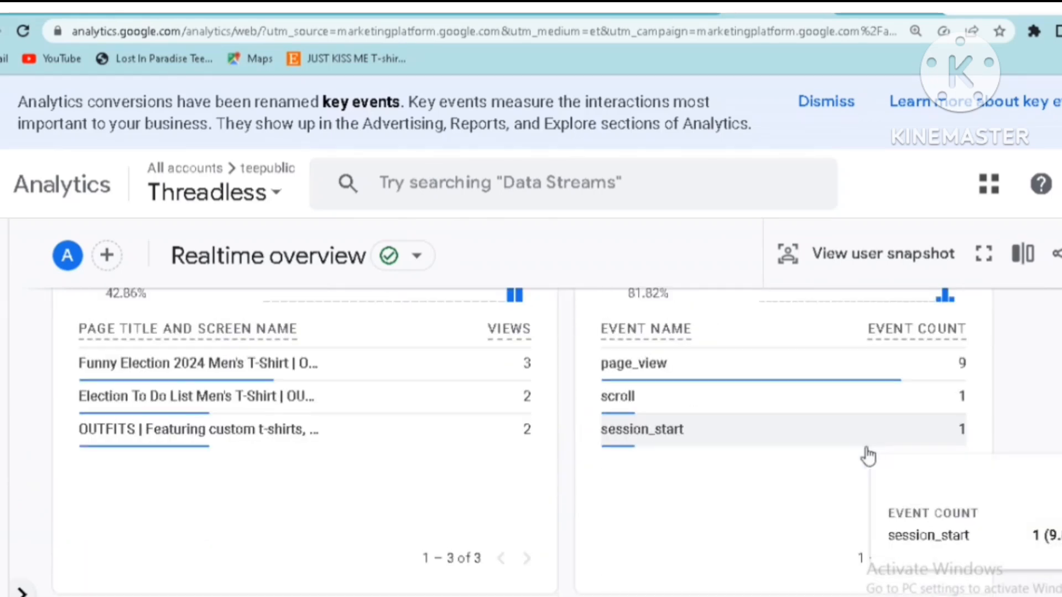
{"action": "mouse_move", "coordinate": [164, 332]}
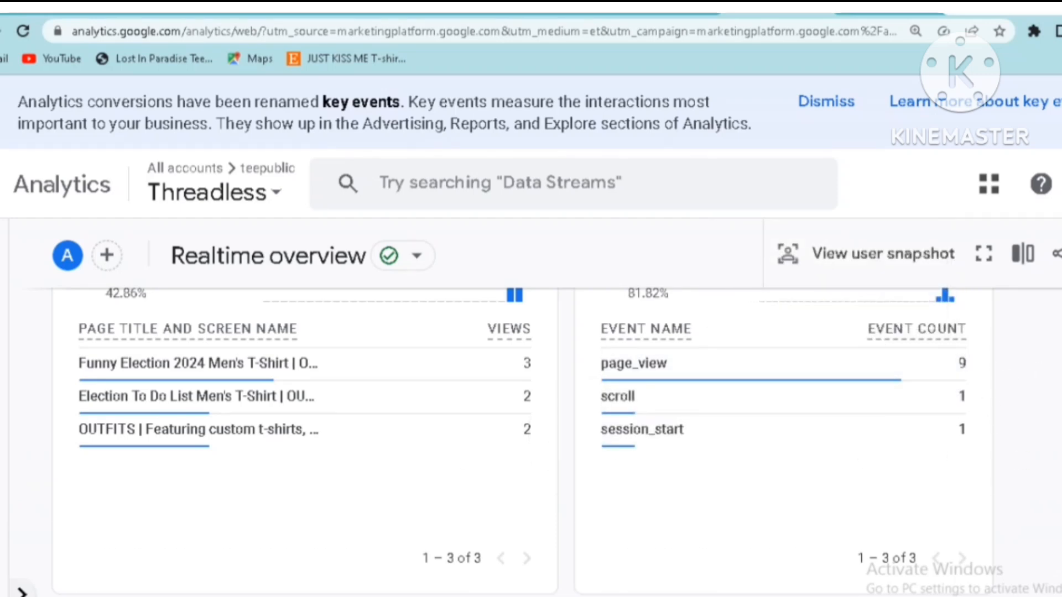
{"action": "scroll", "coordinate": [531, 442], "scroll_direction": "up", "scroll_amount": 10}
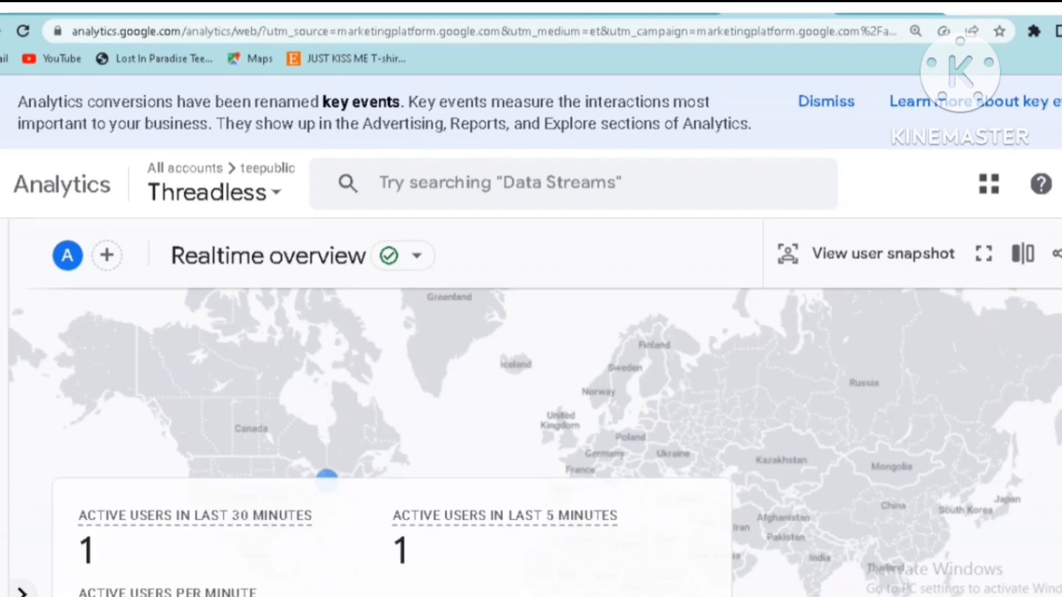
{"action": "scroll", "coordinate": [572, 486], "scroll_direction": "down", "scroll_amount": 2}
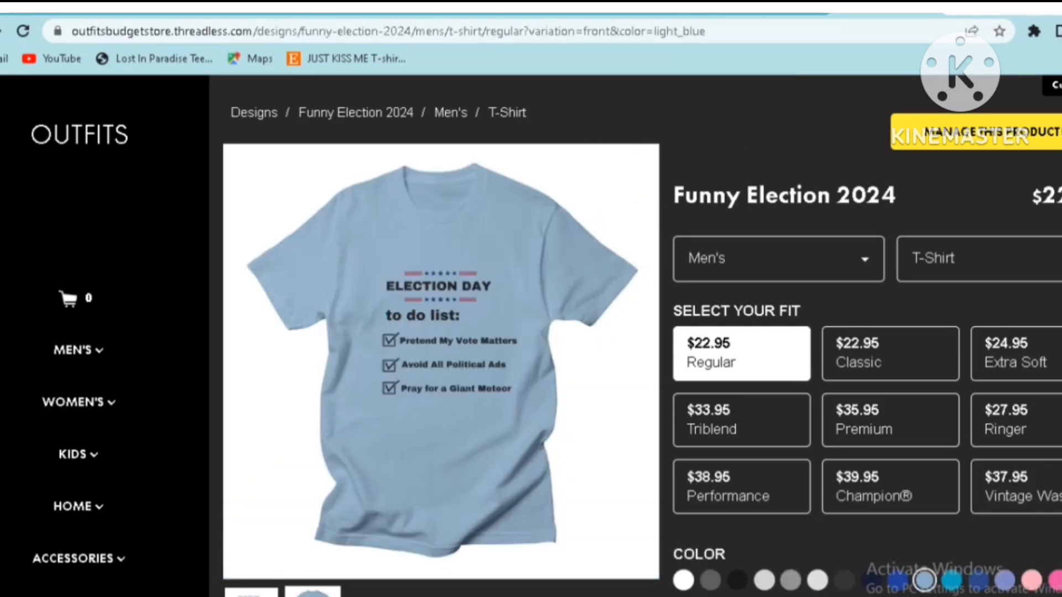
Return to the OUTFITS shop and preview the women's Fitness Barbie T-shirt in the Fitted fit and in white
{"action": "key", "text": "alt+Left"}
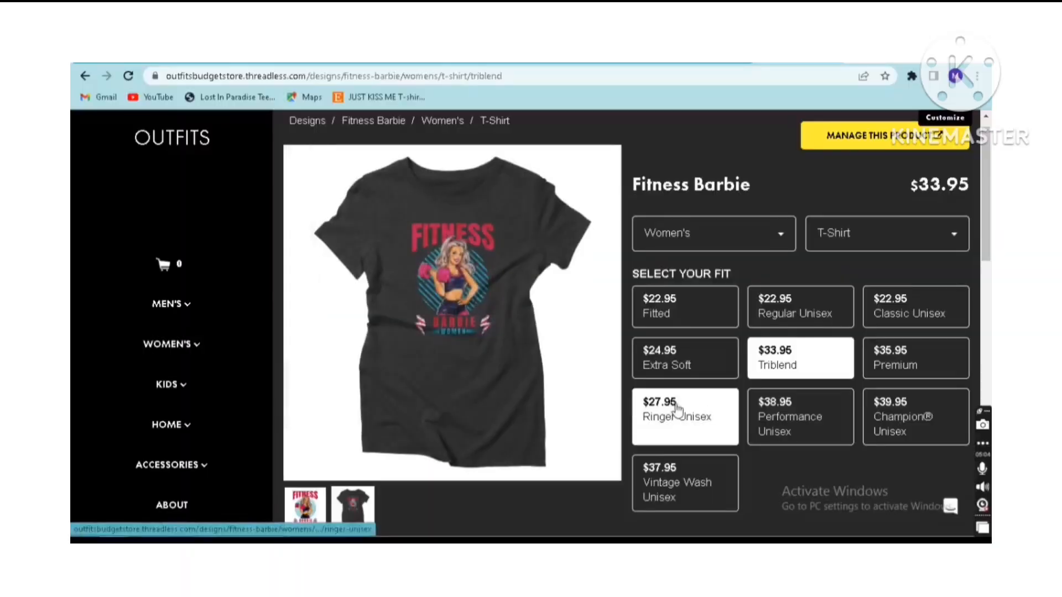
{"action": "left_click", "coordinate": [665, 318]}
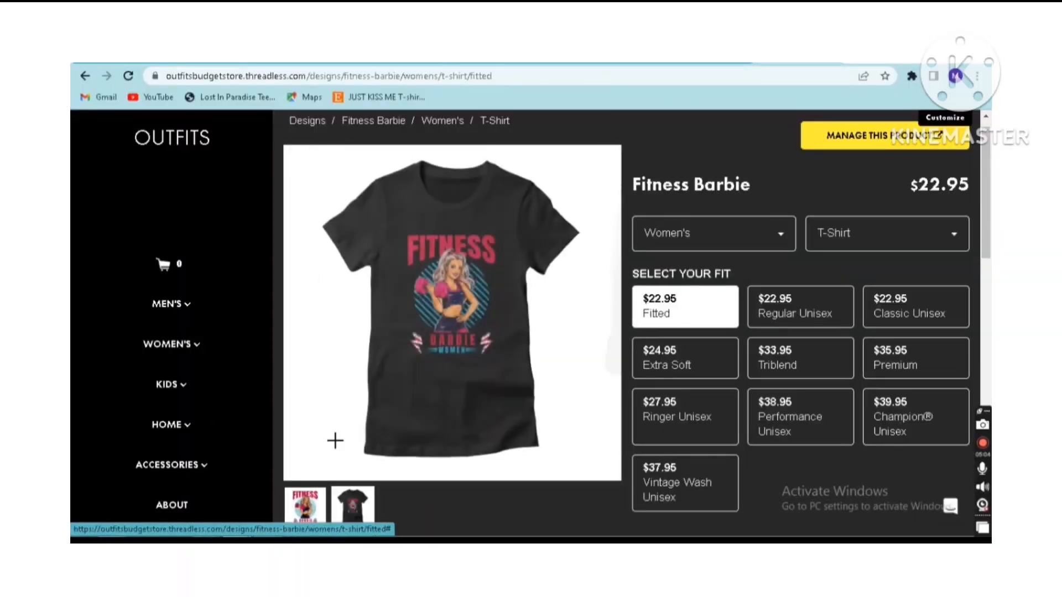
{"action": "scroll", "coordinate": [988, 213], "scroll_direction": "down", "scroll_amount": 1}
{"action": "left_click_drag", "start_coordinate": [988, 213], "coordinate": [989, 282]}
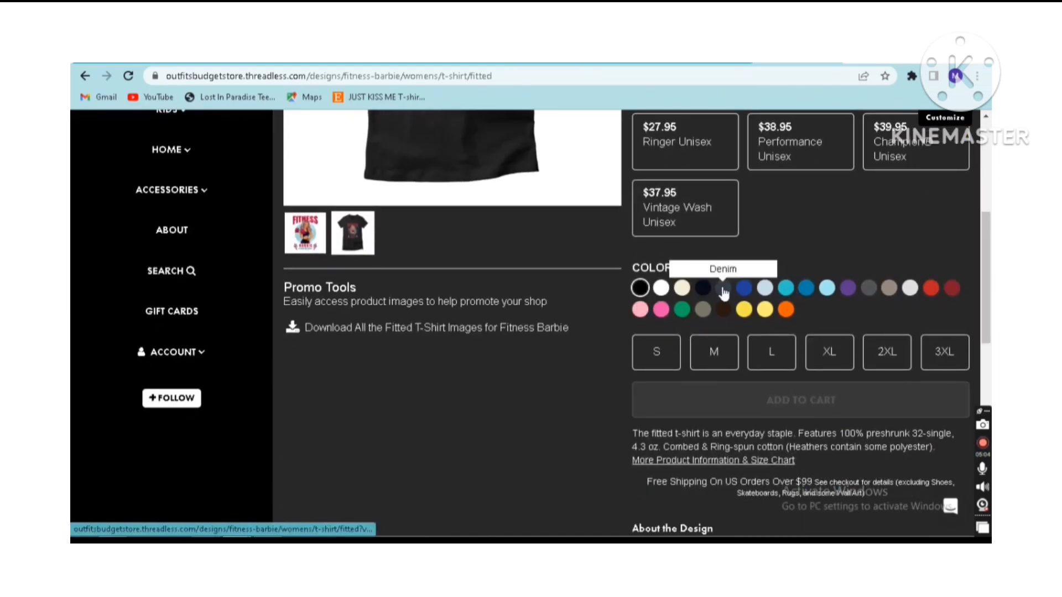
{"action": "left_click", "coordinate": [661, 288]}
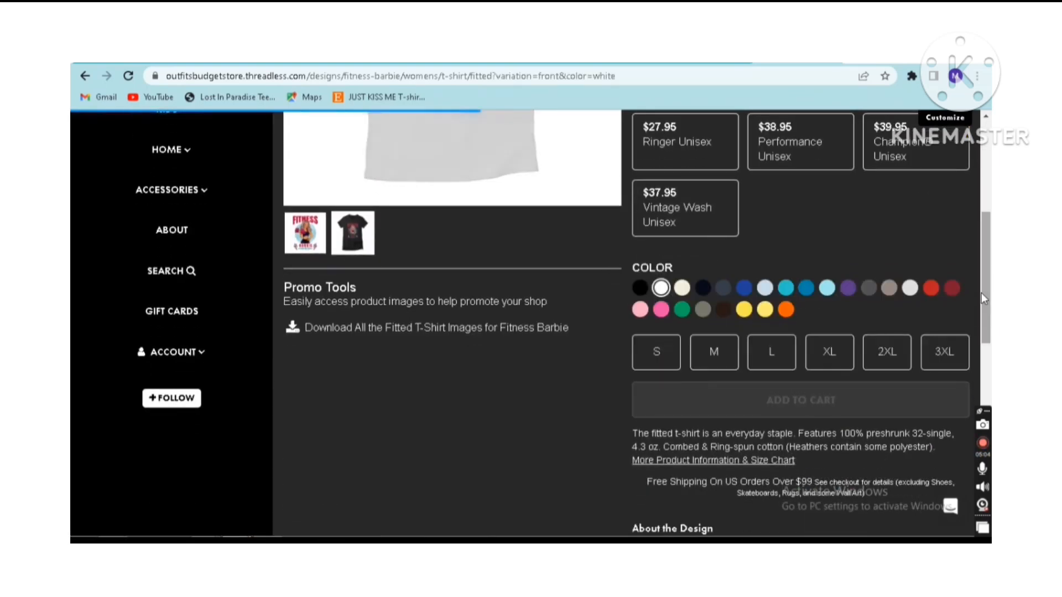
{"action": "left_click_drag", "start_coordinate": [981, 293], "coordinate": [977, 221]}
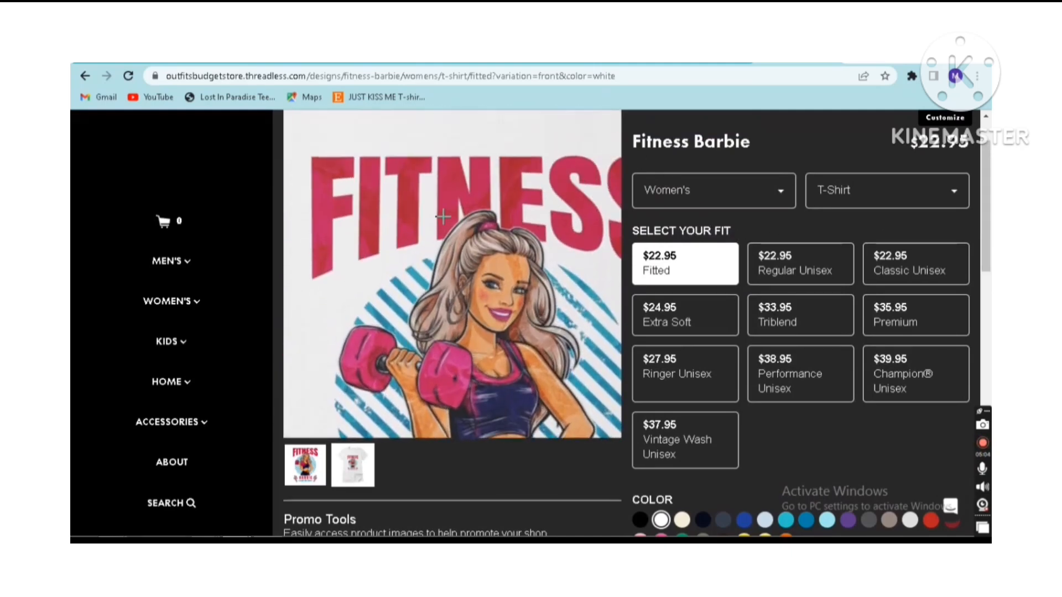
Look into the shop's Home and Men's categories, and go back to the Fitness Barbie design page to view its other products and colours
{"action": "left_click", "coordinate": [167, 380]}
{"action": "left_click", "coordinate": [168, 380]}
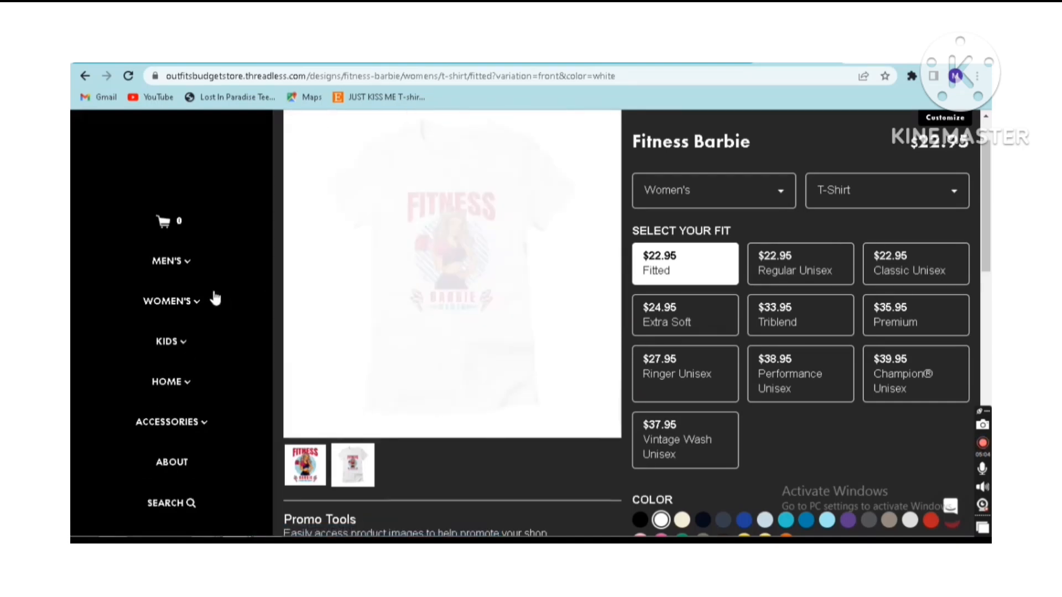
{"action": "left_click", "coordinate": [202, 262]}
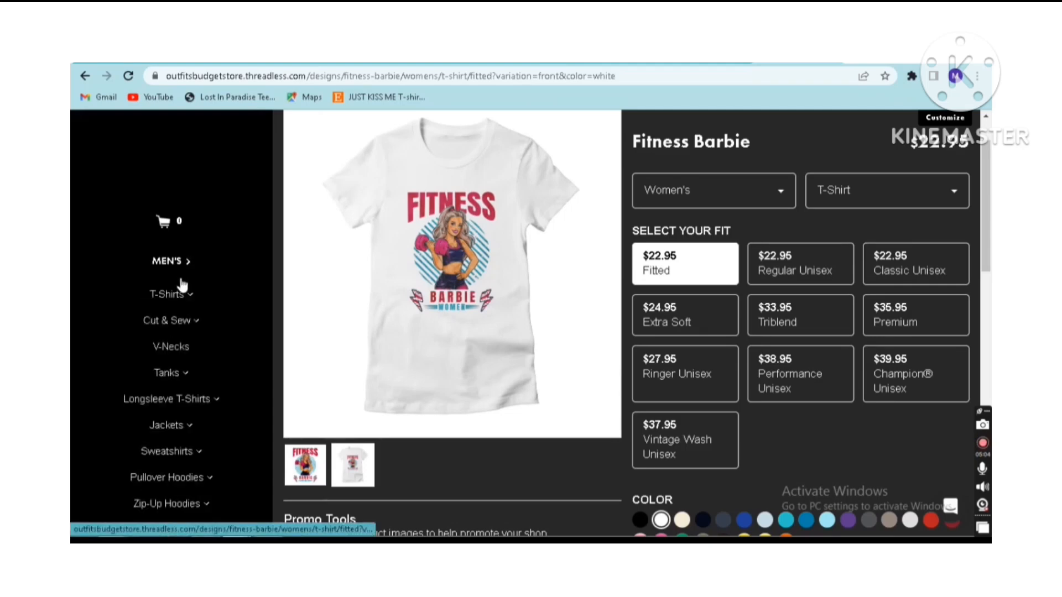
{"action": "left_click", "coordinate": [84, 79]}
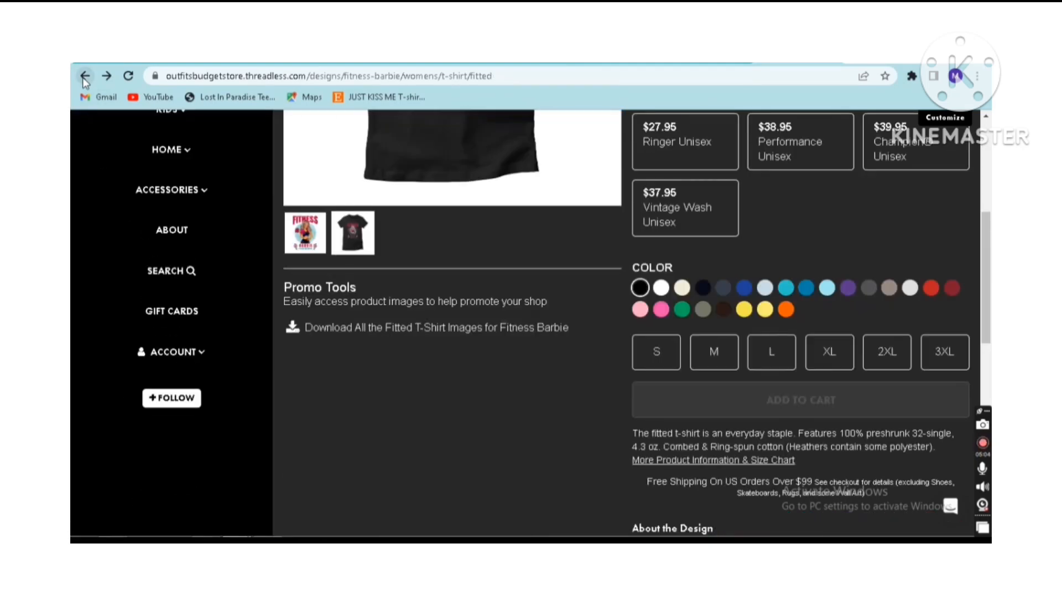
{"action": "left_click", "coordinate": [85, 78]}
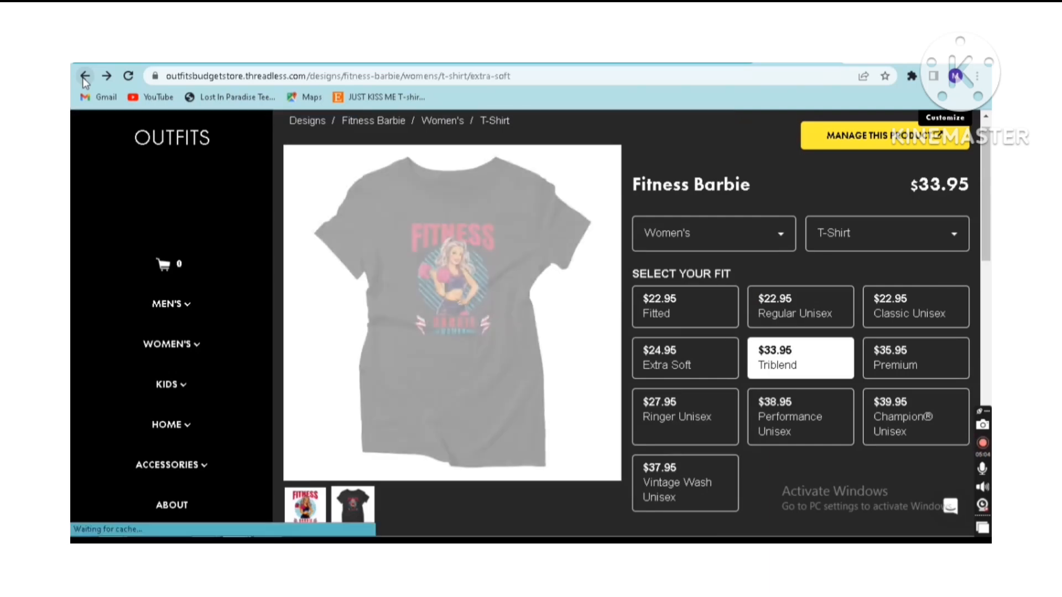
{"action": "left_click", "coordinate": [84, 79]}
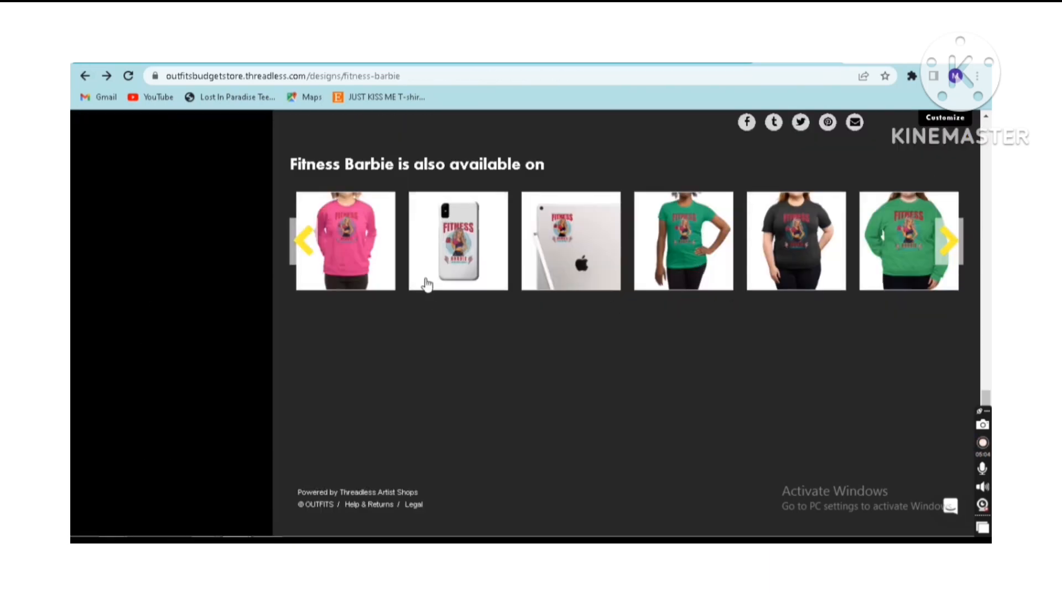
{"action": "scroll", "coordinate": [713, 354], "scroll_direction": "up", "scroll_amount": 1}
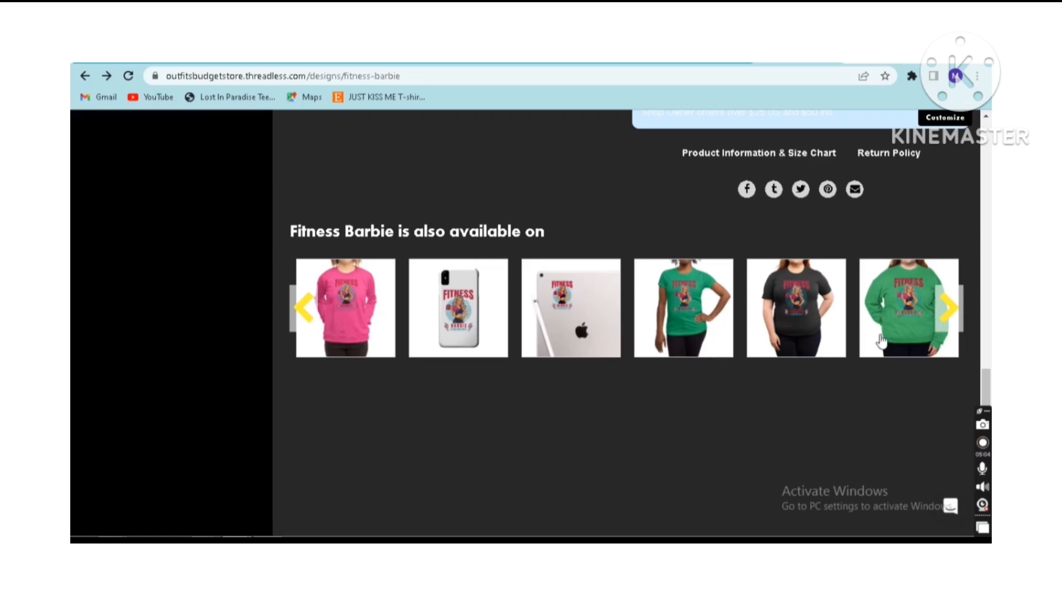
{"action": "scroll", "coordinate": [753, 301], "scroll_direction": "up", "scroll_amount": 8}
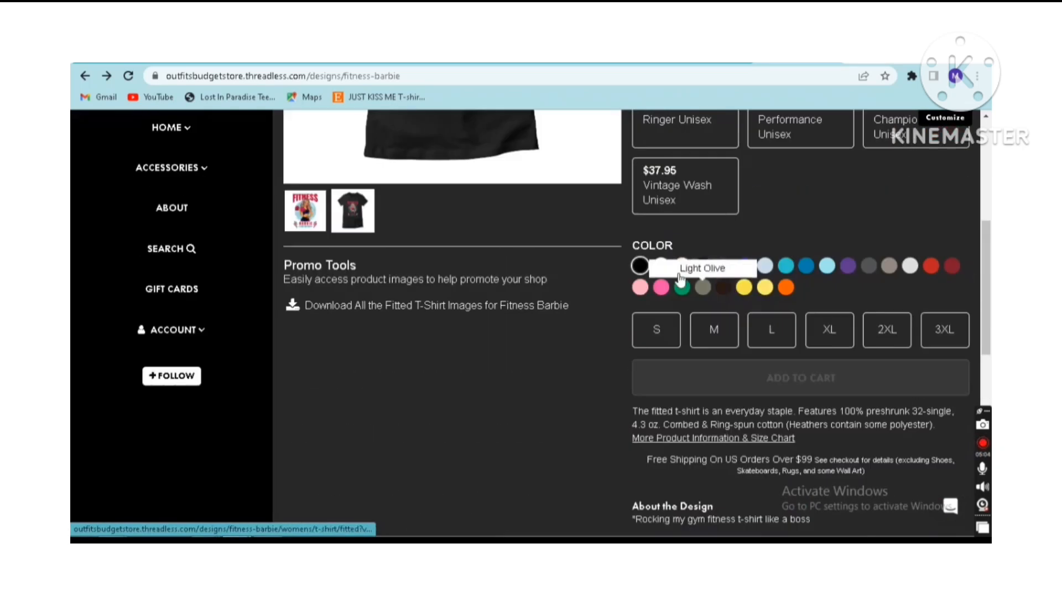
{"action": "scroll", "coordinate": [128, 327], "scroll_direction": "up", "scroll_amount": 2}
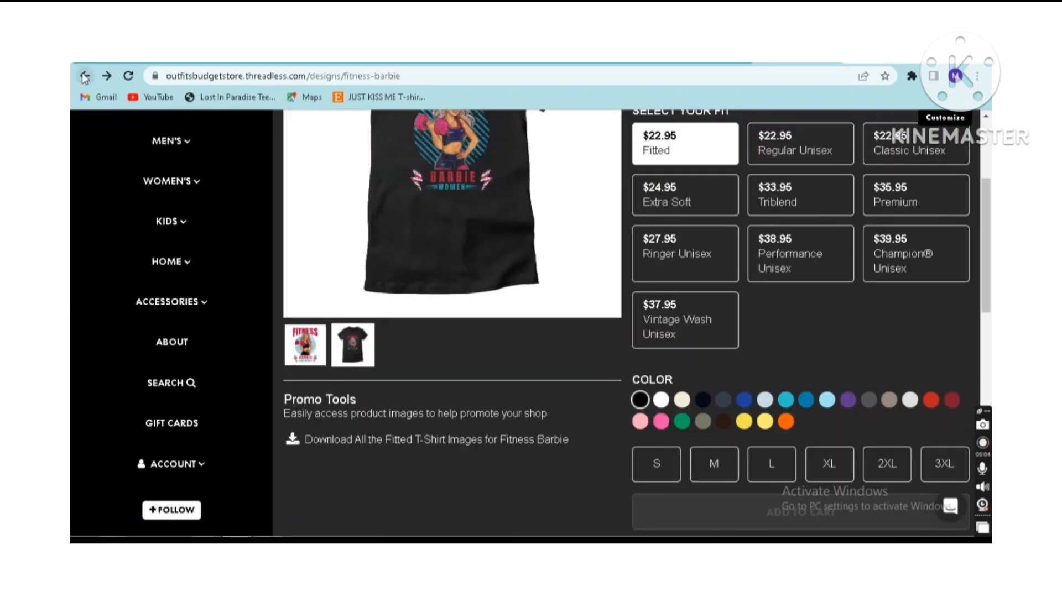
Go back to the artist profile's activity page and open the linked OUTFITS artist shop's design listing
{"action": "left_click", "coordinate": [84, 77]}
{"action": "left_click", "coordinate": [85, 76]}
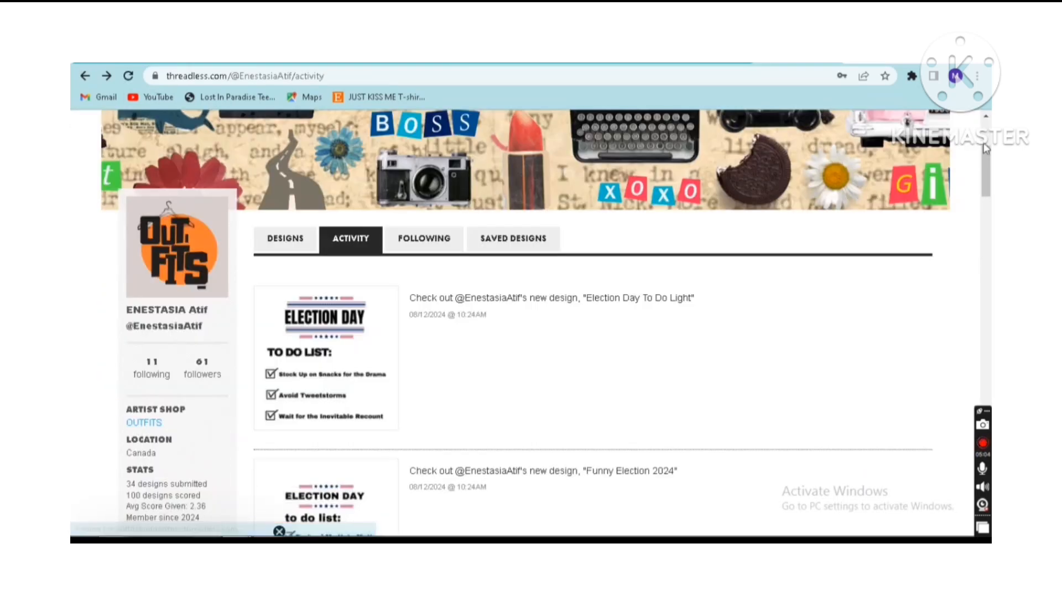
{"action": "mouse_move", "coordinate": [989, 153]}
{"action": "left_mouse_down"}
{"action": "mouse_move", "coordinate": [991, 183]}
{"action": "mouse_move", "coordinate": [988, 173]}
{"action": "left_mouse_up"}
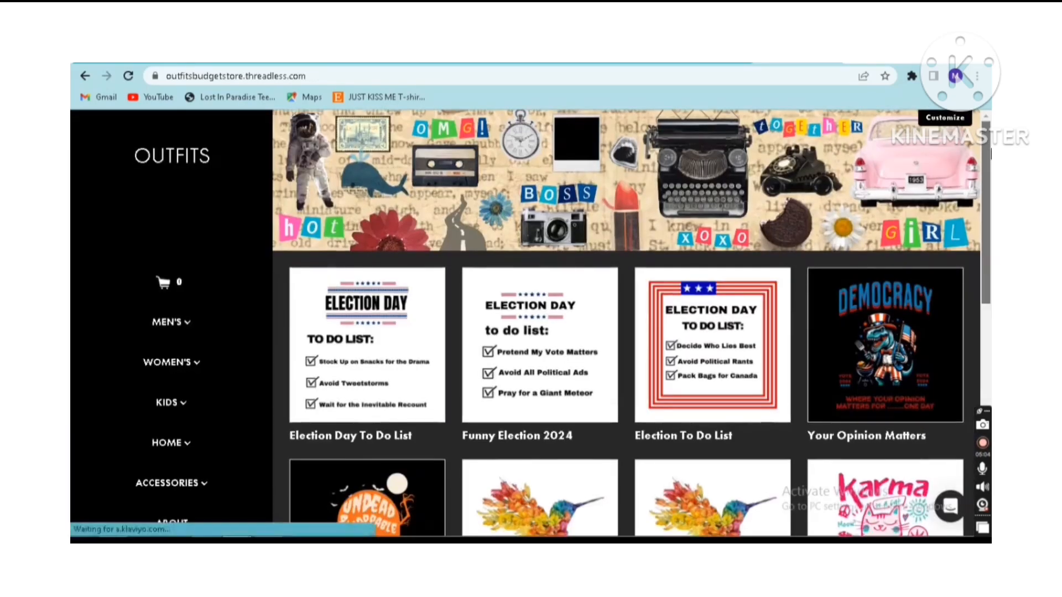
{"action": "left_click_drag", "start_coordinate": [988, 157], "coordinate": [991, 259]}
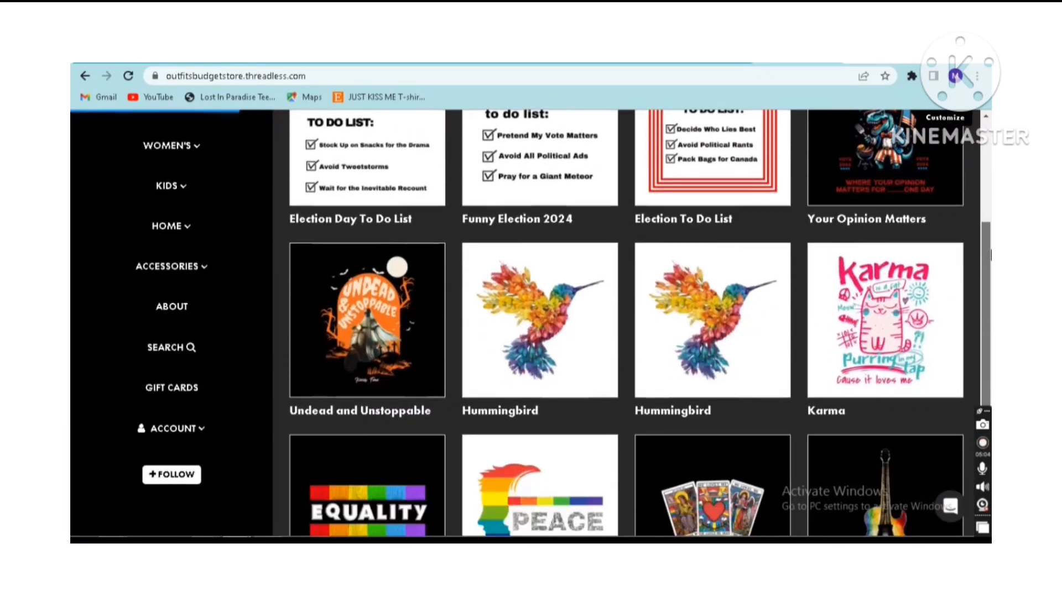
Open the Karma design in the OUTFITS shop and preview the men's regular T-shirt in white
{"action": "left_click", "coordinate": [887, 313]}
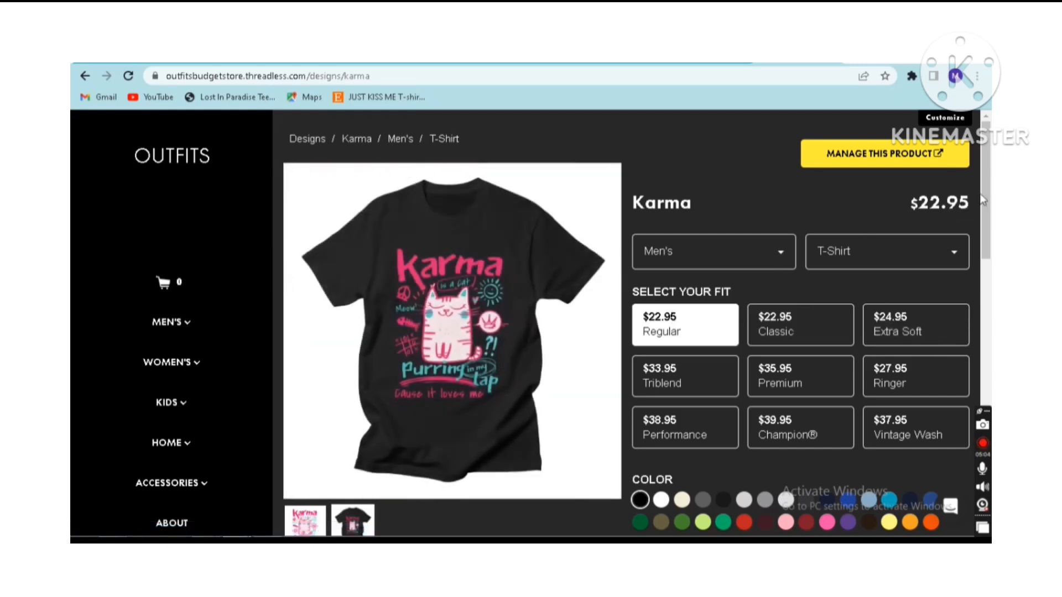
{"action": "scroll", "coordinate": [987, 186], "scroll_direction": "down", "scroll_amount": 3}
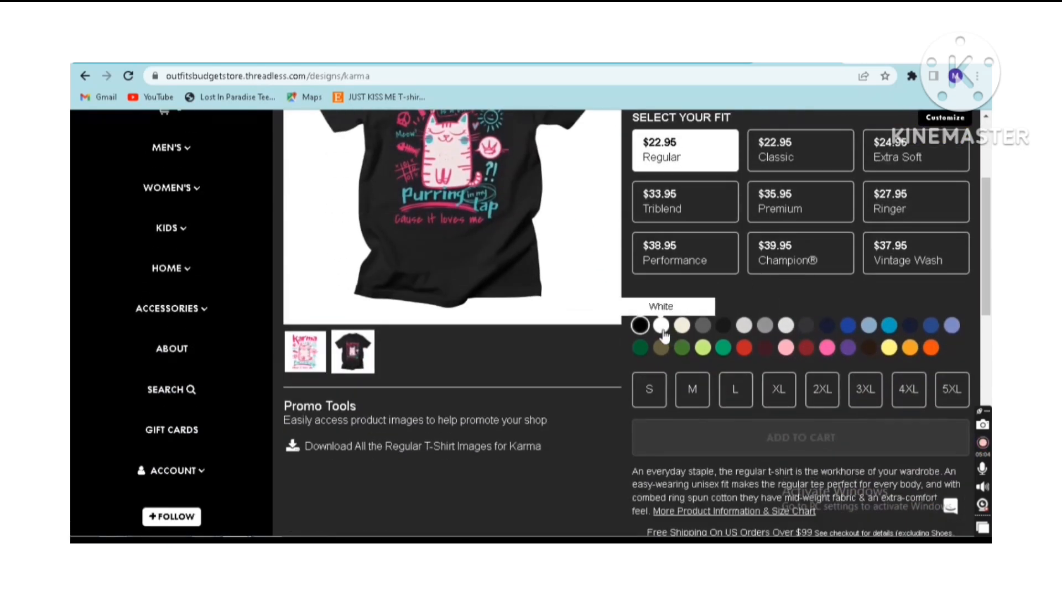
{"action": "left_click", "coordinate": [670, 329]}
{"action": "scroll", "coordinate": [988, 230], "scroll_direction": "up", "scroll_amount": 3}
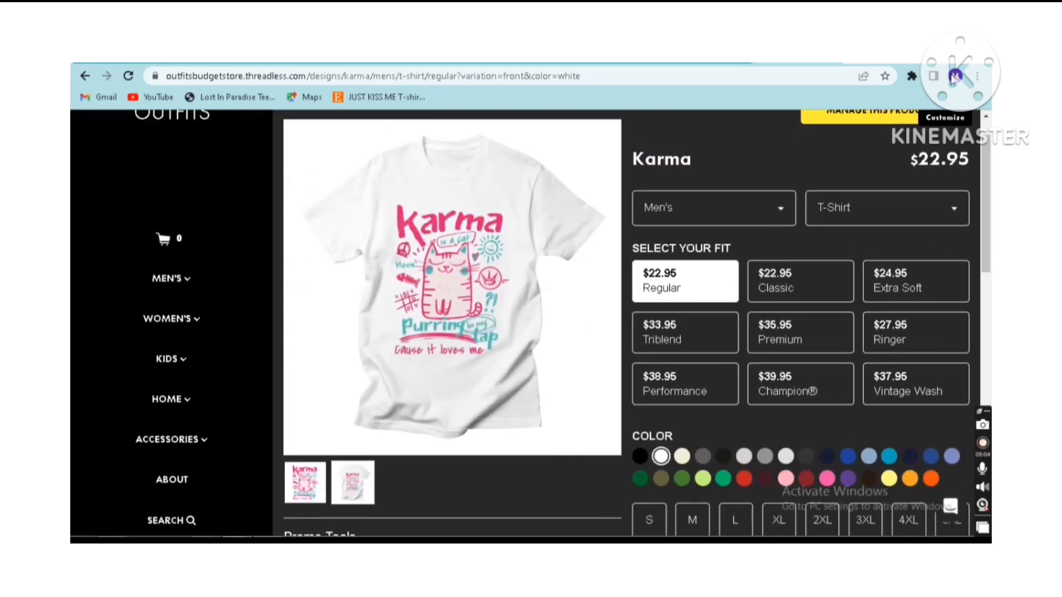
Switch to the Analytics Realtime overview and check the page title views and event count cards
{"action": "left_click", "coordinate": [699, 56]}
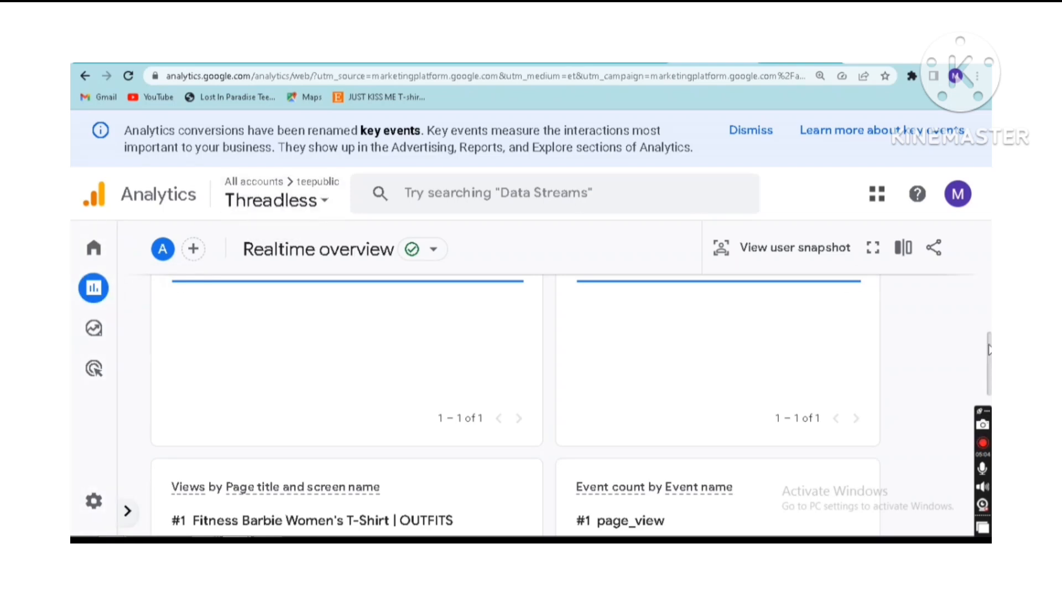
{"action": "scroll", "coordinate": [553, 387], "scroll_direction": "down", "scroll_amount": 3}
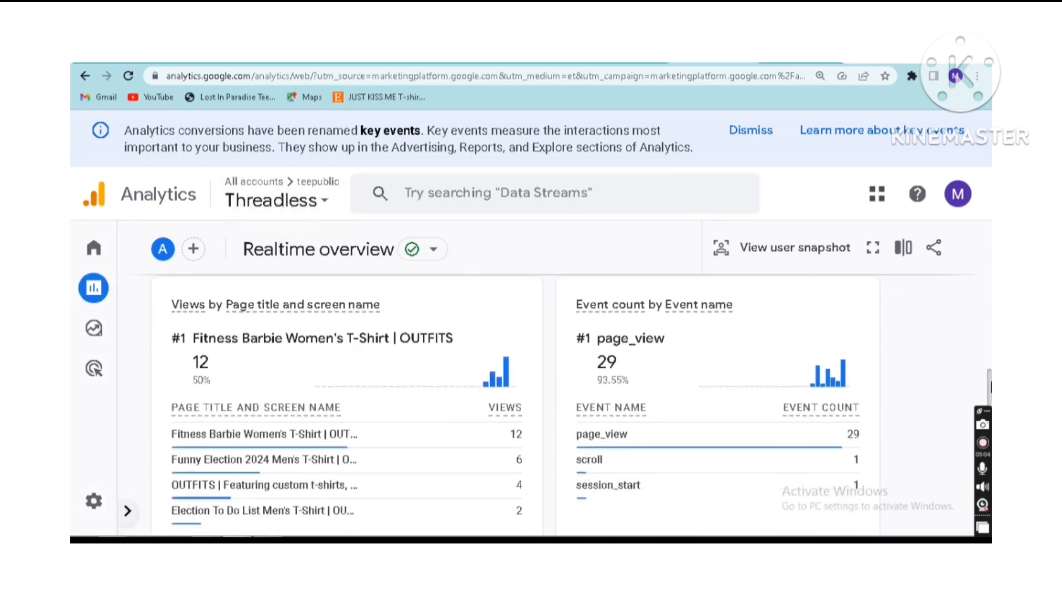
Examine the Realtime overview's active users per minute, page title views, event counts, key events and user property cards
{"action": "left_click_drag", "start_coordinate": [991, 384], "coordinate": [987, 398]}
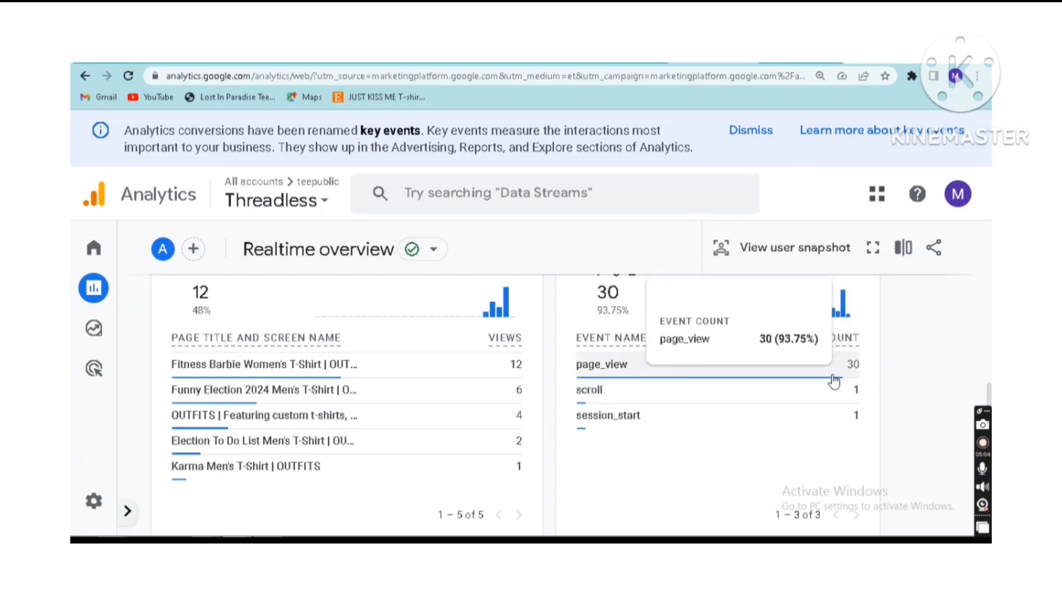
{"action": "scroll", "coordinate": [870, 367], "scroll_direction": "up", "scroll_amount": 2}
{"action": "scroll", "coordinate": [515, 404], "scroll_direction": "down", "scroll_amount": 2}
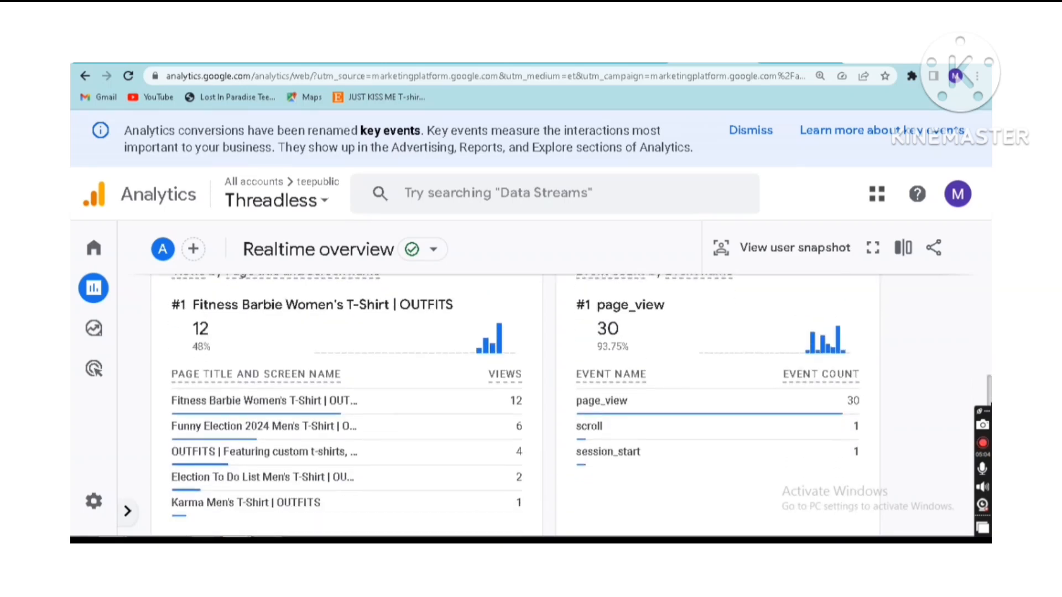
{"action": "left_click_drag", "start_coordinate": [988, 397], "coordinate": [973, 214]}
{"action": "scroll", "coordinate": [940, 255], "scroll_direction": "down", "scroll_amount": 4}
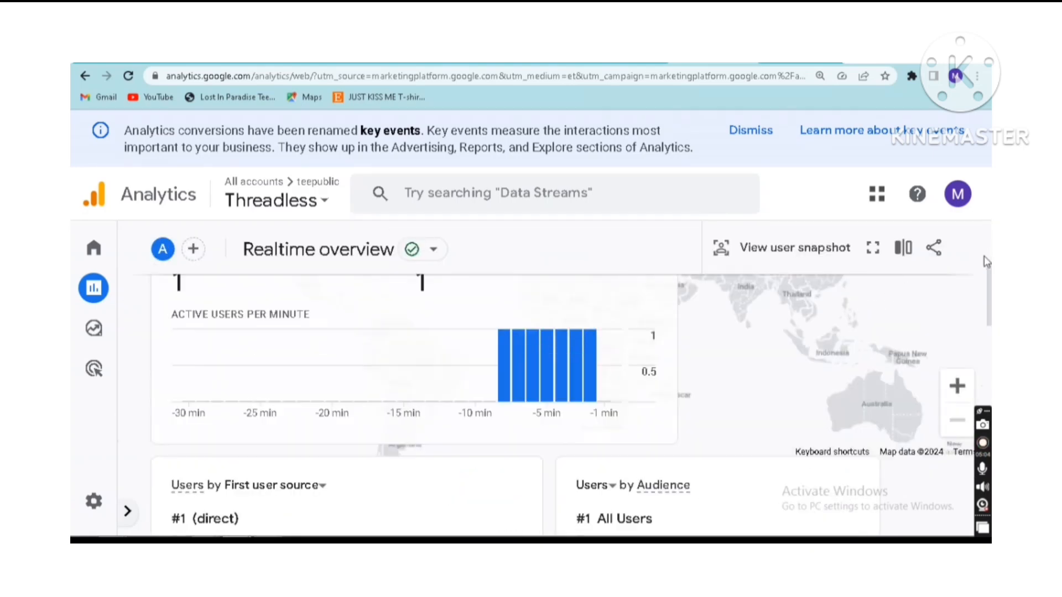
{"action": "scroll", "coordinate": [706, 292], "scroll_direction": "down", "scroll_amount": 8}
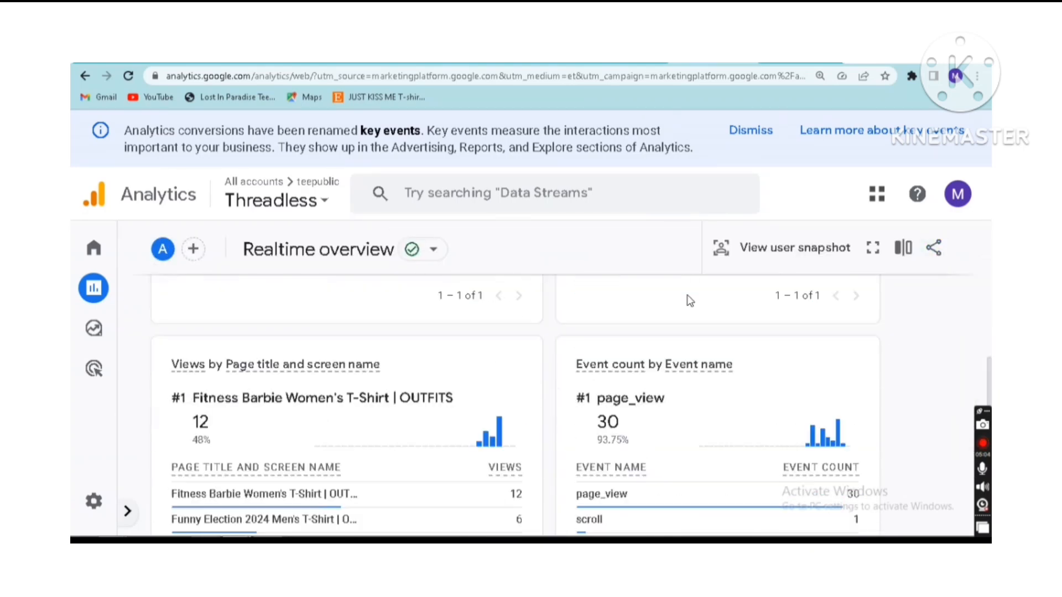
{"action": "scroll", "coordinate": [690, 301], "scroll_direction": "down", "scroll_amount": 5}
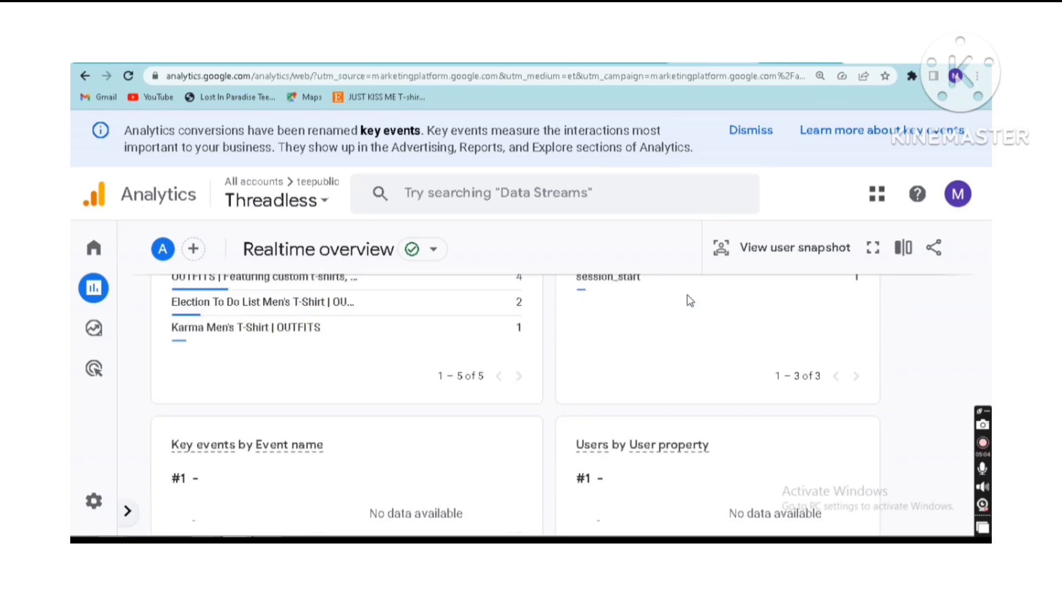
{"action": "scroll", "coordinate": [690, 301], "scroll_direction": "down", "scroll_amount": 4}
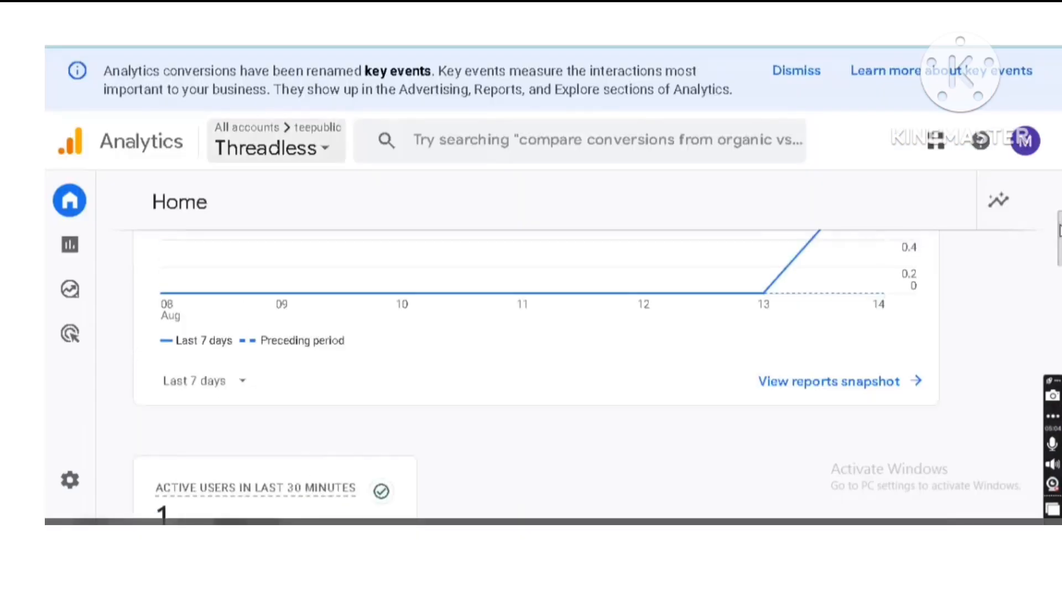
{"action": "scroll", "coordinate": [694, 266], "scroll_direction": "up", "scroll_amount": 4}
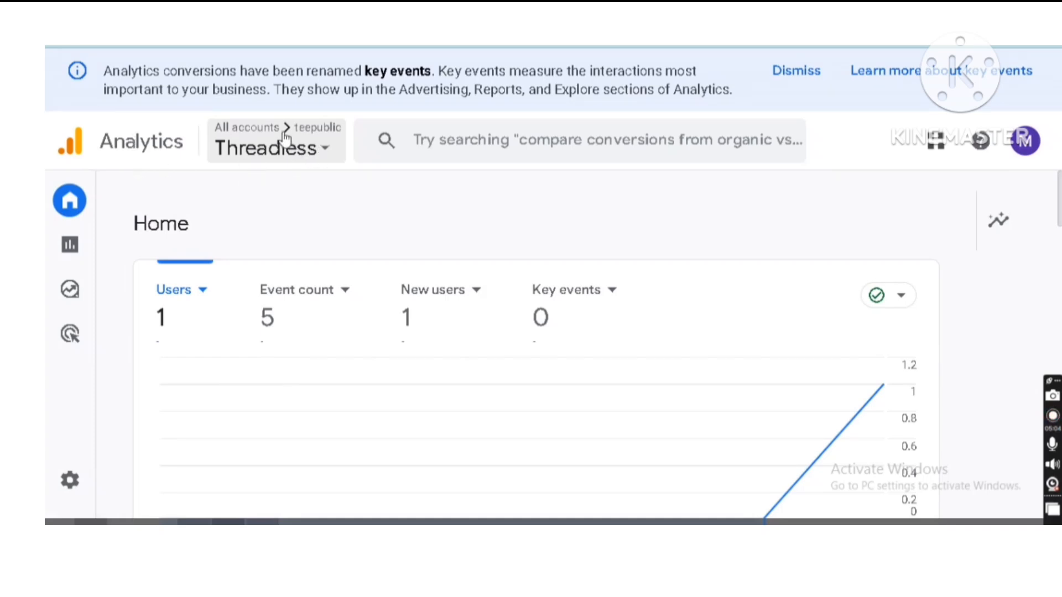
Review the Threadless property's Home page, covering the user trend, active users by country, recently viewed reports and suggested cards
{"action": "mouse_move", "coordinate": [1059, 186]}
{"action": "left_mouse_down"}
{"action": "mouse_move", "coordinate": [1059, 201]}
{"action": "mouse_move", "coordinate": [1059, 190]}
{"action": "left_mouse_up"}
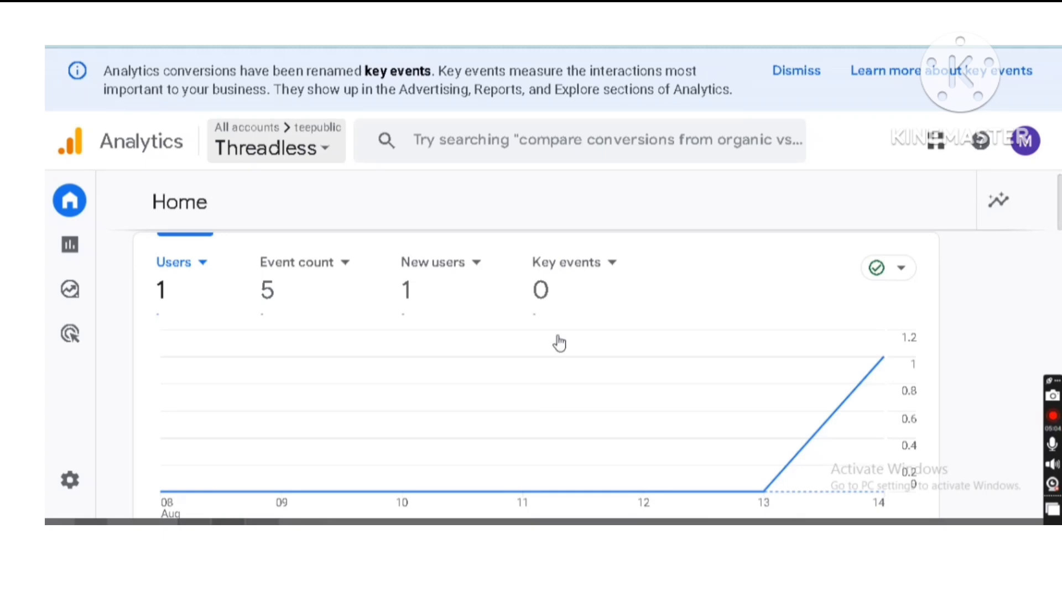
{"action": "mouse_move", "coordinate": [79, 335]}
{"action": "scroll", "coordinate": [531, 360], "scroll_direction": "down", "scroll_amount": 6}
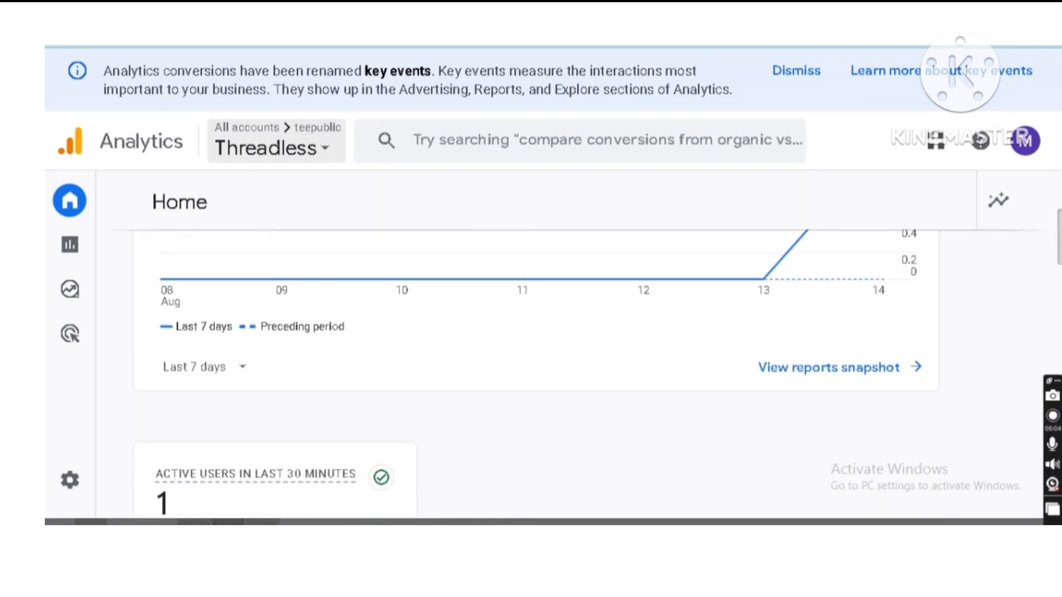
{"action": "scroll", "coordinate": [531, 359], "scroll_direction": "down", "scroll_amount": 3}
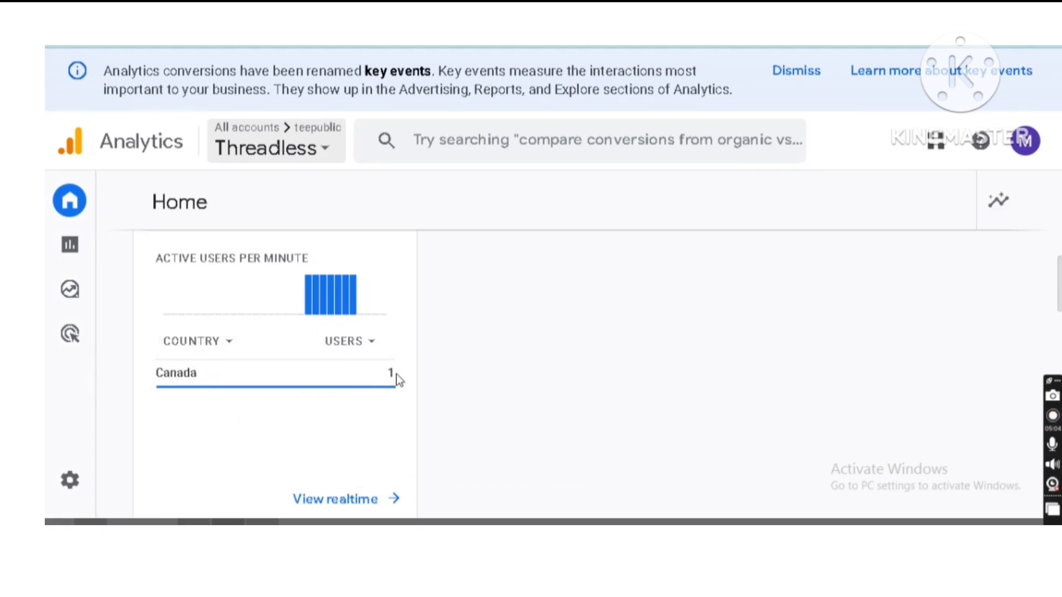
{"action": "scroll", "coordinate": [553, 370], "scroll_direction": "down", "scroll_amount": 5}
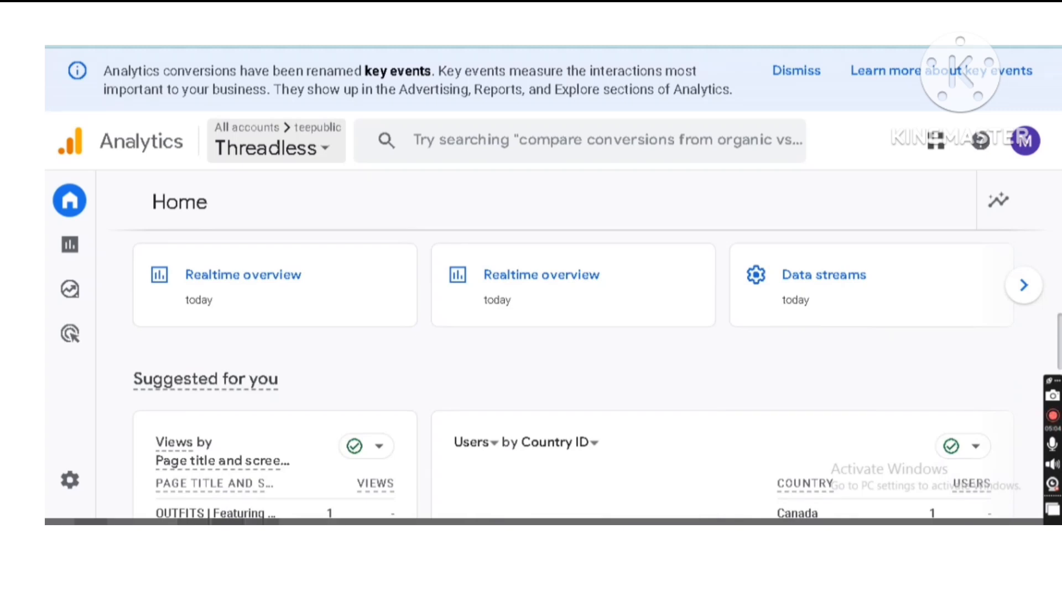
{"action": "scroll", "coordinate": [1057, 345], "scroll_direction": "down", "scroll_amount": 2}
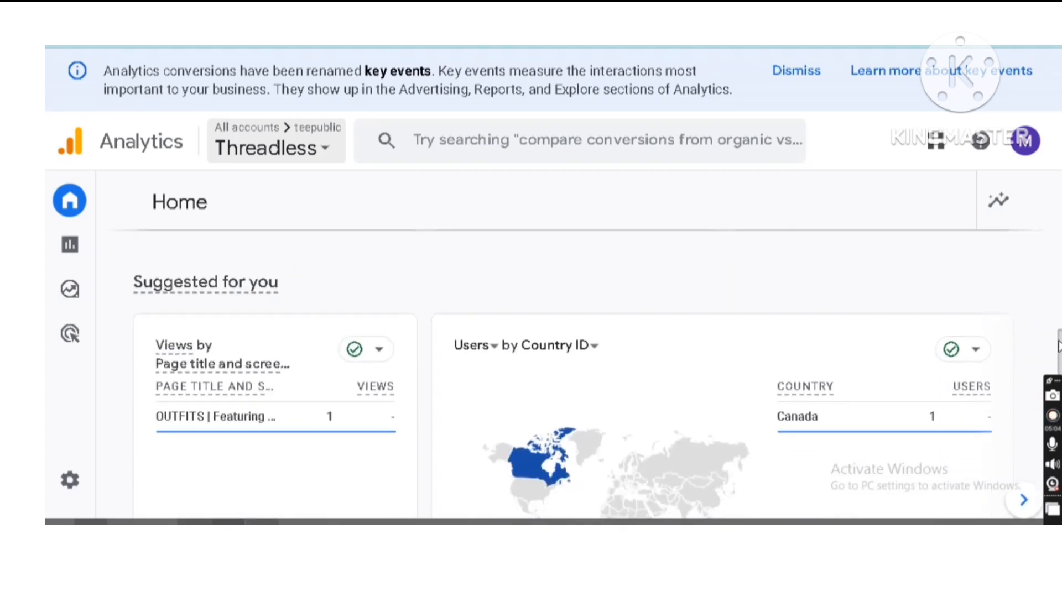
{"action": "scroll", "coordinate": [1058, 347], "scroll_direction": "down", "scroll_amount": 2}
{"action": "scroll", "coordinate": [553, 359], "scroll_direction": "down", "scroll_amount": 6}
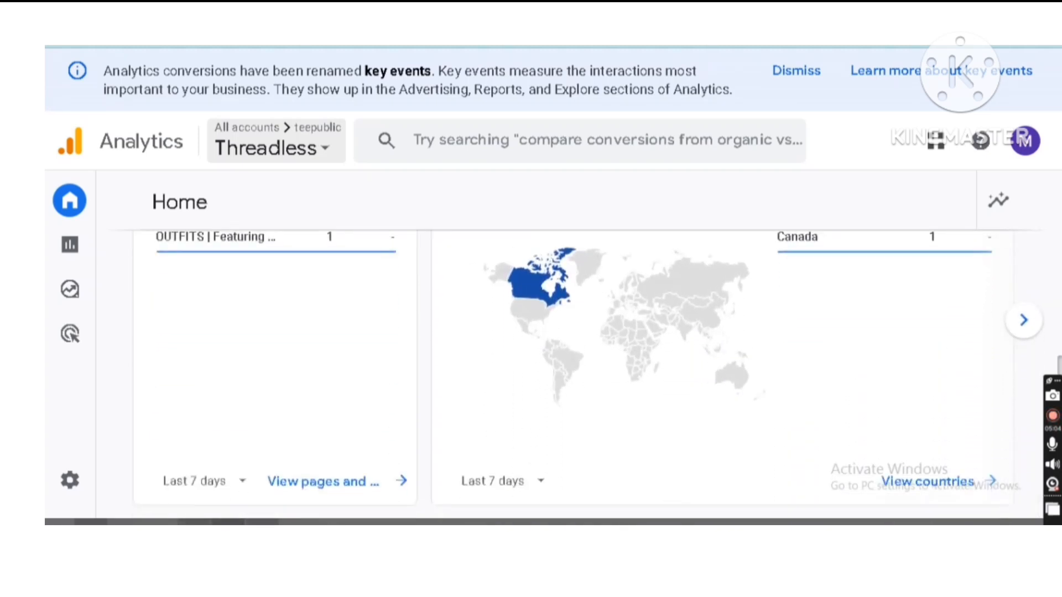